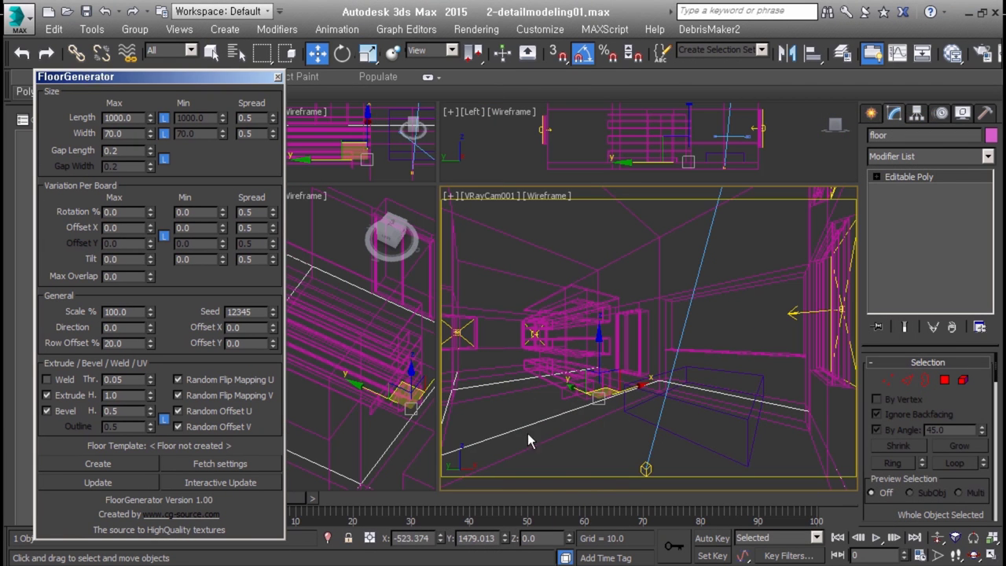
Step: In FloorGenerator, set board width 75, enable Interactive Update and set direction 90
{"action": "type", "text": "75"}
{"action": "key", "text": "Tab"}
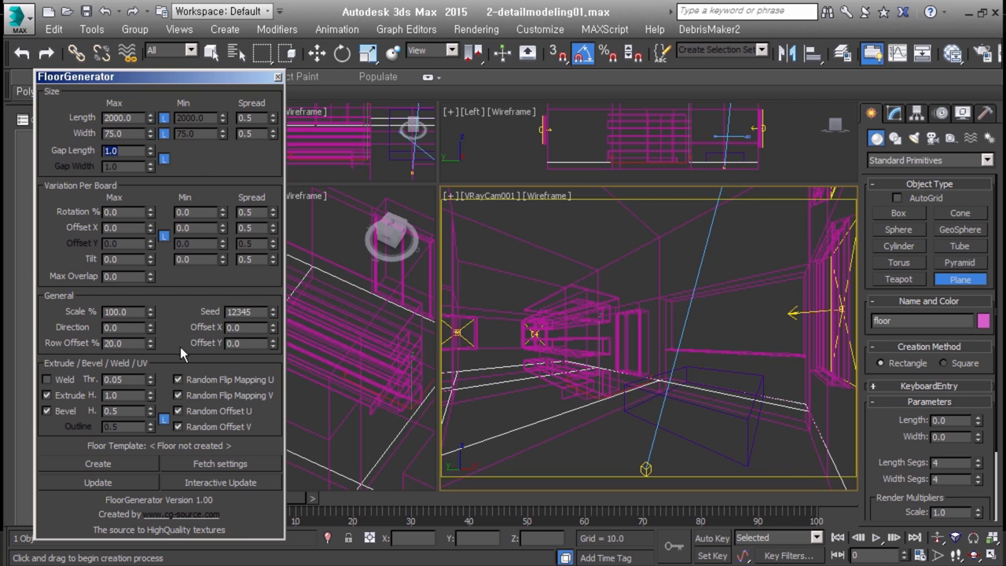
{"action": "left_click", "coordinate": [241, 475]}
{"action": "left_click", "coordinate": [124, 327]}
{"action": "type", "text": "90"}
{"action": "key", "text": "Return"}
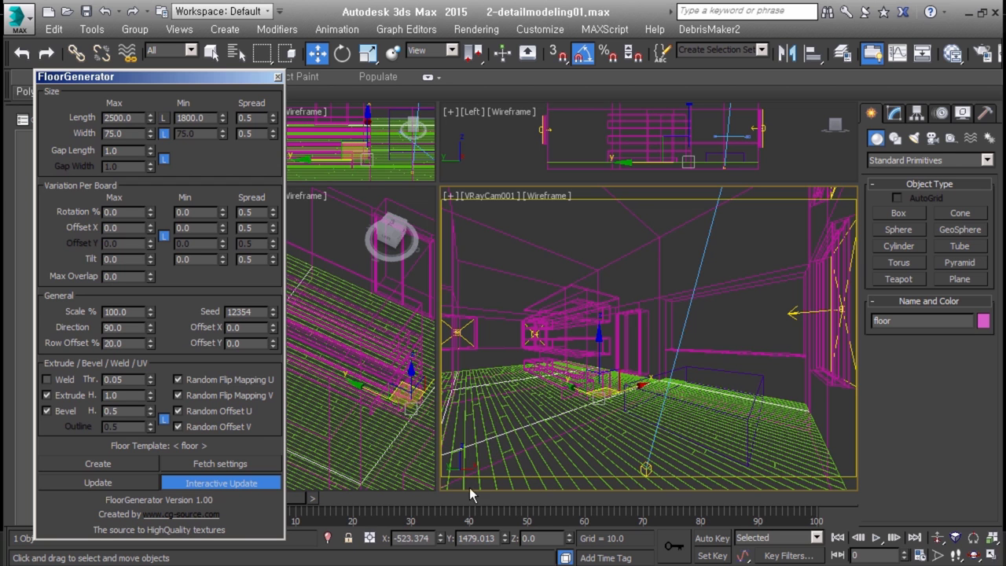
Step: Set extrude height 20, turn off bevel and tilt the boards to 2.6
{"action": "double_click", "coordinate": [122, 394]}
{"action": "type", "text": "20"}
{"action": "key", "text": "Return"}
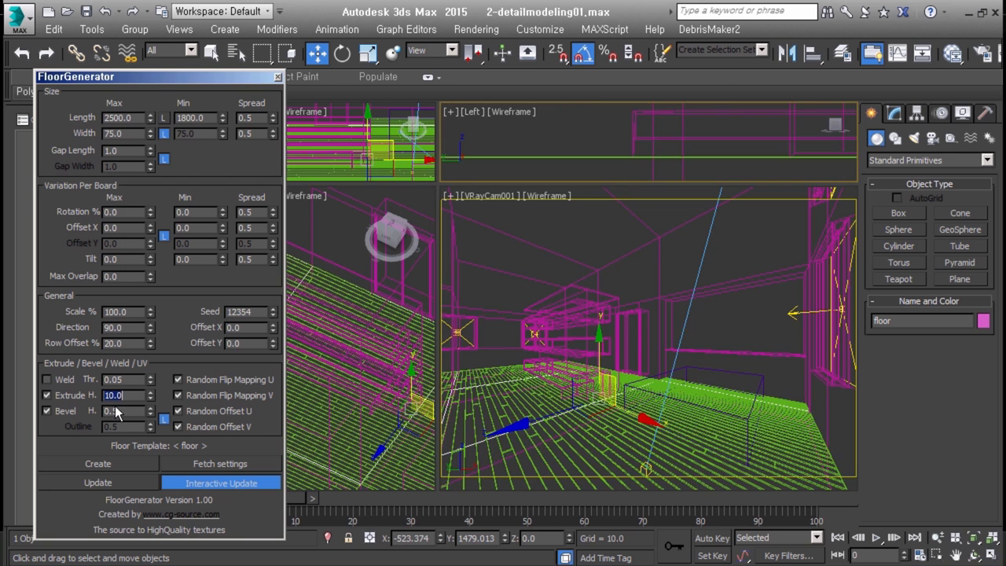
{"action": "left_click", "coordinate": [47, 411]}
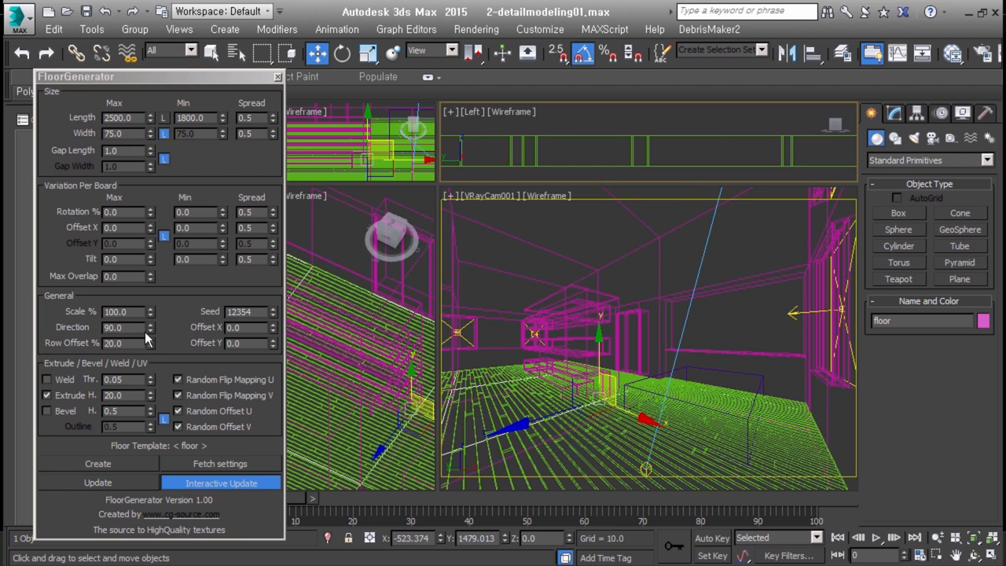
{"action": "left_click_drag", "start_coordinate": [150, 259], "coordinate": [149, 237]}
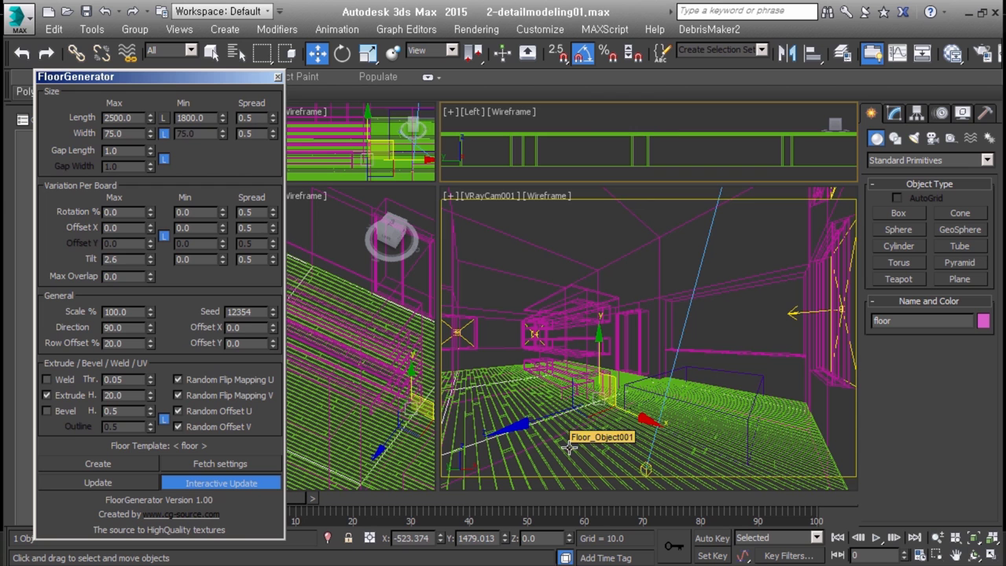
{"action": "left_click_drag", "start_coordinate": [272, 82], "coordinate": [283, 110]}
Step: Close FloorGenerator, select Floor_Object001 and switch to relative offsets
{"action": "left_click", "coordinate": [287, 105]}
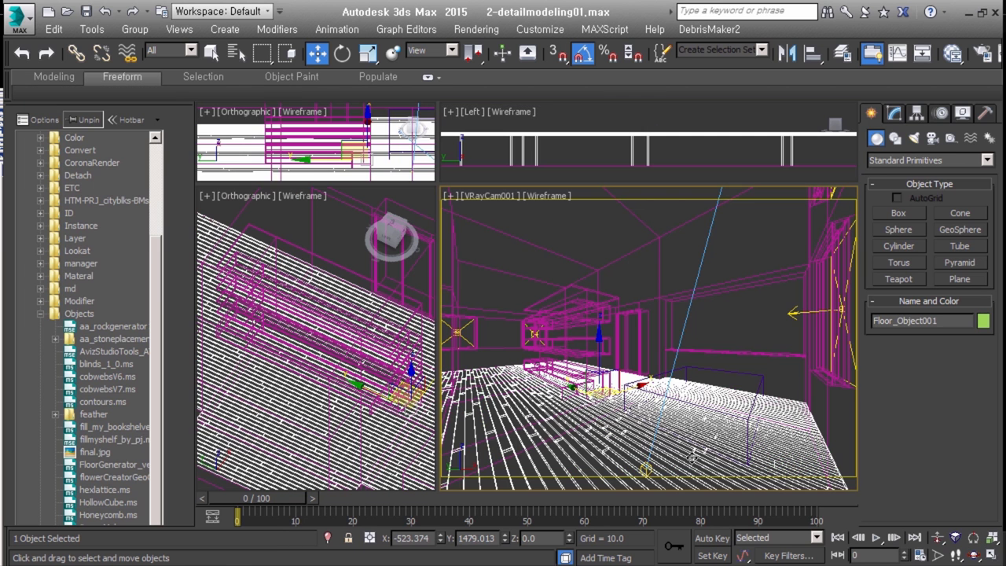
{"action": "left_click", "coordinate": [545, 415]}
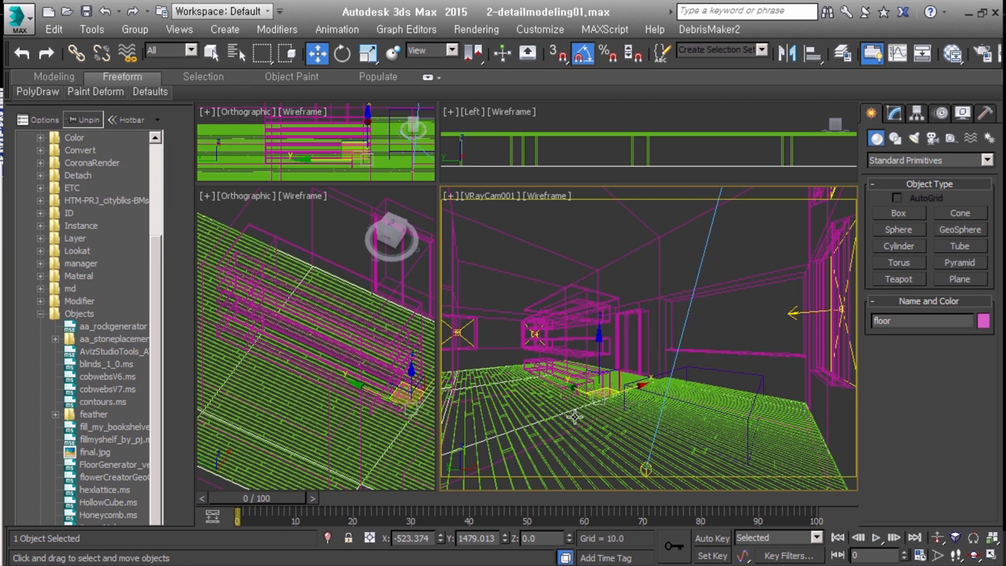
{"action": "left_click", "coordinate": [594, 398]}
{"action": "left_click", "coordinate": [370, 538]}
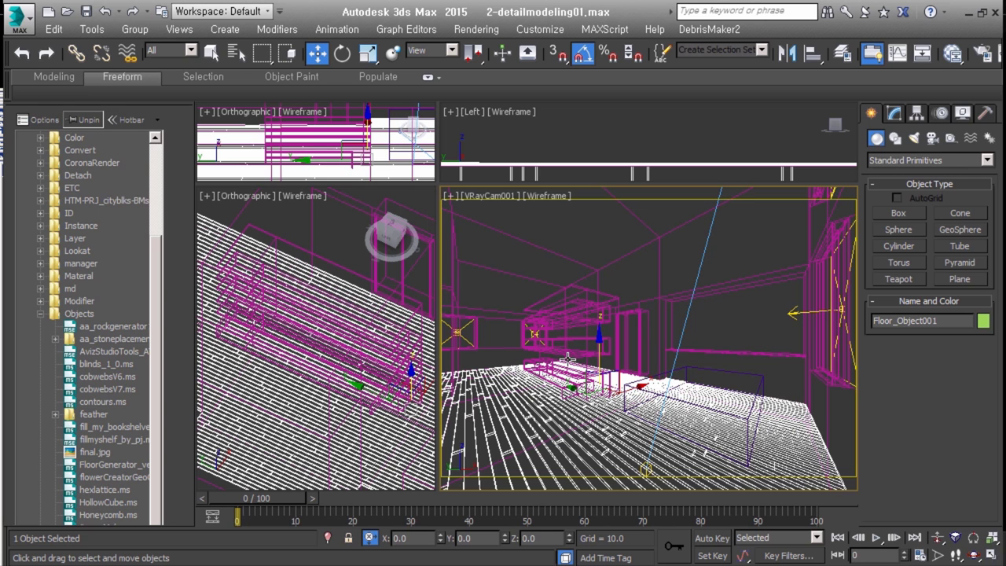
{"action": "left_click", "coordinate": [895, 115]}
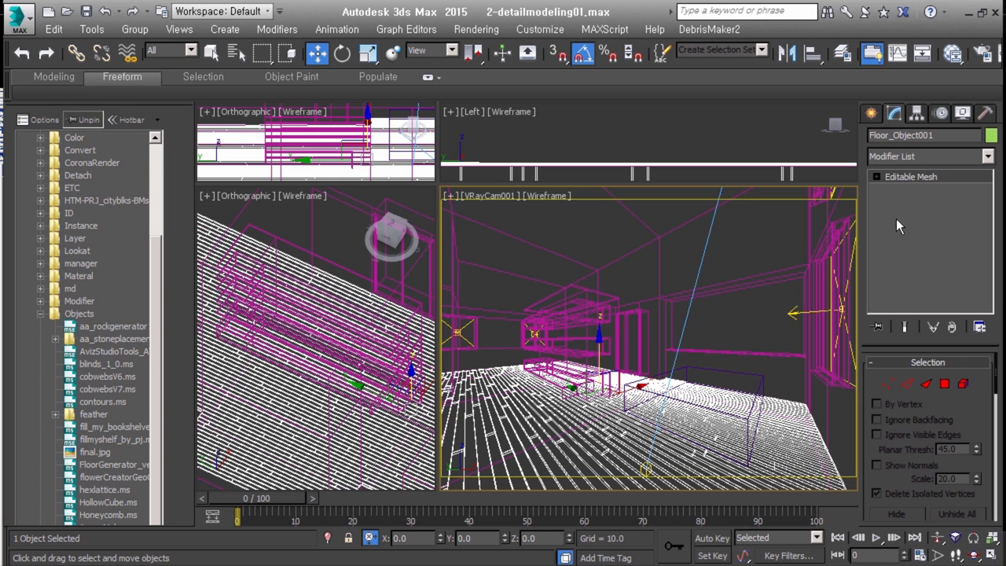
Step: Add a Box UVW Map sized 500 × 500 × 500, then an Unwrap UVW modifier
{"action": "key", "text": "u"}
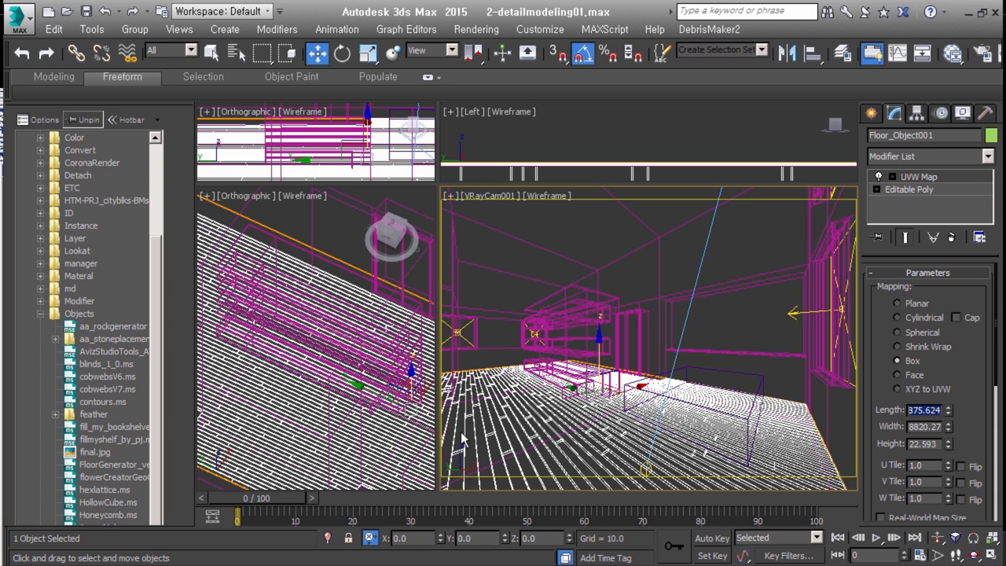
{"action": "type", "text": "500"}
{"action": "key", "text": "Tab"}
{"action": "type", "text": "500"}
{"action": "key", "text": "Tab"}
{"action": "type", "text": "500"}
{"action": "key", "text": "Return"}
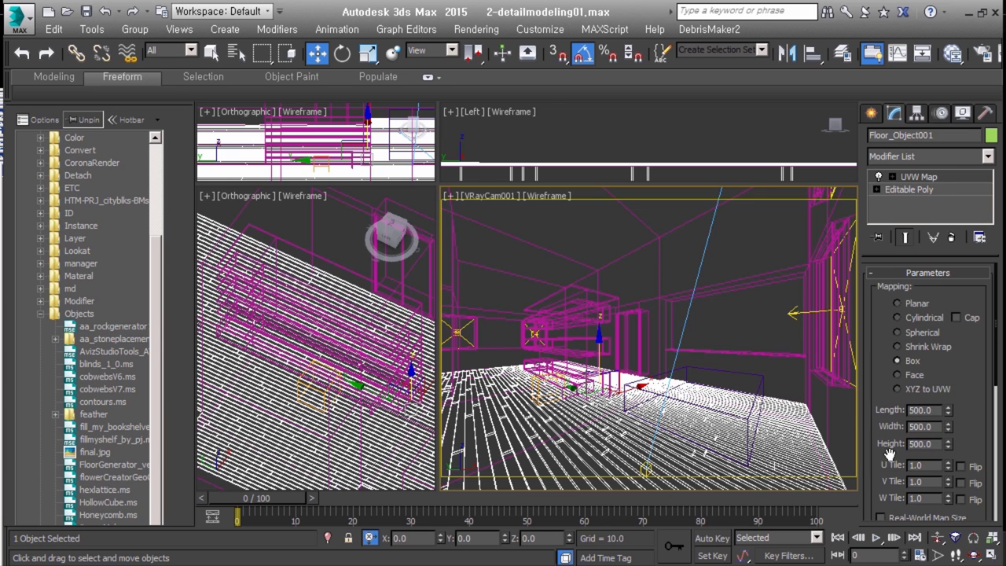
{"action": "key", "text": "u"}
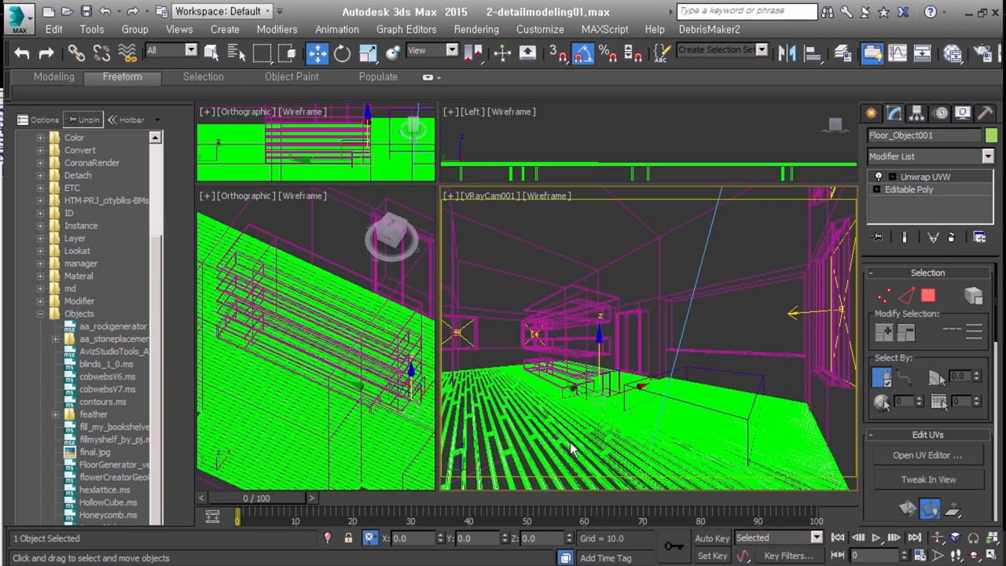
Step: Inspect Floor_Object001's plank UVs over the checker pattern in the UV editor
{"action": "left_click", "coordinate": [926, 455]}
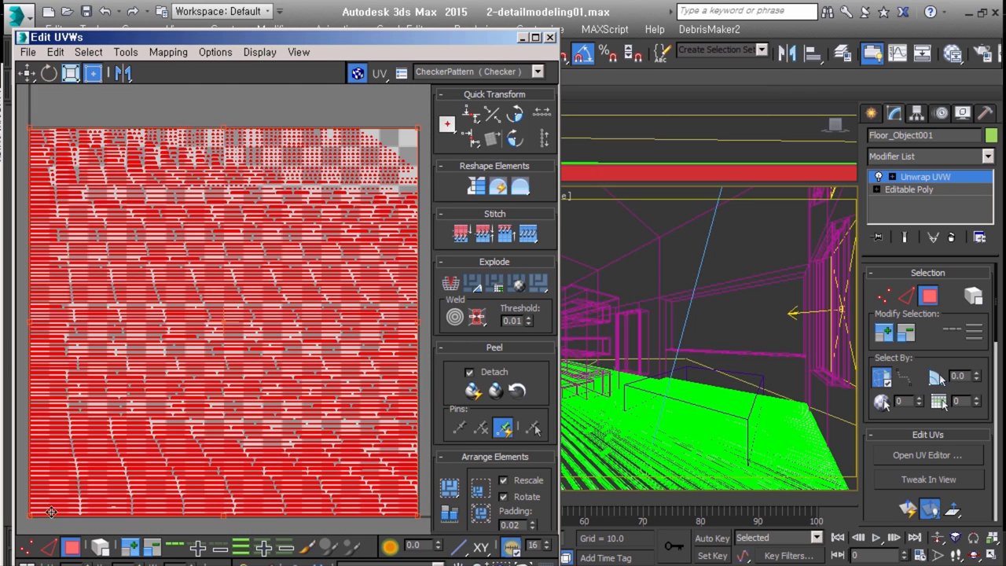
{"action": "scroll", "coordinate": [138, 339], "scroll_direction": "down", "scroll_amount": 2}
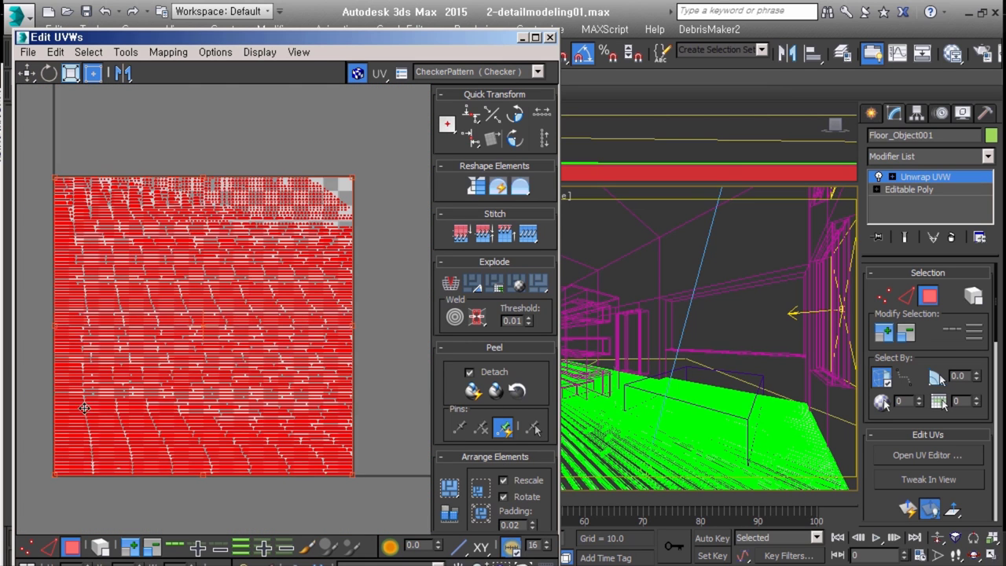
{"action": "scroll", "coordinate": [84, 408], "scroll_direction": "up", "scroll_amount": 3}
{"action": "scroll", "coordinate": [84, 408], "scroll_direction": "up", "scroll_amount": 4}
{"action": "scroll", "coordinate": [252, 370], "scroll_direction": "down", "scroll_amount": 9}
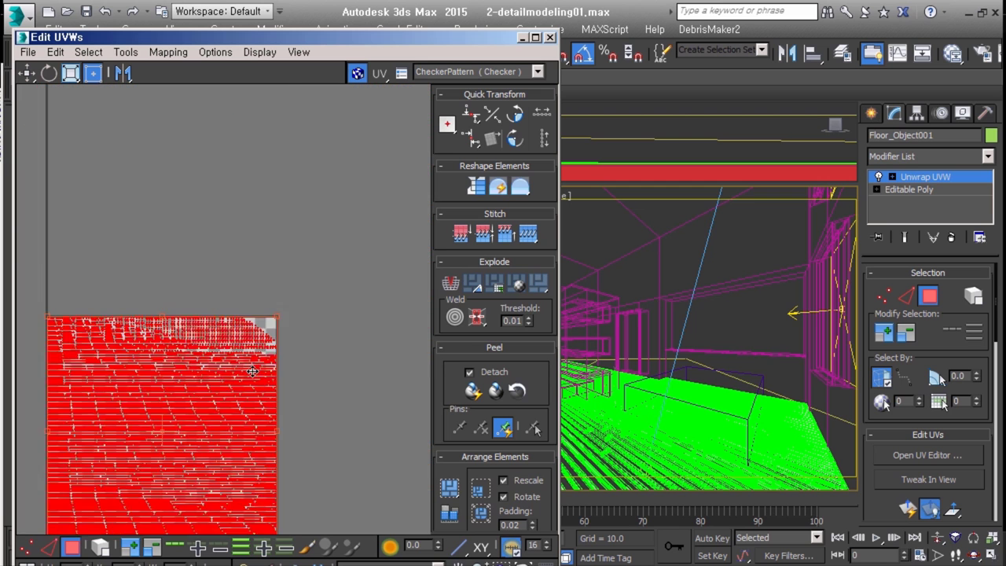
{"action": "scroll", "coordinate": [253, 371], "scroll_direction": "up", "scroll_amount": 5}
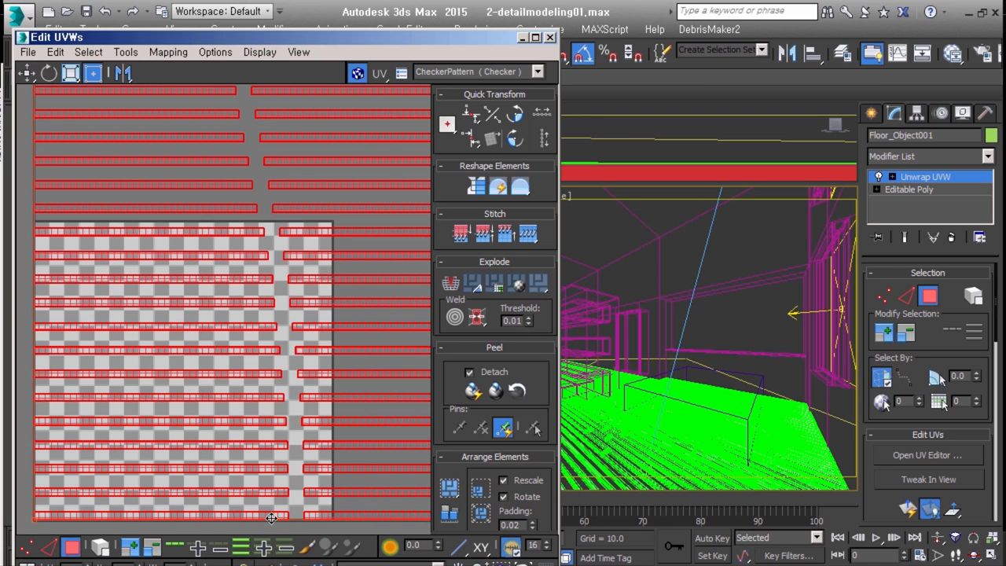
{"action": "middle_click_drag", "start_coordinate": [271, 518], "coordinate": [270, 516]}
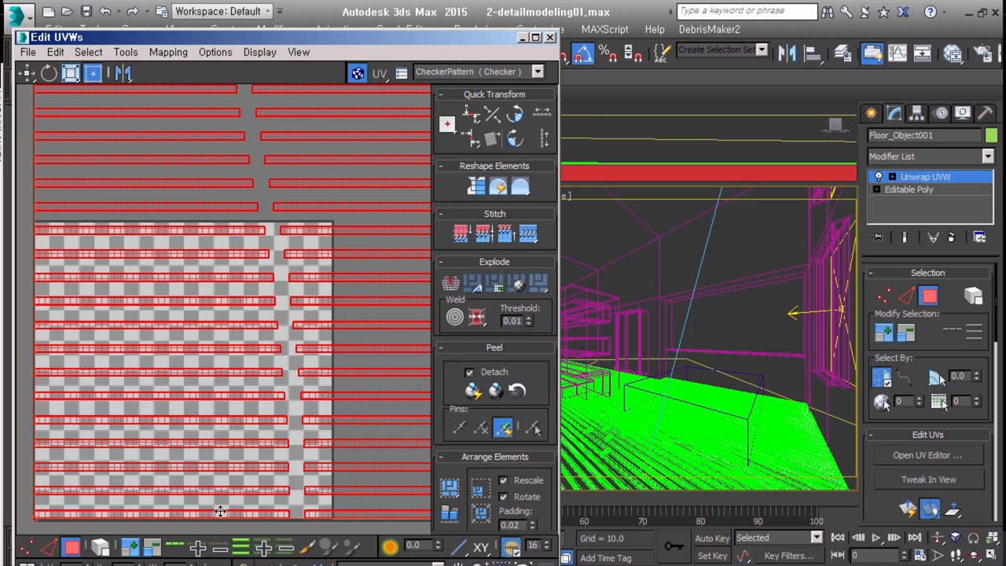
{"action": "scroll", "coordinate": [205, 237], "scroll_direction": "down", "scroll_amount": 3}
{"action": "scroll", "coordinate": [145, 468], "scroll_direction": "down", "scroll_amount": 3}
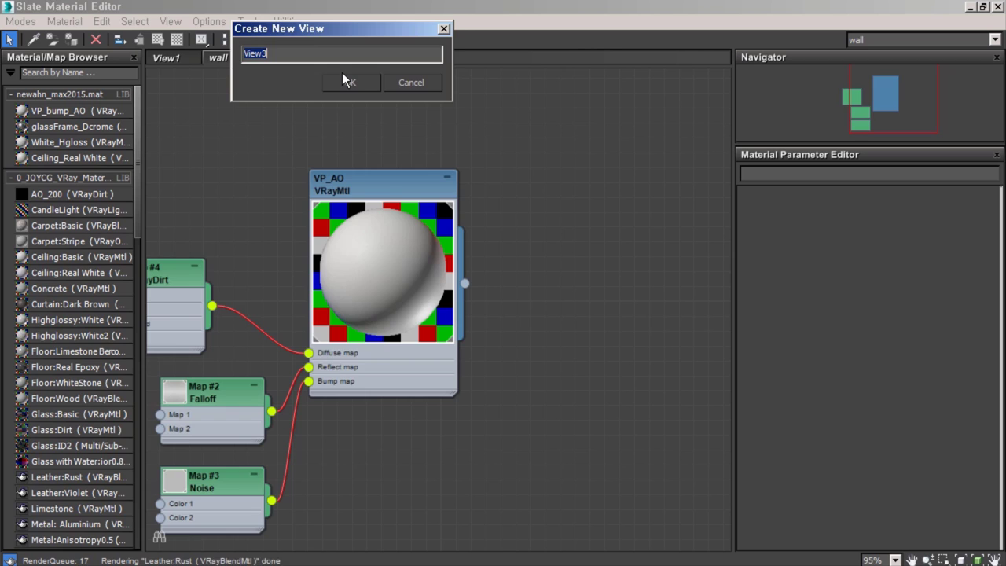
Step: From a new 'floor' material view, open joycg_wood_T3.jpg from the wood folder in Photoshop
{"action": "left_click", "coordinate": [343, 75]}
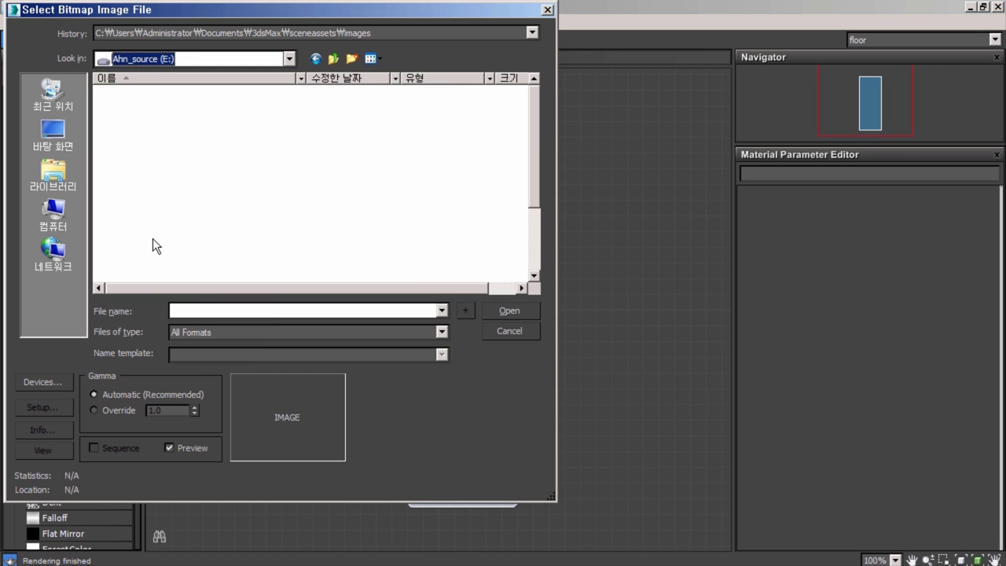
{"action": "double_click", "coordinate": [125, 239]}
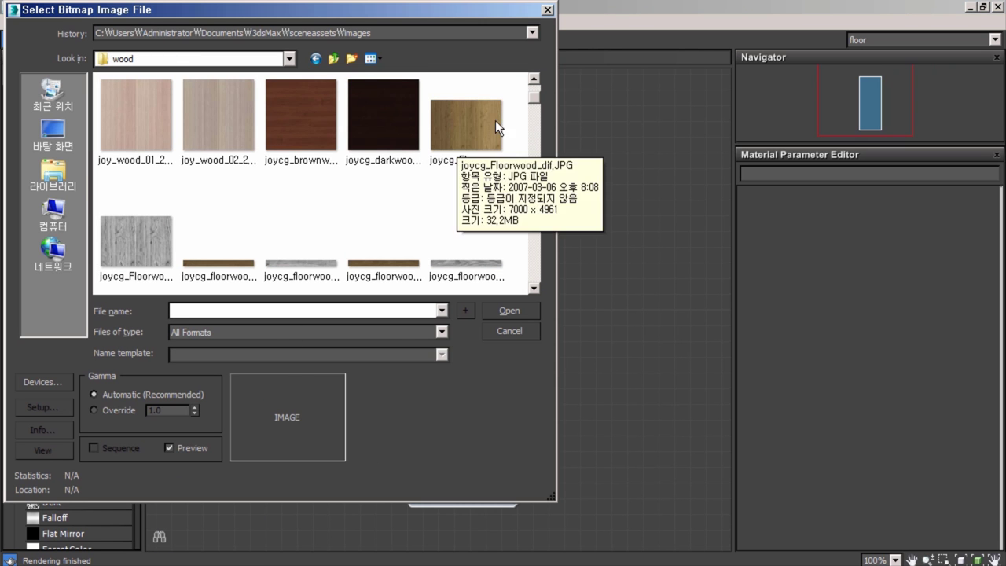
{"action": "scroll", "coordinate": [373, 233], "scroll_direction": "down", "scroll_amount": 3}
{"action": "scroll", "coordinate": [374, 234], "scroll_direction": "down", "scroll_amount": 3}
{"action": "scroll", "coordinate": [373, 233], "scroll_direction": "down", "scroll_amount": 3}
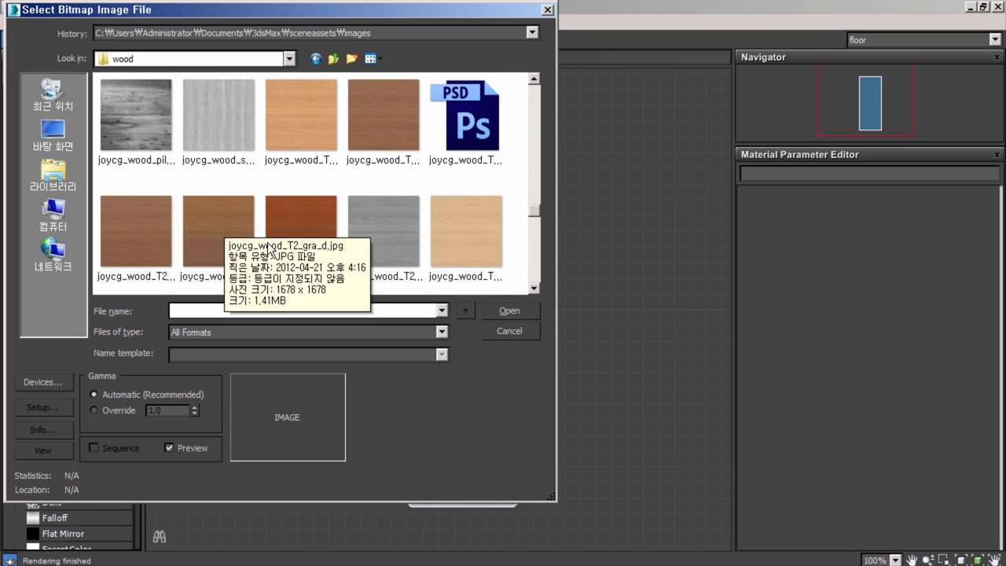
{"action": "right_click", "coordinate": [469, 236]}
{"action": "mouse_move", "coordinate": [218, 231]}
{"action": "left_click", "coordinate": [724, 417]}
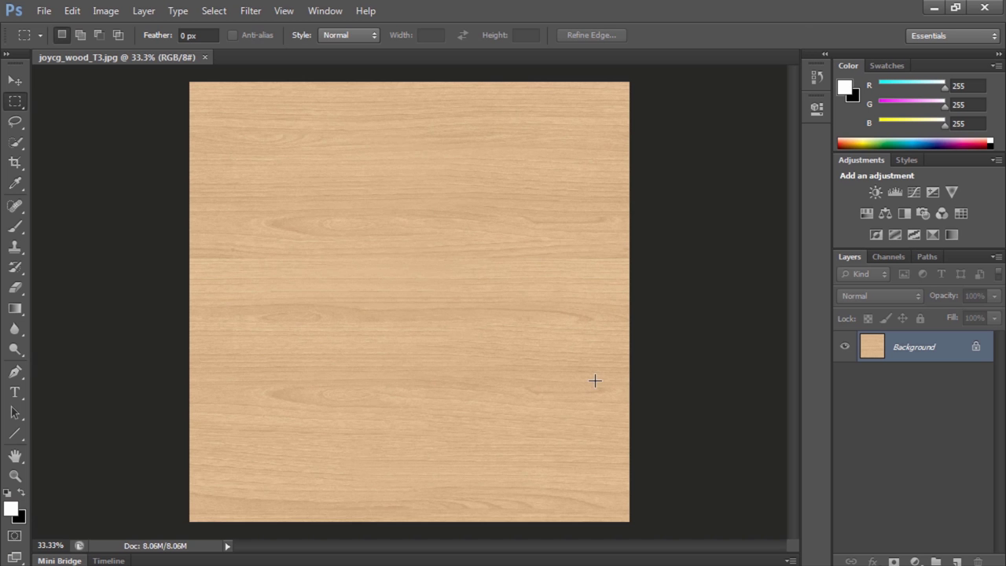
Step: Apply a wrap-around Offset filter shifting the wood image 471 pixels
{"action": "left_click", "coordinate": [250, 10]}
{"action": "left_click", "coordinate": [449, 299]}
{"action": "left_click_drag", "start_coordinate": [268, 383], "coordinate": [348, 384]}
{"action": "left_click_drag", "start_coordinate": [747, 327], "coordinate": [750, 360]}
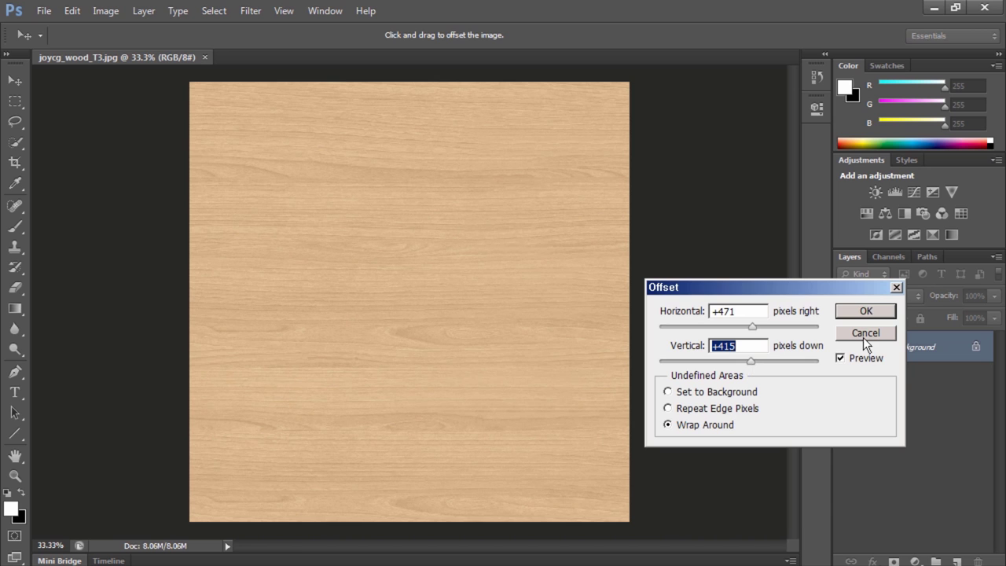
{"action": "key", "text": "Return"}
Step: Duplicate the layer and darken it slightly with Levels and Hue/Saturation
{"action": "key", "text": "m"}
{"action": "key", "text": "ctrl+j"}
{"action": "left_click", "coordinate": [105, 11]}
{"action": "left_click", "coordinate": [323, 56]}
{"action": "mouse_move", "coordinate": [773, 371]}
{"action": "left_mouse_down"}
{"action": "mouse_move", "coordinate": [724, 376]}
{"action": "mouse_move", "coordinate": [722, 411]}
{"action": "left_mouse_up"}
{"action": "key", "text": "Return"}
{"action": "key", "text": "ctrl+u"}
{"action": "key", "text": "Return"}
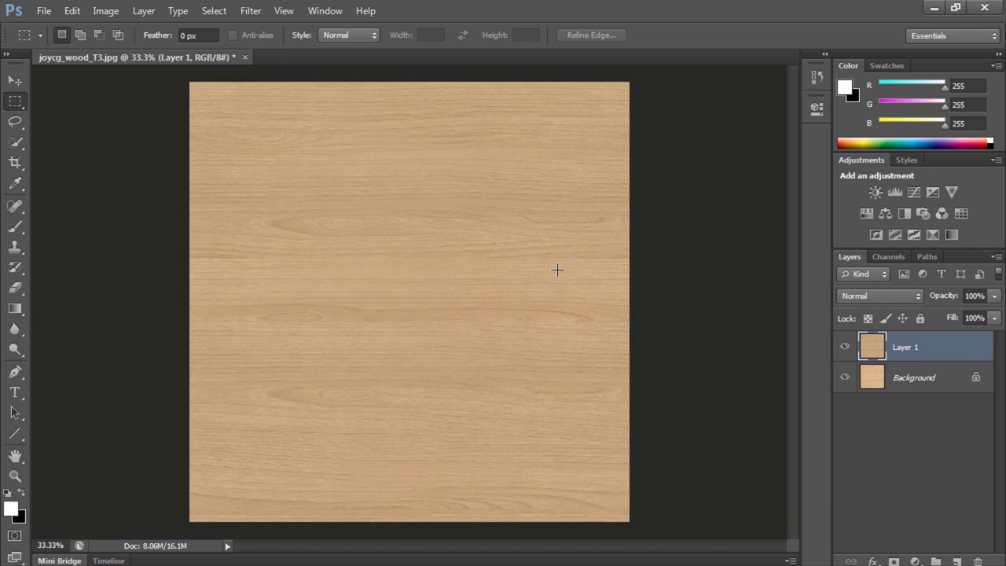
Step: Fade Layer 1 with a vertical gradient mask, then close the image without saving
{"action": "left_click", "coordinate": [894, 561]}
{"action": "key", "text": "g"}
{"action": "left_click_drag", "start_coordinate": [409, 87], "coordinate": [411, 462]}
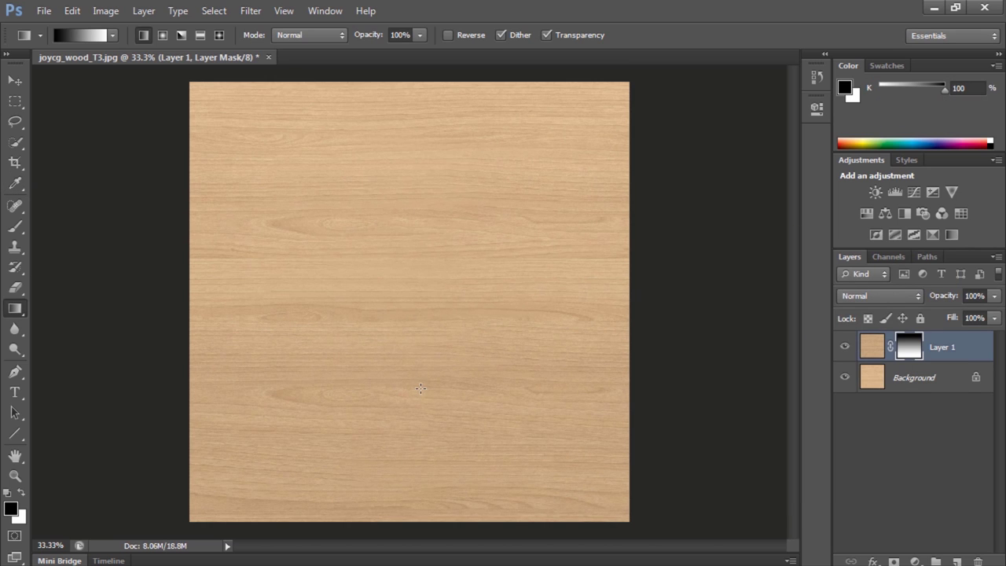
{"action": "left_click", "coordinate": [268, 56]}
{"action": "left_click", "coordinate": [517, 227]}
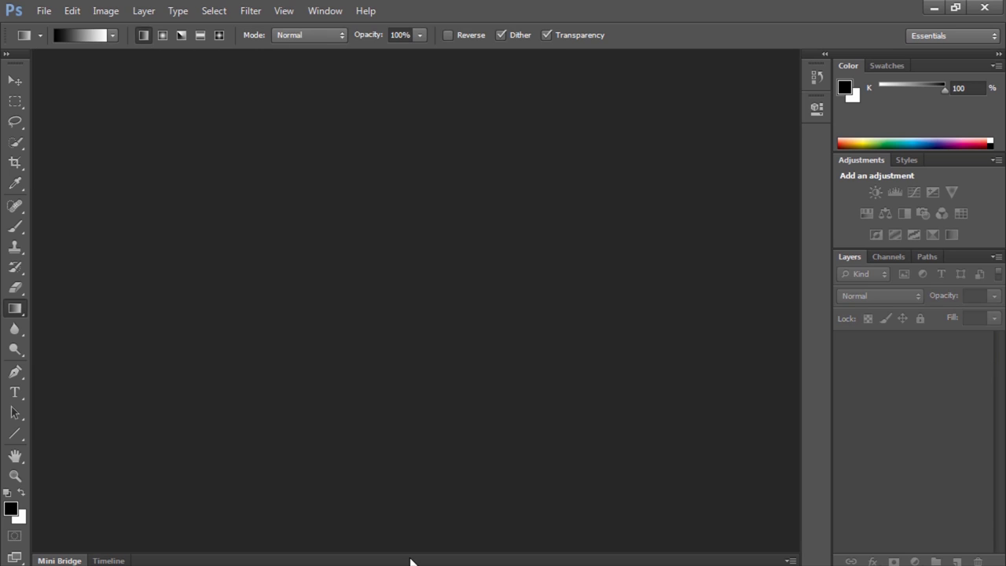
{"action": "scroll", "coordinate": [521, 262], "scroll_direction": "down", "scroll_amount": 2}
{"action": "scroll", "coordinate": [511, 330], "scroll_direction": "down", "scroll_amount": 2}
{"action": "scroll", "coordinate": [537, 242], "scroll_direction": "down", "scroll_amount": 2}
{"action": "mouse_move", "coordinate": [537, 242]}
{"action": "left_mouse_down"}
{"action": "mouse_move", "coordinate": [529, 266]}
{"action": "mouse_move", "coordinate": [534, 232]}
{"action": "left_mouse_up"}
Step: Load the wood image as Map #5 and wire it into the floor VRayMtl's Diffuse
{"action": "double_click", "coordinate": [213, 247]}
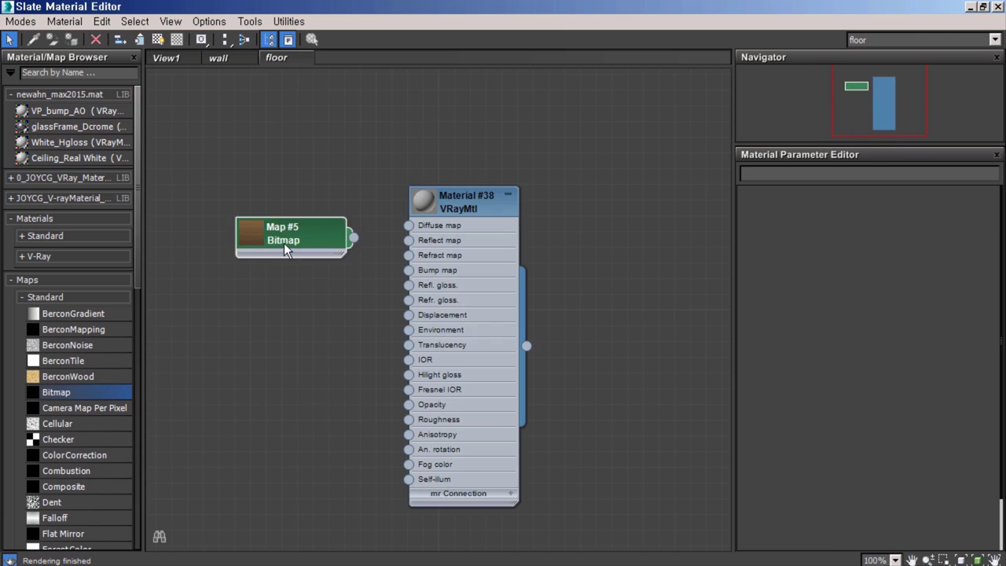
{"action": "double_click", "coordinate": [503, 201]}
{"action": "type", "text": "floor"}
{"action": "middle_click_drag", "start_coordinate": [373, 386], "coordinate": [379, 360]}
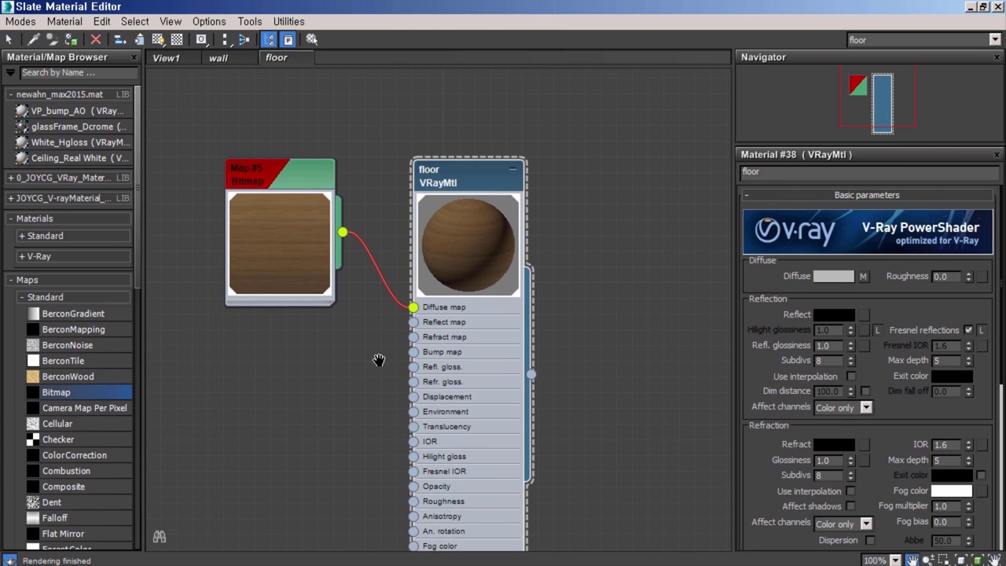
{"action": "left_click", "coordinate": [970, 6]}
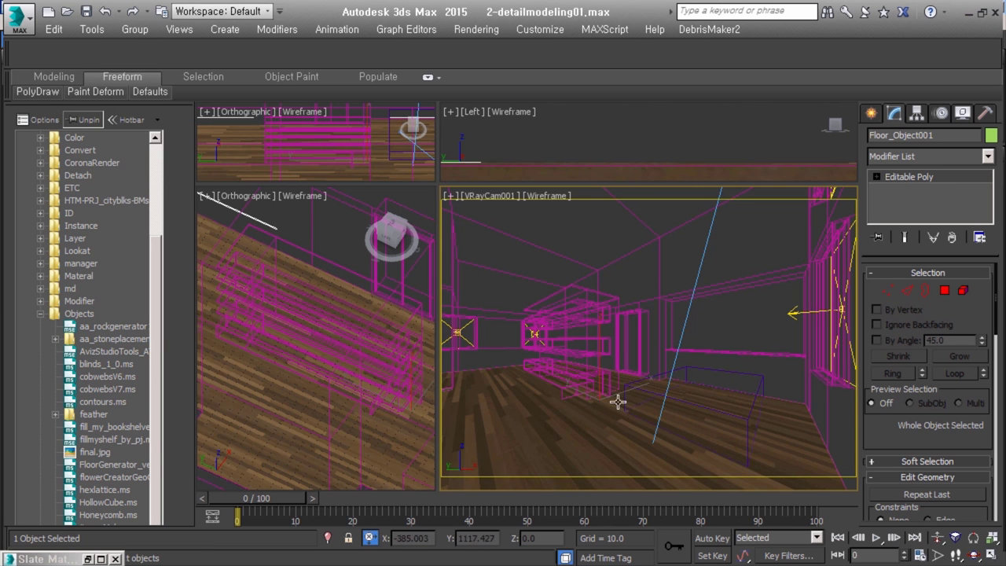
{"action": "scroll", "coordinate": [359, 393], "scroll_direction": "up", "scroll_amount": 4}
{"action": "scroll", "coordinate": [330, 425], "scroll_direction": "up", "scroll_amount": 3}
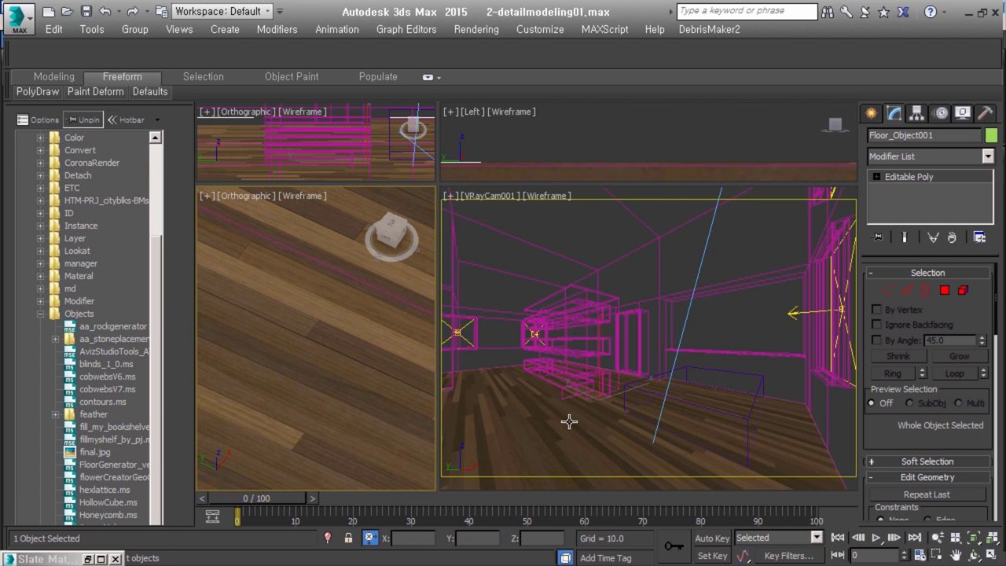
Step: Swap Map #5's bitmap to joycg_Floorwood2_spec.jpg
{"action": "key", "text": "m"}
{"action": "left_click", "coordinate": [880, 389]}
{"action": "scroll", "coordinate": [315, 236], "scroll_direction": "down", "scroll_amount": 3}
{"action": "scroll", "coordinate": [315, 228], "scroll_direction": "down", "scroll_amount": 2}
{"action": "double_click", "coordinate": [328, 246]}
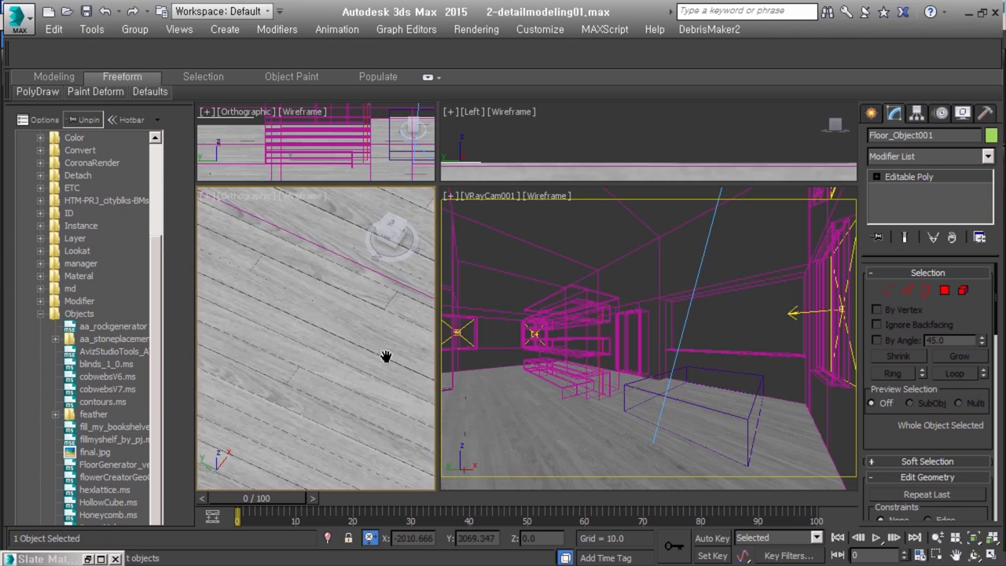
{"action": "left_click", "coordinate": [971, 6]}
{"action": "scroll", "coordinate": [370, 354], "scroll_direction": "up", "scroll_amount": 2}
{"action": "scroll", "coordinate": [364, 352], "scroll_direction": "up", "scroll_amount": 2}
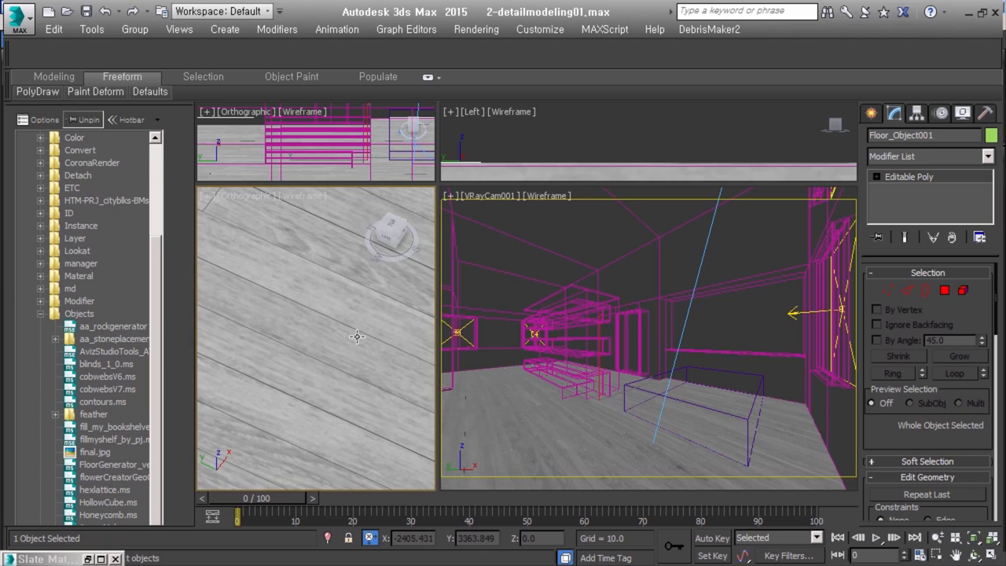
Step: Add Unwrap UVW to the floor, rescale the plank UVs and collapse the stack
{"action": "key", "text": "u"}
{"action": "scroll", "coordinate": [243, 228], "scroll_direction": "up", "scroll_amount": 3}
{"action": "scroll", "coordinate": [157, 259], "scroll_direction": "up", "scroll_amount": 3}
{"action": "left_click", "coordinate": [60, 107]}
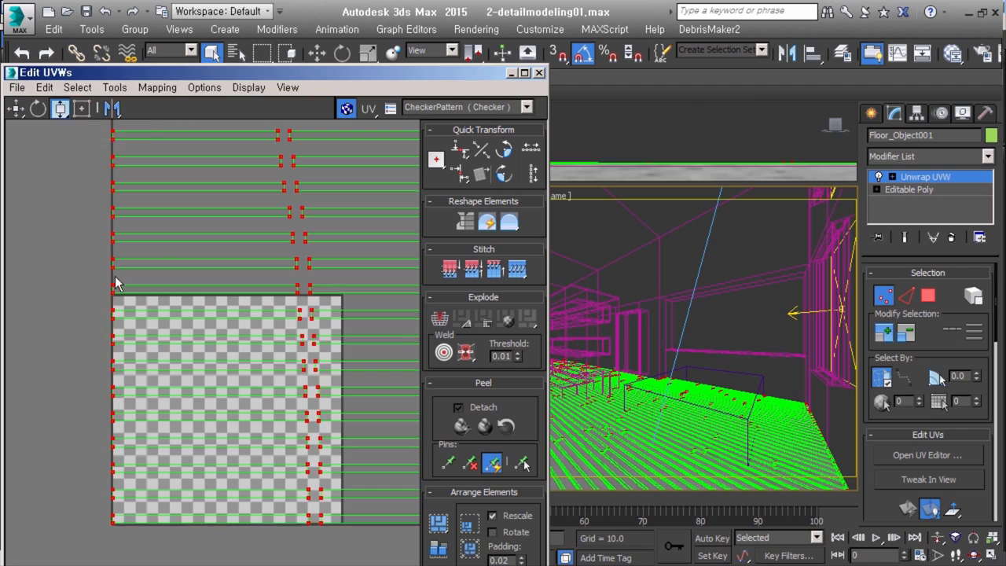
{"action": "left_click_drag", "start_coordinate": [116, 73], "coordinate": [559, 50]}
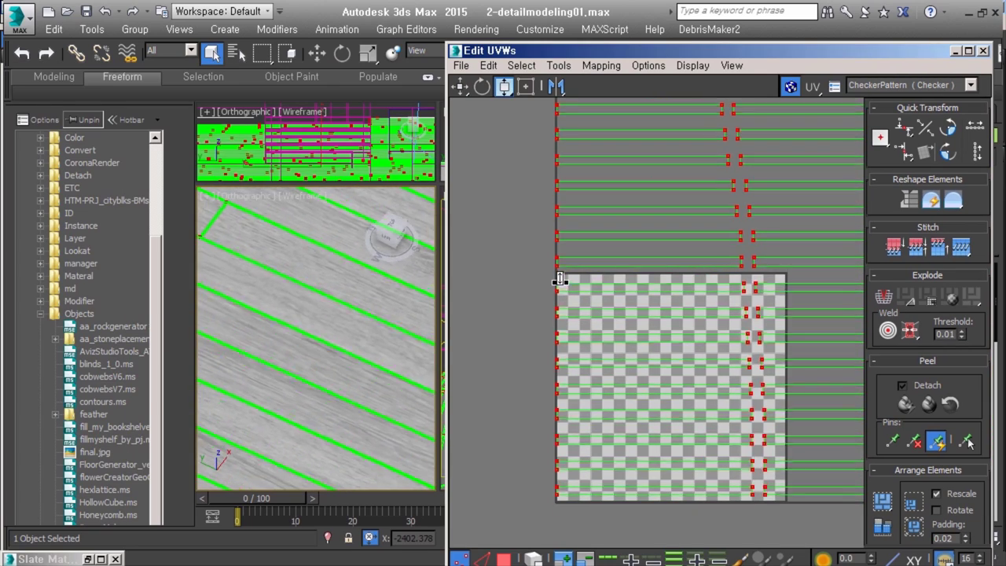
{"action": "scroll", "coordinate": [696, 254], "scroll_direction": "down", "scroll_amount": 5}
{"action": "scroll", "coordinate": [618, 253], "scroll_direction": "down", "scroll_amount": 3}
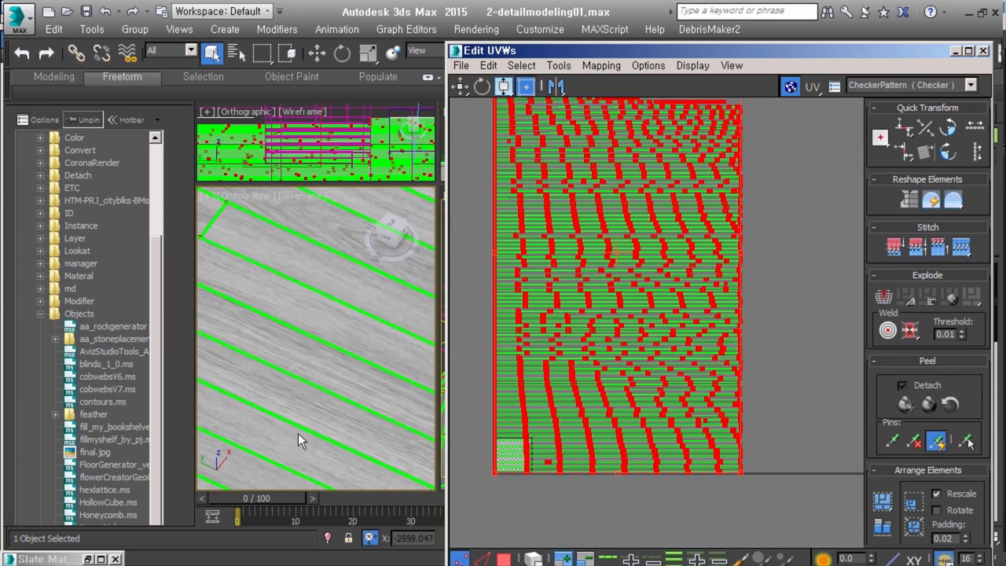
{"action": "key", "text": "ctrl+z"}
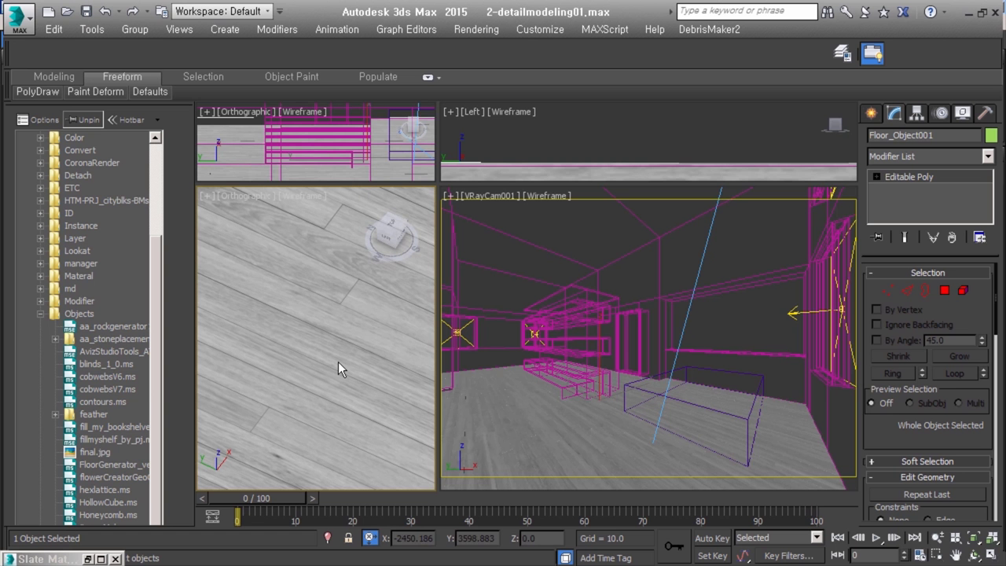
Step: In an enlarged Left view, add a Planar UVW Map on channel 2 and scale its gizmo
{"action": "left_click_drag", "start_coordinate": [437, 183], "coordinate": [260, 431]}
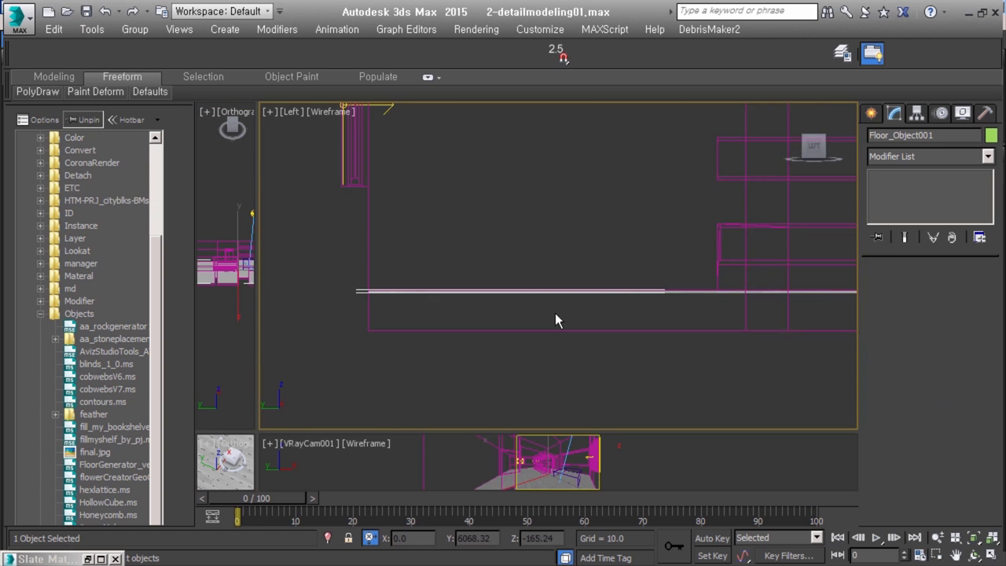
{"action": "scroll", "coordinate": [696, 313], "scroll_direction": "up", "scroll_amount": 4}
{"action": "key", "text": "u"}
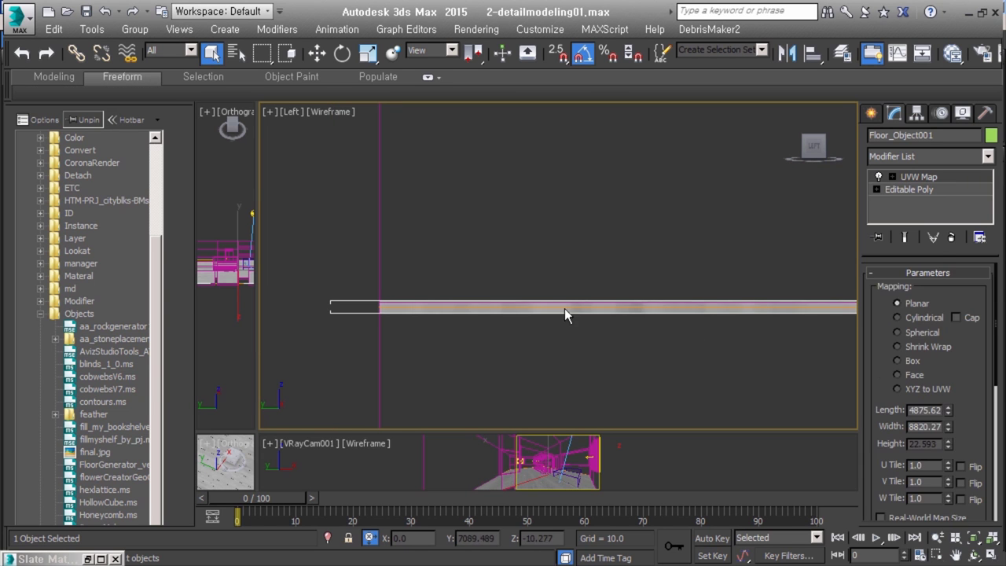
{"action": "scroll", "coordinate": [866, 433], "scroll_direction": "down", "scroll_amount": 5}
{"action": "scroll", "coordinate": [866, 432], "scroll_direction": "down", "scroll_amount": 3}
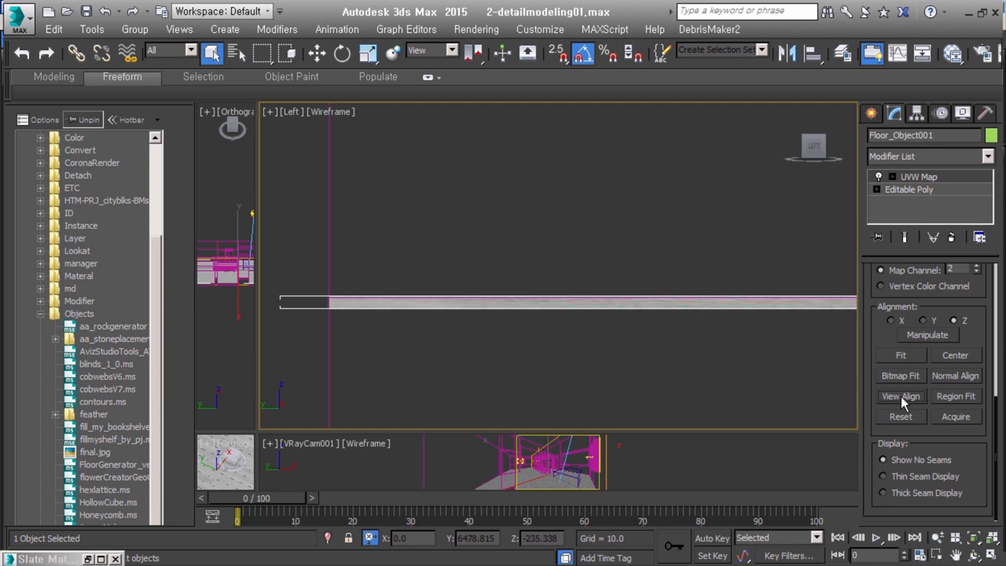
{"action": "scroll", "coordinate": [597, 339], "scroll_direction": "up", "scroll_amount": 3}
{"action": "scroll", "coordinate": [674, 366], "scroll_direction": "up", "scroll_amount": 3}
{"action": "scroll", "coordinate": [523, 366], "scroll_direction": "down", "scroll_amount": 3}
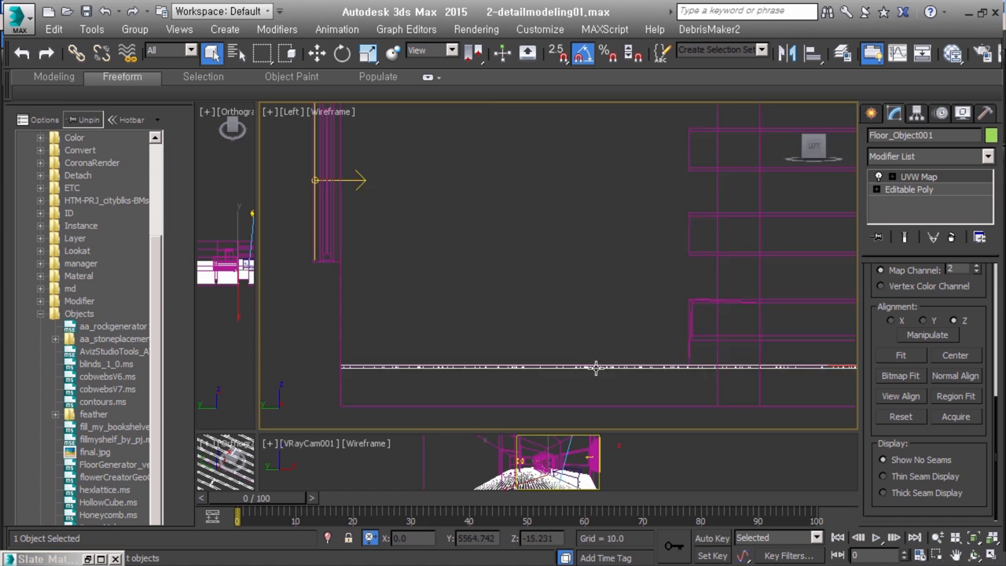
{"action": "scroll", "coordinate": [718, 374], "scroll_direction": "down", "scroll_amount": 2}
{"action": "scroll", "coordinate": [470, 371], "scroll_direction": "up", "scroll_amount": 3}
{"action": "right_click", "coordinate": [555, 330]}
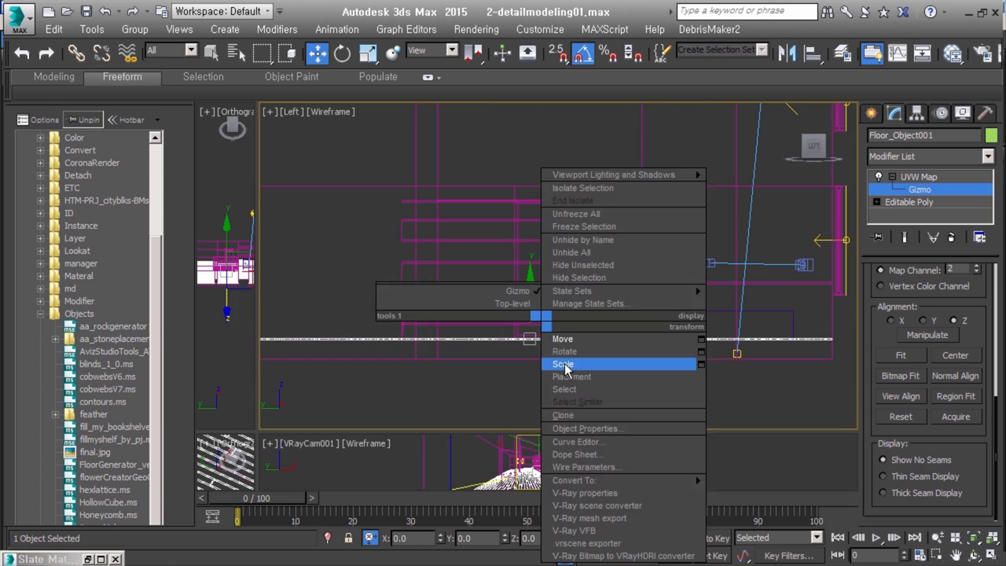
{"action": "left_click", "coordinate": [566, 364]}
{"action": "scroll", "coordinate": [583, 306], "scroll_direction": "down", "scroll_amount": 3}
{"action": "scroll", "coordinate": [583, 305], "scroll_direction": "up", "scroll_amount": 3}
Step: Tidy the material nodes, then create a hidden 'floor' layer and a 'windows' layer
{"action": "key", "text": "m"}
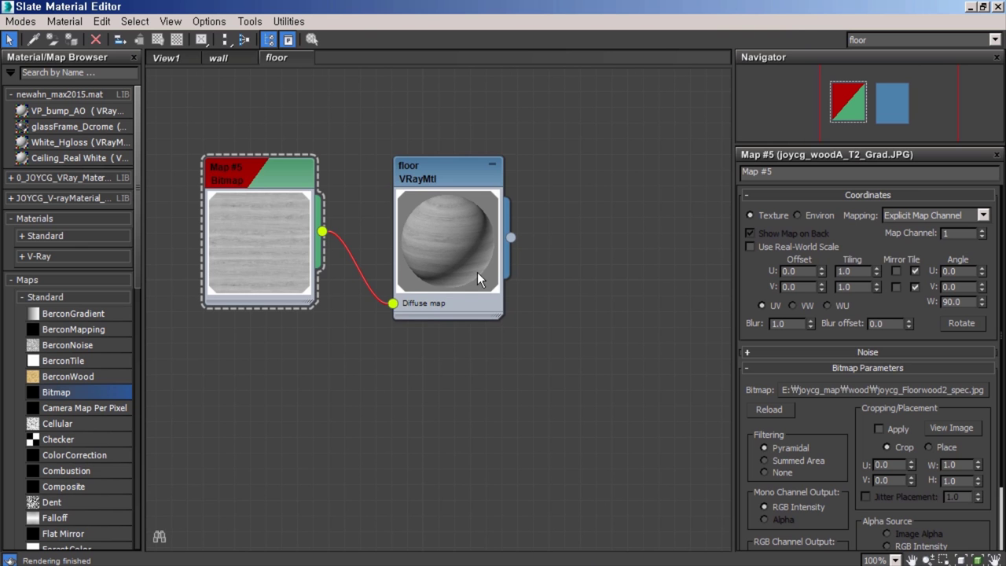
{"action": "key", "text": "l"}
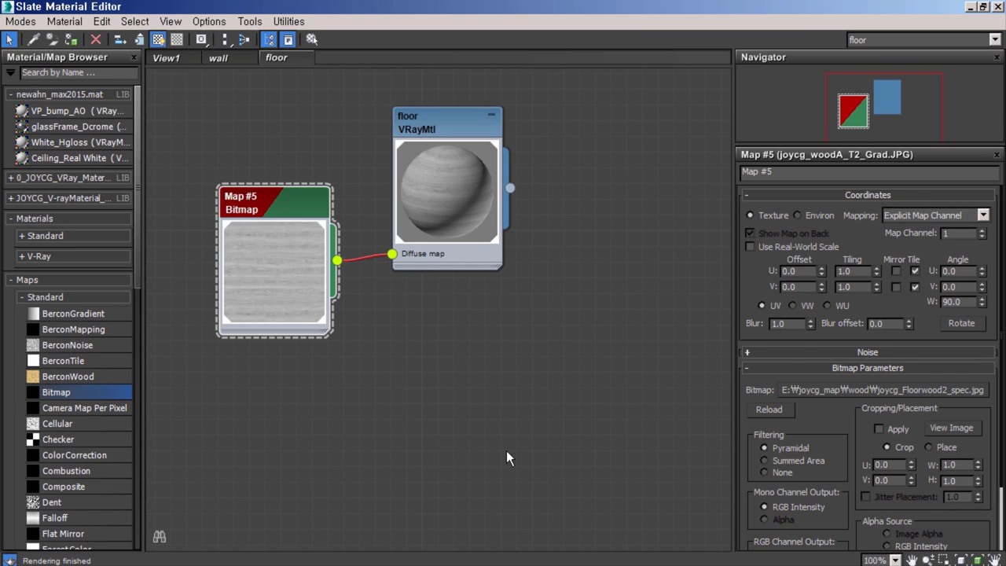
{"action": "key", "text": "m"}
{"action": "scroll", "coordinate": [690, 330], "scroll_direction": "down", "scroll_amount": 5}
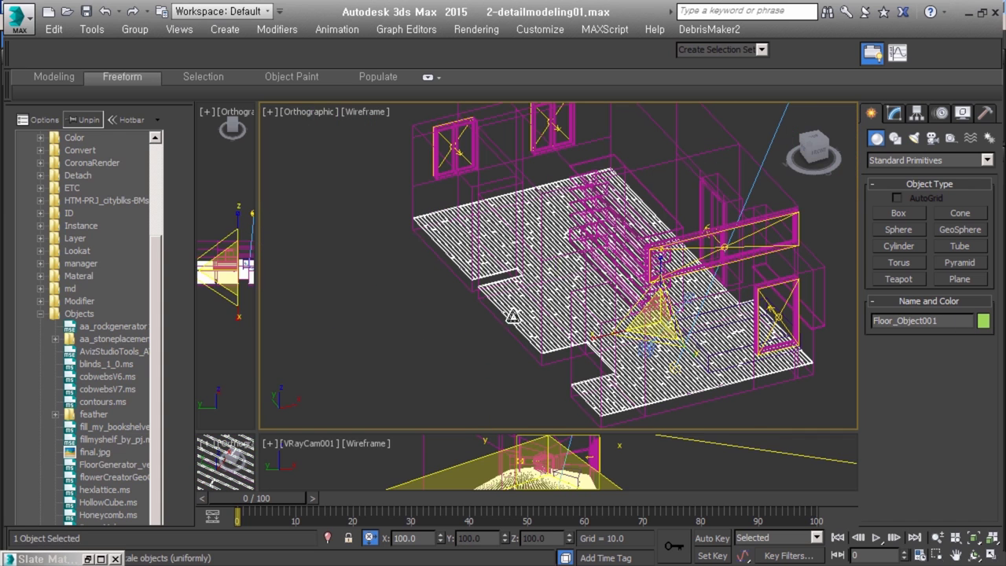
{"action": "left_click", "coordinate": [230, 125]}
{"action": "type", "text": "floor"}
{"action": "key", "text": "Return"}
{"action": "left_click", "coordinate": [102, 159]}
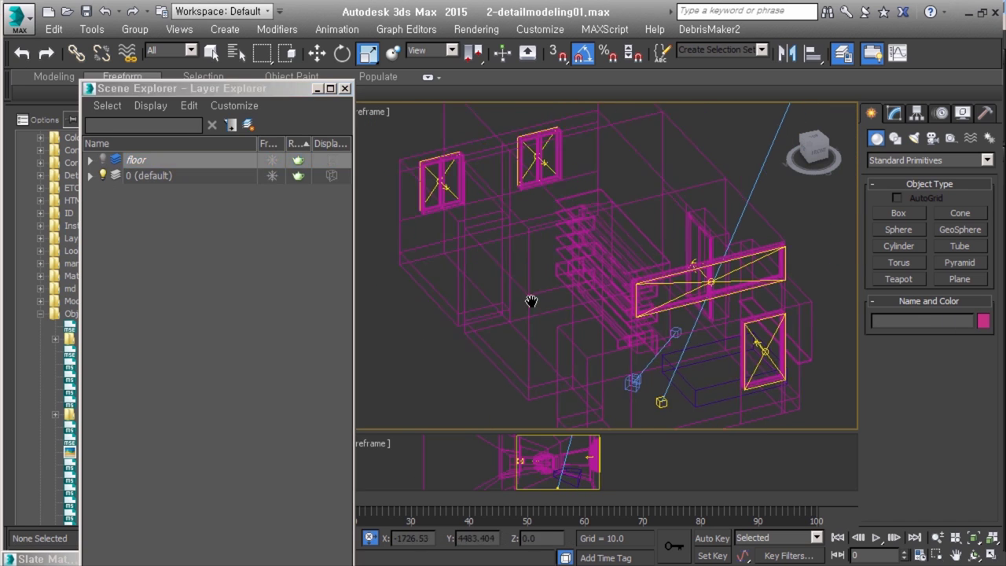
{"action": "left_click", "coordinate": [230, 125]}
{"action": "type", "text": "windows"}
{"action": "key", "text": "Return"}
Step: Isolate and select both window slabs, then save the scene as test.max
{"action": "left_click", "coordinate": [665, 288]}
{"action": "mouse_move", "coordinate": [665, 288]}
{"action": "middle_mouse_down", "text": "alt"}
{"action": "mouse_move", "coordinate": [679, 257]}
{"action": "mouse_move", "coordinate": [664, 306]}
{"action": "mouse_move", "coordinate": [697, 321]}
{"action": "mouse_move", "coordinate": [620, 265]}
{"action": "middle_mouse_up", "text": "alt"}
{"action": "key", "text": "alt+q"}
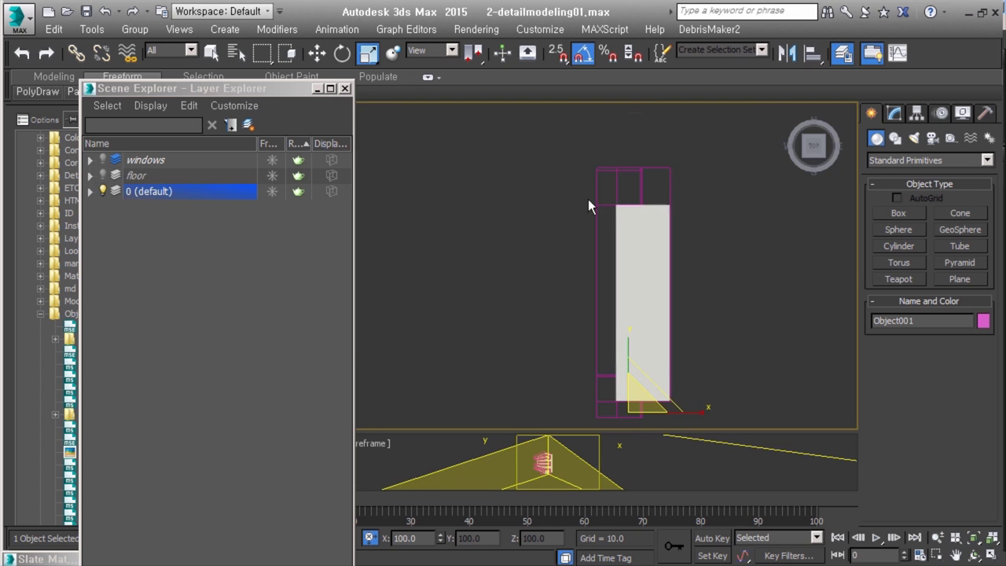
{"action": "middle_click_drag", "start_coordinate": [589, 204], "coordinate": [687, 252], "text": "alt"}
{"action": "left_click", "coordinate": [687, 252]}
{"action": "scroll", "coordinate": [687, 253], "scroll_direction": "up", "scroll_amount": 5}
{"action": "mouse_move", "coordinate": [734, 281]}
{"action": "middle_mouse_down", "text": "alt"}
{"action": "mouse_move", "coordinate": [631, 317]}
{"action": "mouse_move", "coordinate": [592, 237]}
{"action": "middle_mouse_up", "text": "alt"}
{"action": "scroll", "coordinate": [631, 317], "scroll_direction": "down", "scroll_amount": 4}
{"action": "key", "text": "ctrl+a"}
{"action": "left_click", "coordinate": [17, 17]}
{"action": "left_click", "coordinate": [45, 188]}
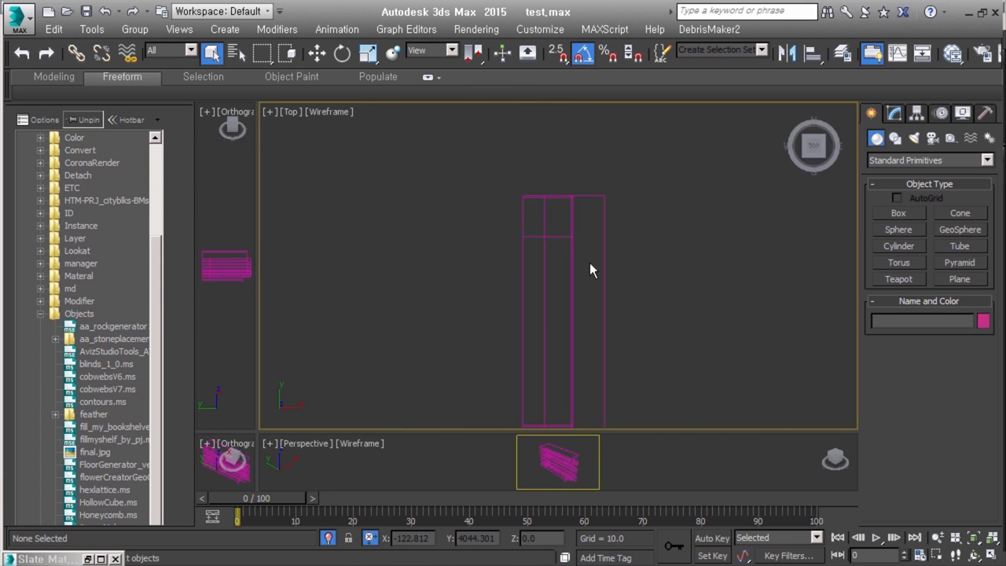
Step: Launch fill_my_bookshelves.ms and draw a box book above the shelf
{"action": "scroll", "coordinate": [164, 293], "scroll_direction": "down", "scroll_amount": 2}
{"action": "double_click", "coordinate": [110, 326]}
{"action": "left_click_drag", "start_coordinate": [482, 79], "coordinate": [177, 45]}
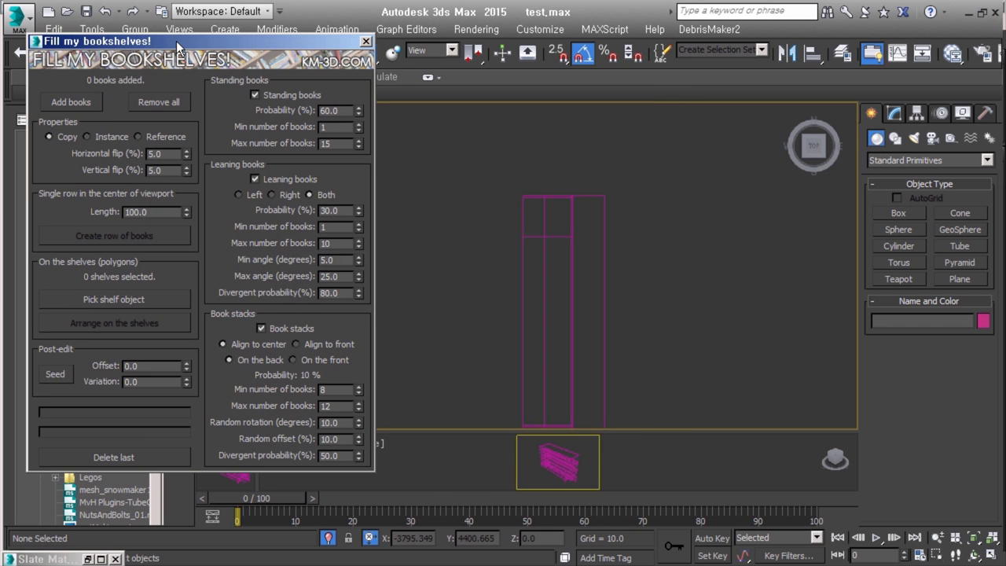
{"action": "middle_click_drag", "start_coordinate": [475, 246], "coordinate": [481, 342]}
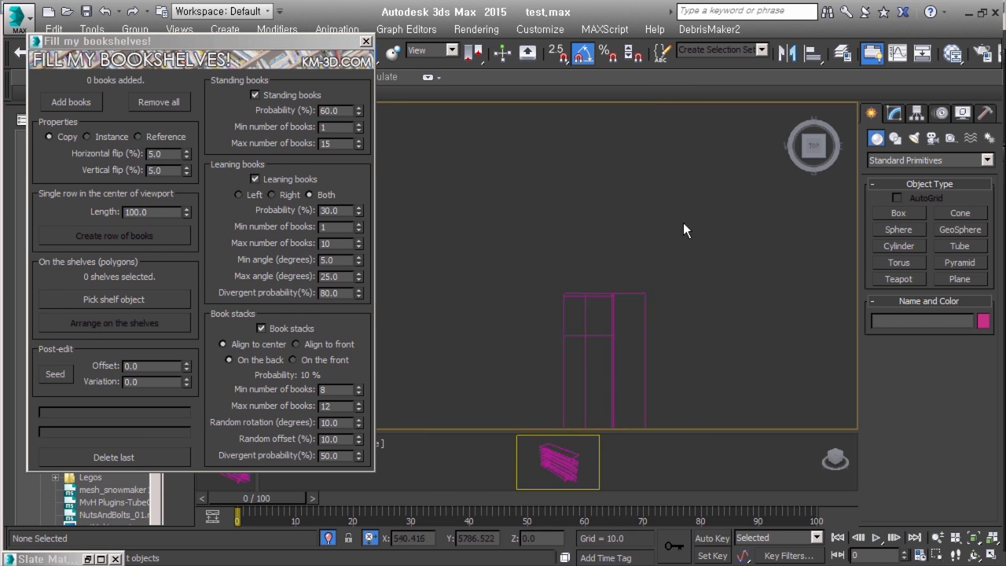
{"action": "left_click", "coordinate": [899, 213]}
{"action": "middle_click_drag", "start_coordinate": [553, 99], "coordinate": [570, 171]}
{"action": "left_click_drag", "start_coordinate": [570, 171], "coordinate": [588, 224]}
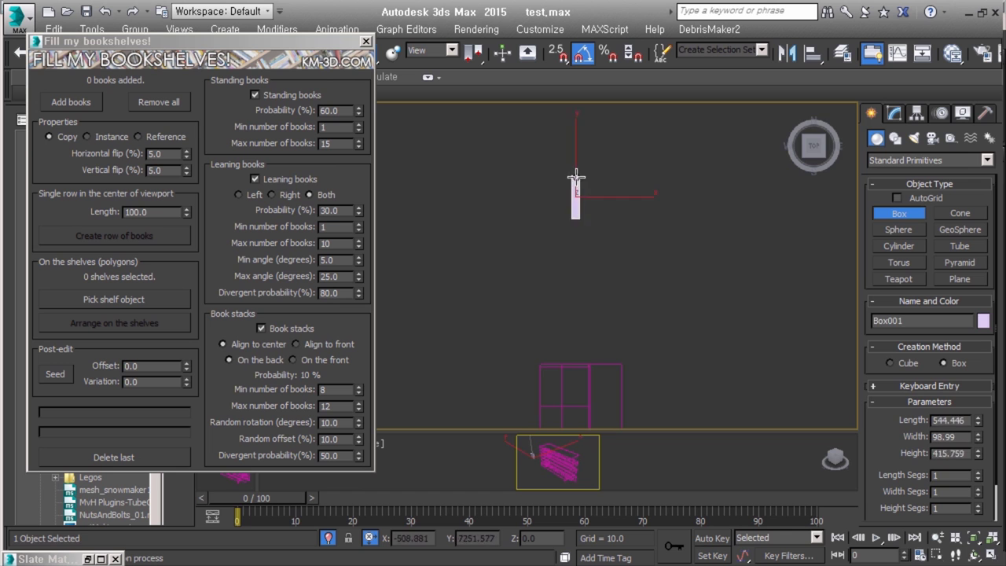
{"action": "left_click_drag", "start_coordinate": [618, 299], "coordinate": [595, 349]}
Step: Shift-copy the box into several books and get ready to scale them
{"action": "key", "text": "w"}
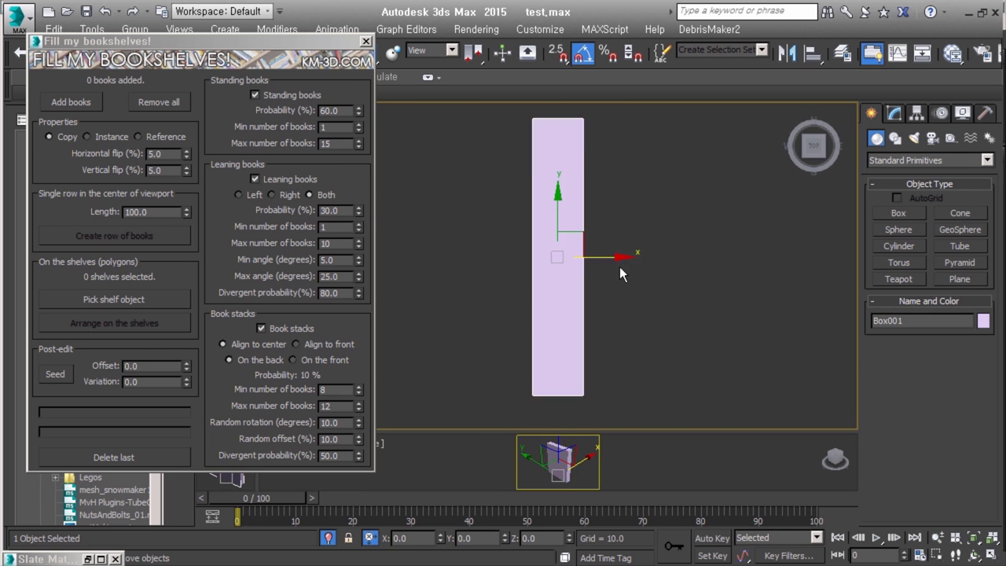
{"action": "left_click_drag", "start_coordinate": [550, 260], "coordinate": [582, 263], "text": "shift"}
{"action": "key", "text": "Return"}
{"action": "mouse_move", "coordinate": [665, 298]}
{"action": "middle_mouse_down", "text": "alt"}
{"action": "mouse_move", "coordinate": [602, 354]}
{"action": "mouse_move", "coordinate": [554, 243]}
{"action": "mouse_move", "coordinate": [584, 363]}
{"action": "middle_mouse_up", "text": "alt"}
{"action": "right_click", "coordinate": [586, 365]}
{"action": "left_click", "coordinate": [601, 356]}
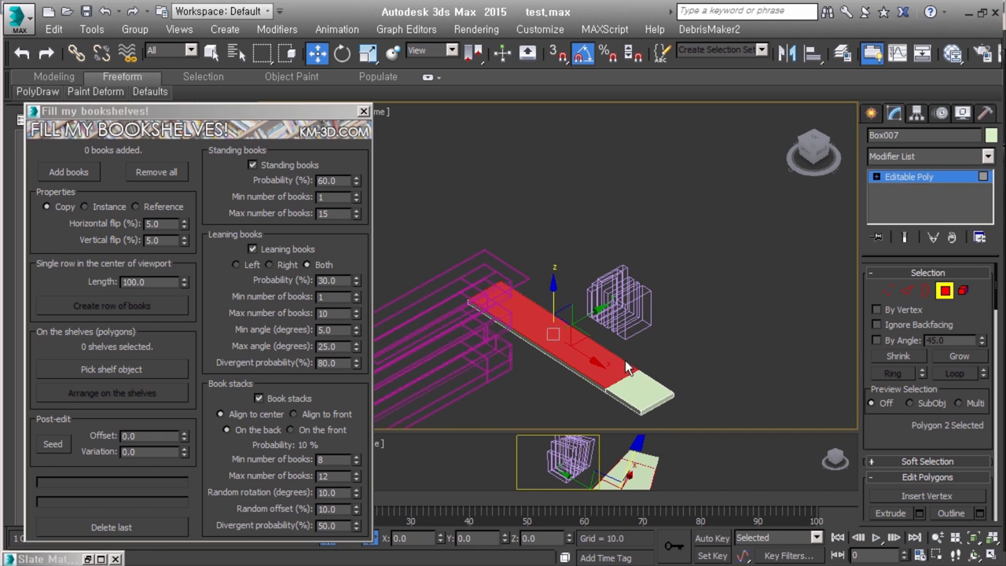
Step: Register the six boxes as books, pick plank Box007 as the shelf, and fill it
{"action": "left_click_drag", "start_coordinate": [579, 209], "coordinate": [715, 324]}
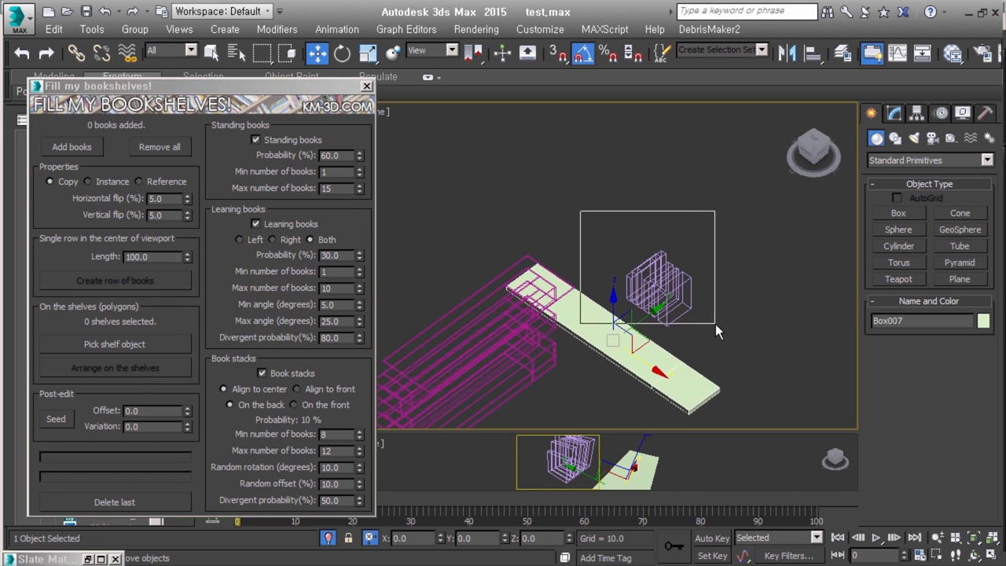
{"action": "left_click", "coordinate": [78, 148]}
{"action": "left_click", "coordinate": [126, 344]}
{"action": "left_click", "coordinate": [675, 354]}
{"action": "left_click", "coordinate": [133, 370]}
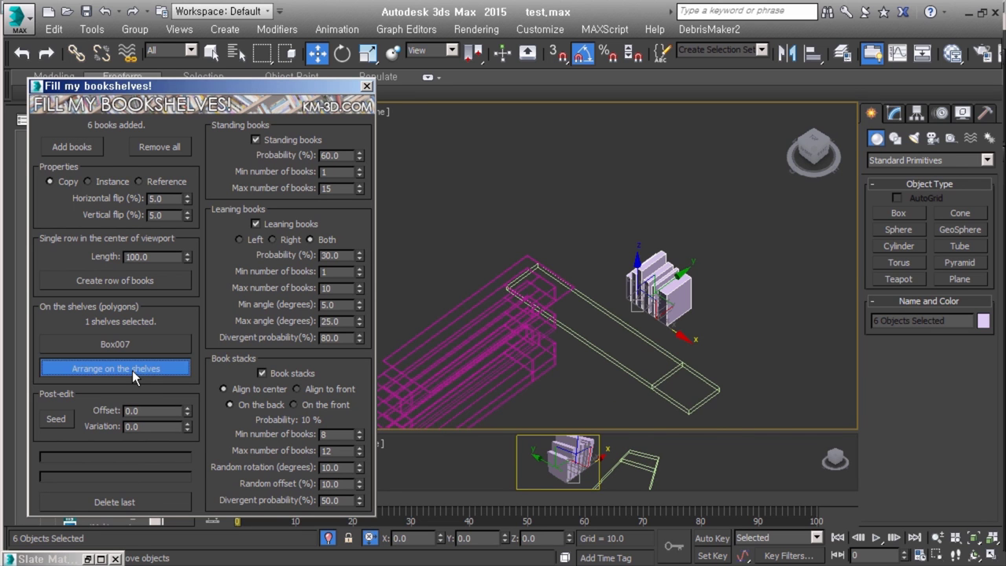
{"action": "key", "text": "z"}
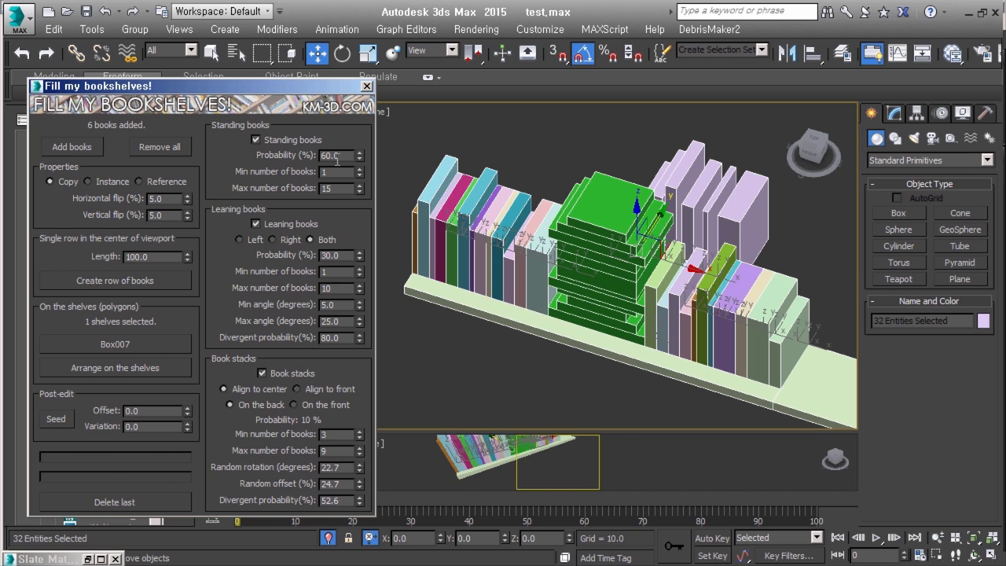
Step: Toggle leaning books off and on, flip their lean side, and clear the generated books
{"action": "left_click", "coordinate": [295, 223]}
{"action": "left_click", "coordinate": [144, 474]}
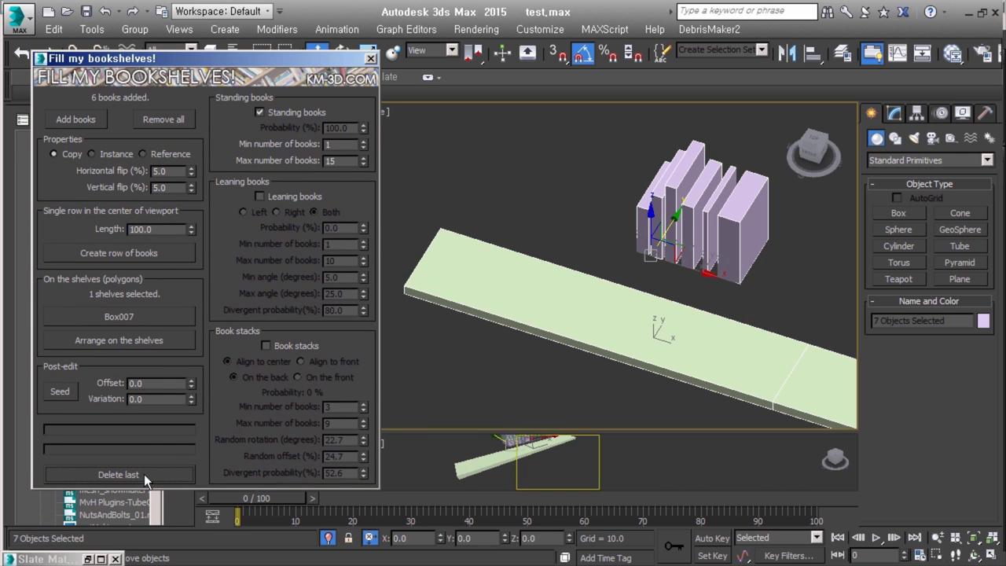
{"action": "left_click", "coordinate": [161, 472]}
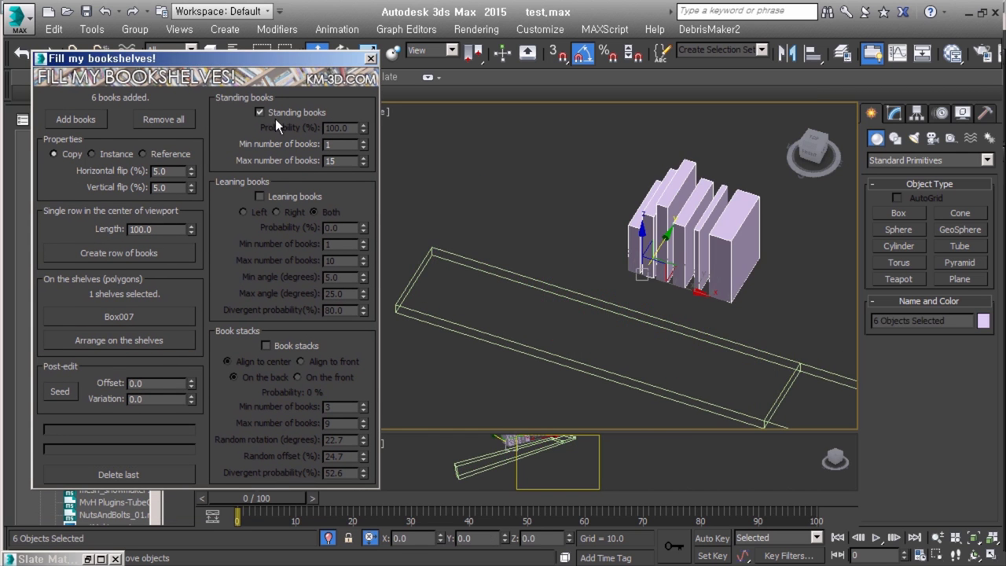
{"action": "left_click", "coordinate": [260, 196]}
{"action": "left_click", "coordinate": [294, 212]}
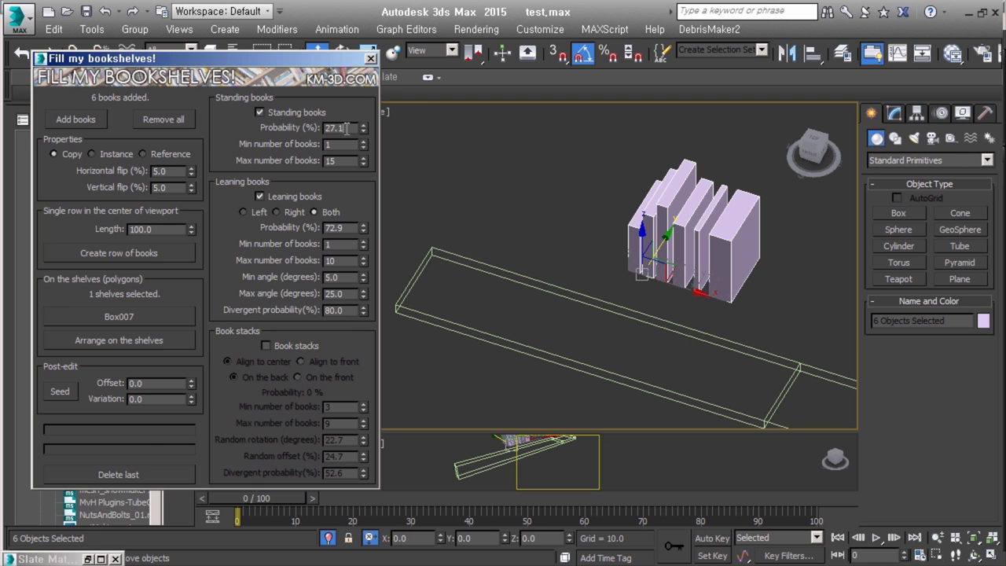
{"action": "left_click", "coordinate": [336, 213]}
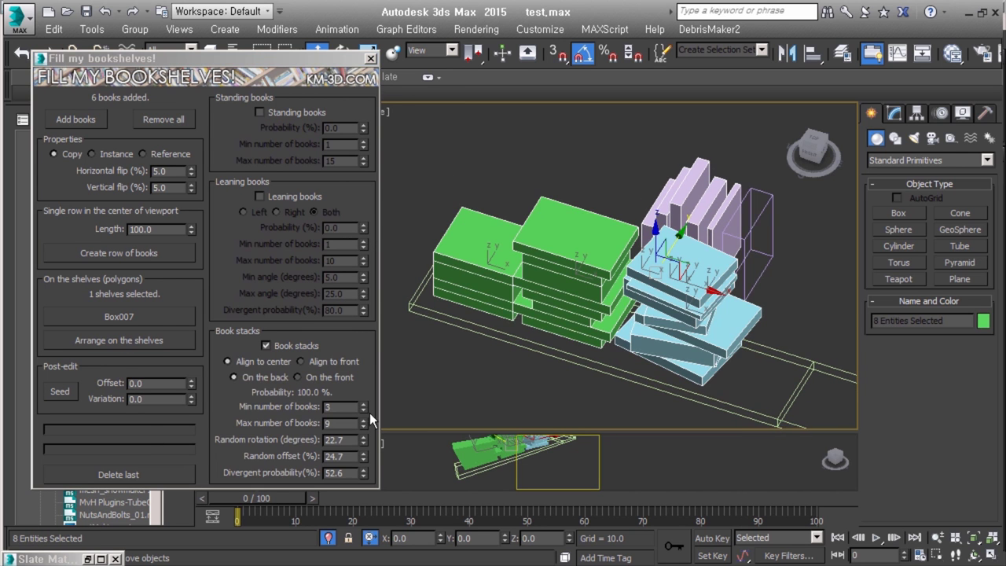
{"action": "left_click", "coordinate": [544, 340]}
{"action": "middle_click_drag", "start_coordinate": [544, 340], "coordinate": [626, 254]}
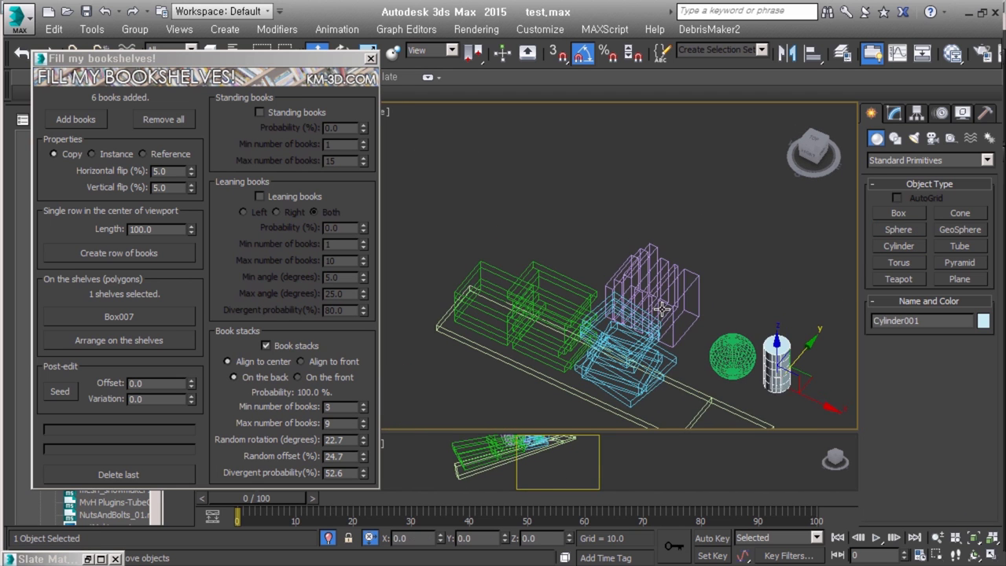
Step: Arrange the sphere and cylinder as shelf stacks, delete them, and switch off Book stacks
{"action": "left_click", "coordinate": [93, 126]}
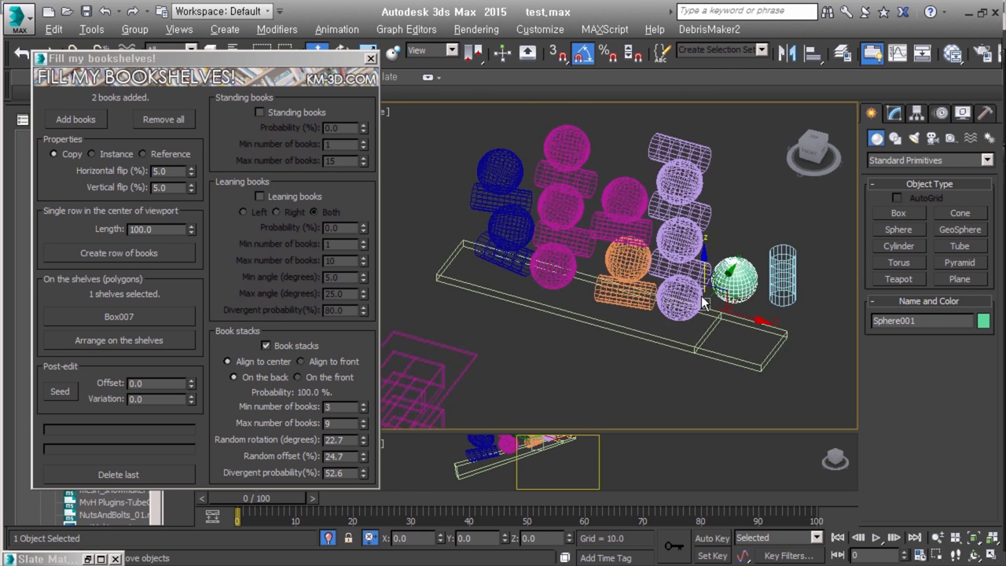
{"action": "left_click", "coordinate": [78, 476]}
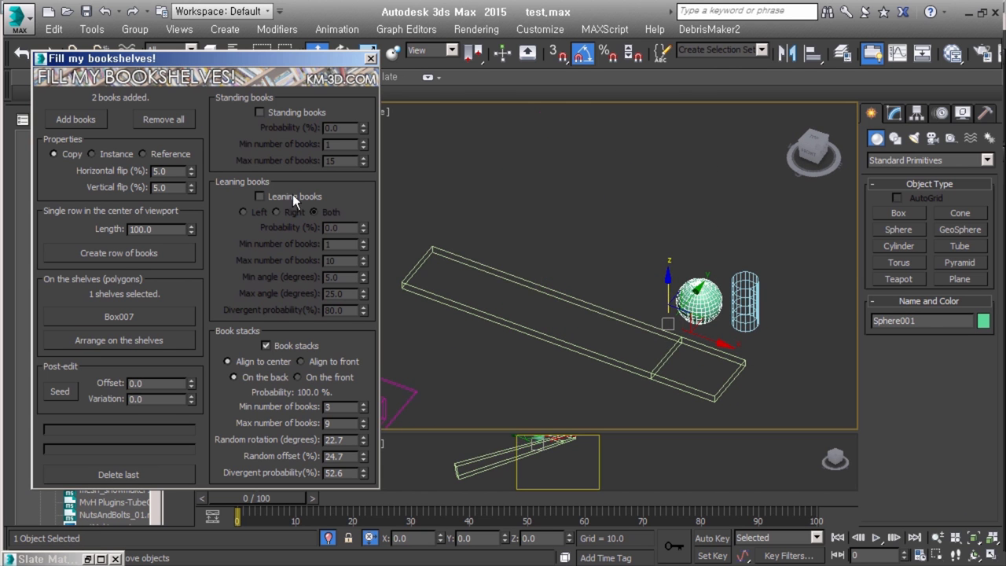
{"action": "left_click", "coordinate": [292, 346]}
{"action": "mouse_move", "coordinate": [678, 329]}
{"action": "middle_mouse_down", "text": "alt"}
{"action": "mouse_move", "coordinate": [680, 394]}
{"action": "mouse_move", "coordinate": [715, 388]}
{"action": "middle_mouse_up", "text": "alt"}
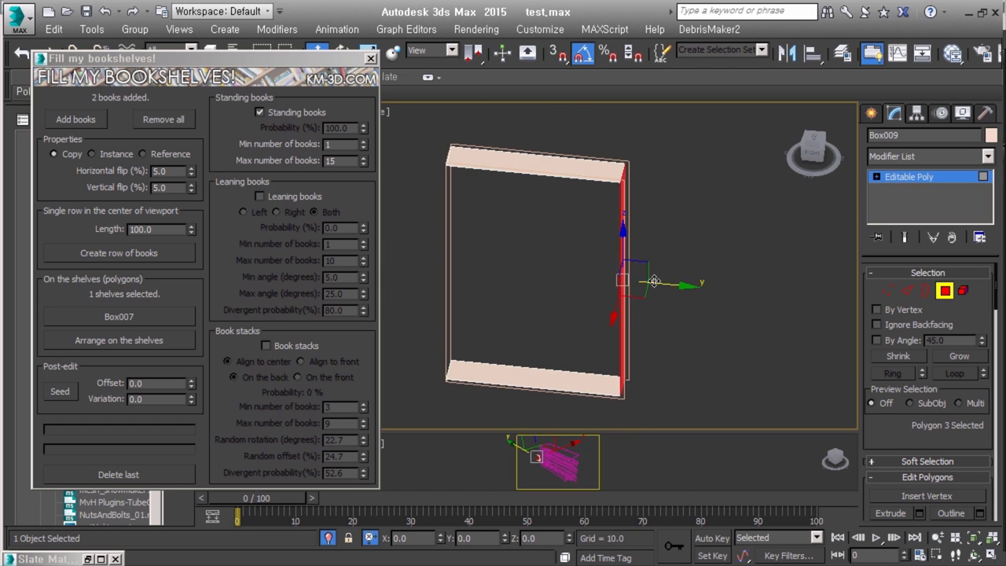
Step: Connect the selected cover edge ring with 10 evenly spaced edges
{"action": "middle_click_drag", "start_coordinate": [654, 281], "coordinate": [688, 326], "text": "alt"}
{"action": "right_click", "coordinate": [644, 424]}
{"action": "left_click", "coordinate": [588, 335]}
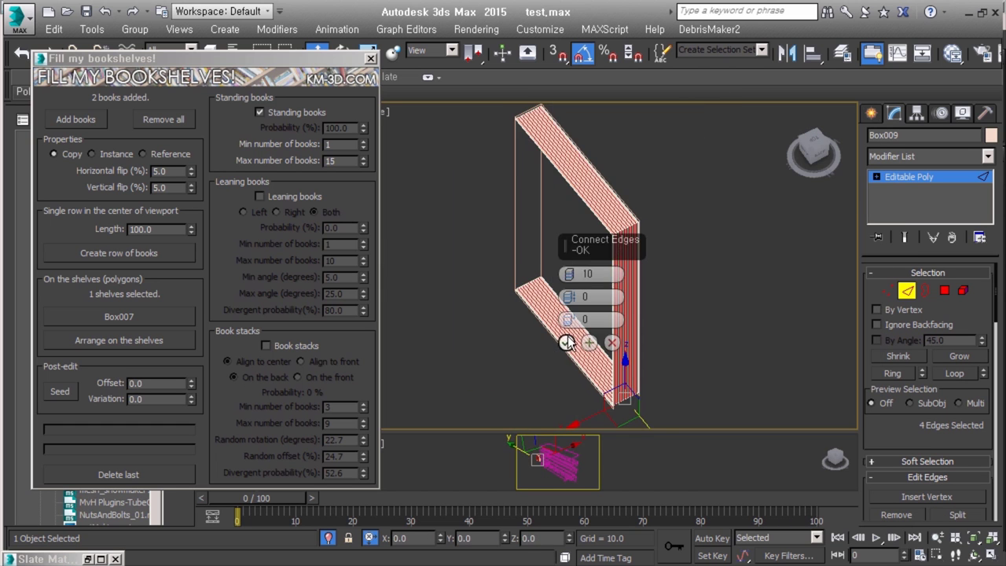
{"action": "left_click", "coordinate": [584, 336]}
{"action": "key", "text": "t"}
Step: Frame the page block from the top and switch to polygon editing
{"action": "key", "text": "1"}
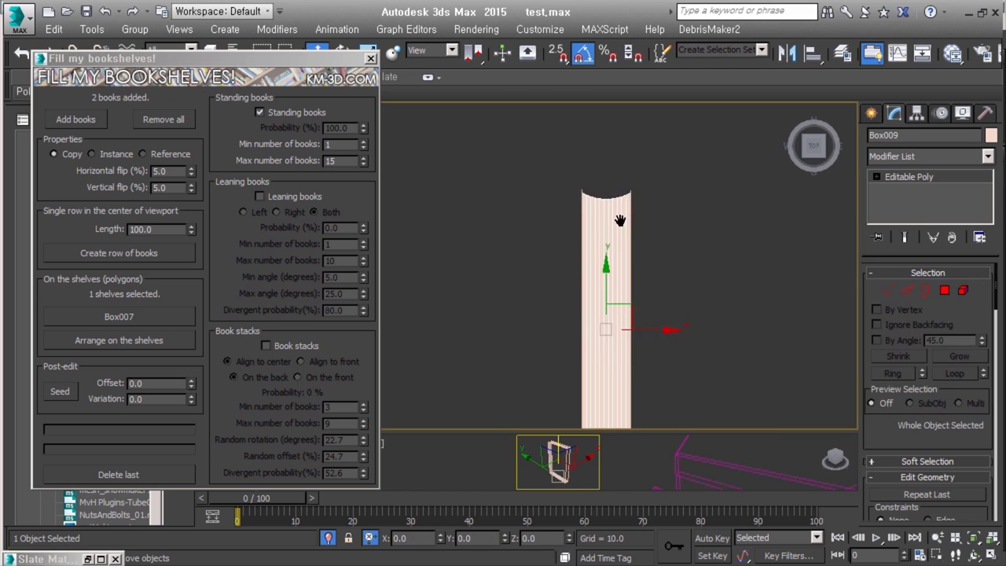
{"action": "middle_click_drag", "start_coordinate": [560, 211], "coordinate": [606, 260], "text": "alt"}
{"action": "key", "text": "t"}
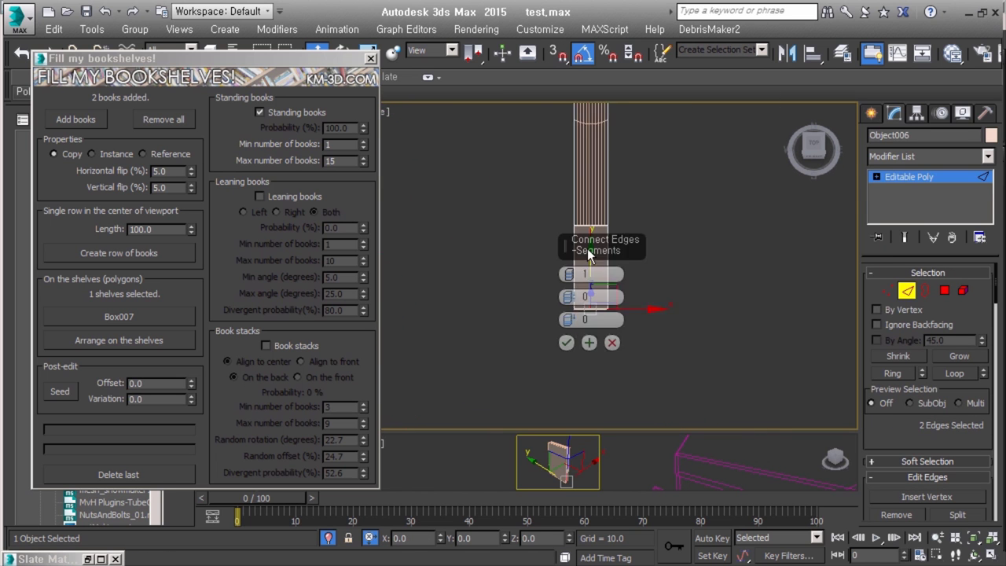
{"action": "scroll", "coordinate": [602, 184], "scroll_direction": "up", "scroll_amount": 2}
{"action": "left_click", "coordinate": [907, 291]}
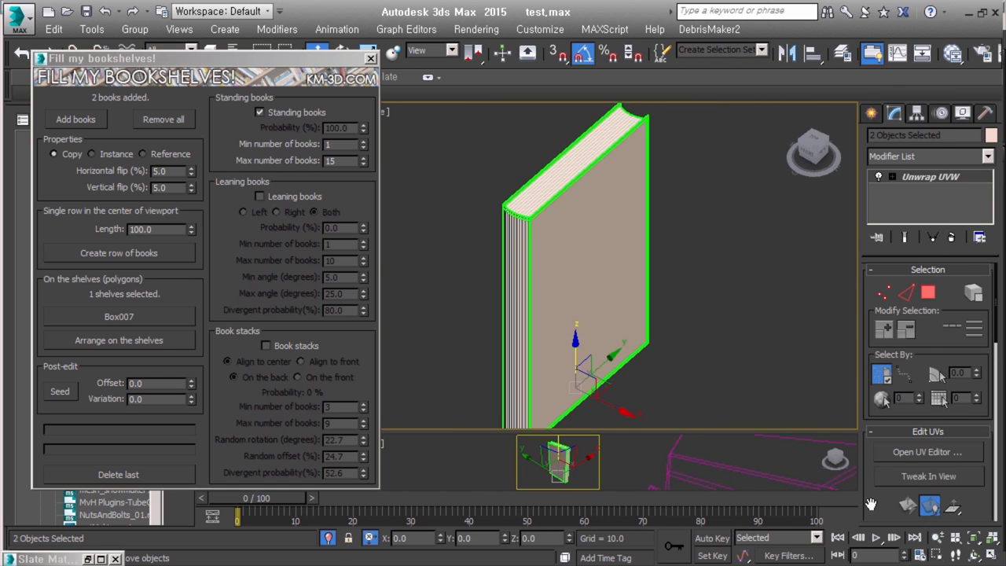
Step: Pelt-map the book's cover polygons, stop relaxing, commit, and pack the UVs into the square
{"action": "key", "text": "3"}
{"action": "middle_click_drag", "start_coordinate": [547, 229], "coordinate": [809, 380], "text": "alt"}
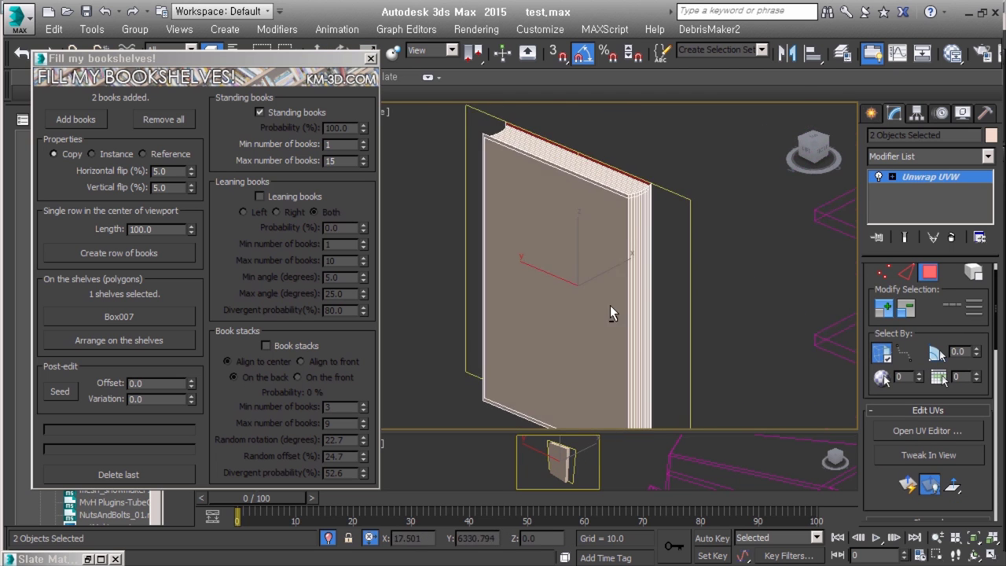
{"action": "left_click", "coordinate": [930, 485]}
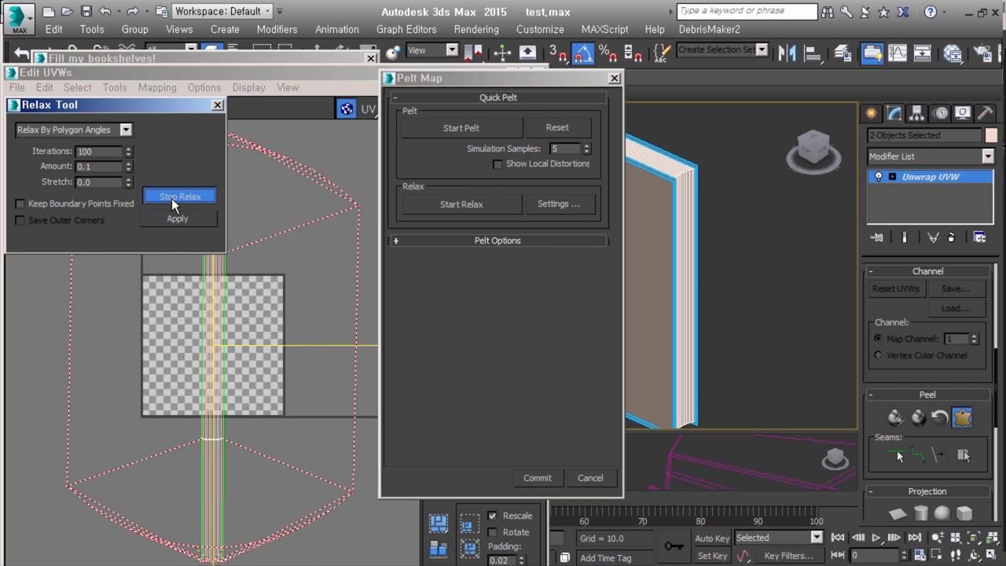
{"action": "left_click", "coordinate": [175, 196]}
{"action": "left_click", "coordinate": [538, 477]}
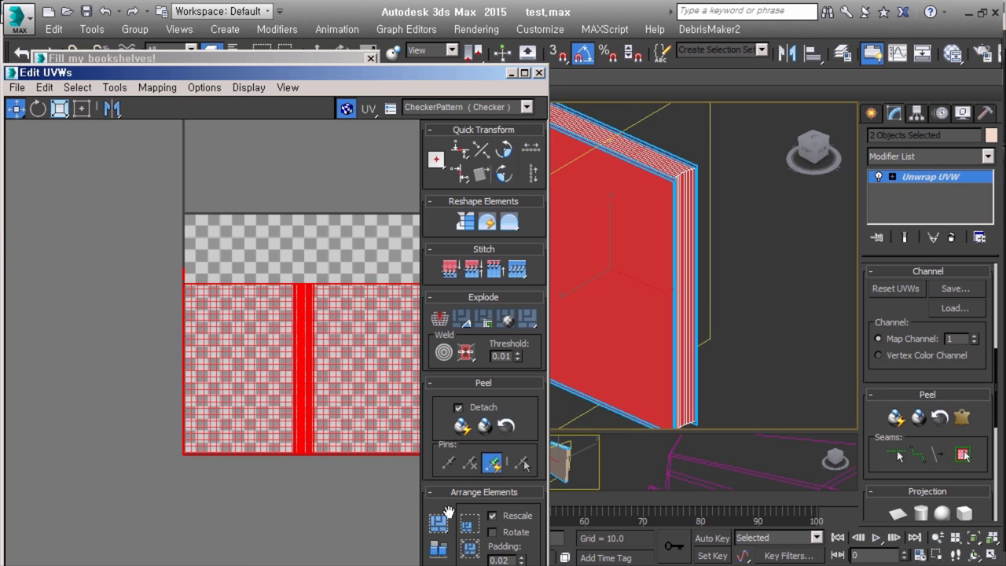
{"action": "left_click", "coordinate": [469, 533]}
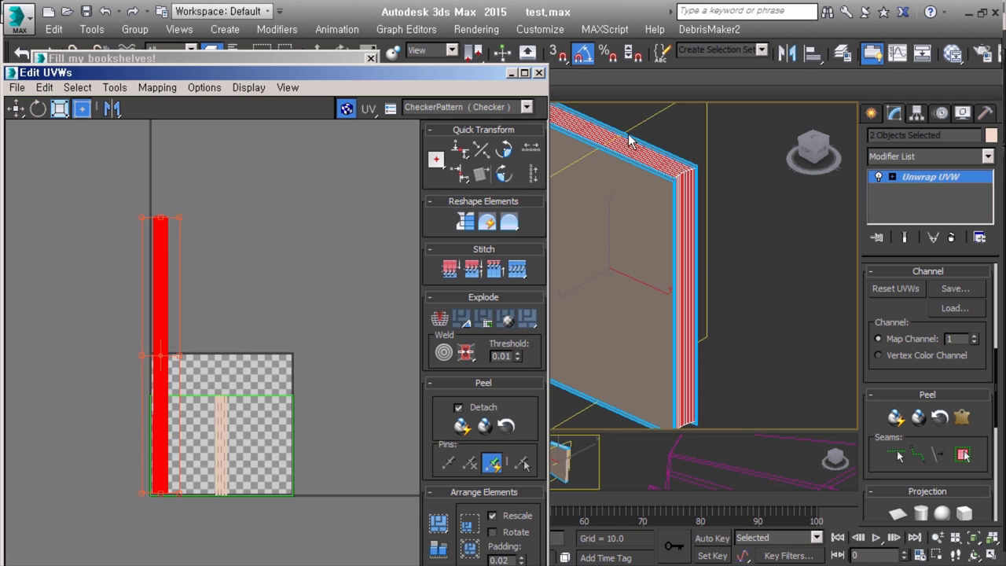
{"action": "scroll", "coordinate": [189, 363], "scroll_direction": "up", "scroll_amount": 3}
{"action": "left_click_drag", "start_coordinate": [236, 72], "coordinate": [263, 19]}
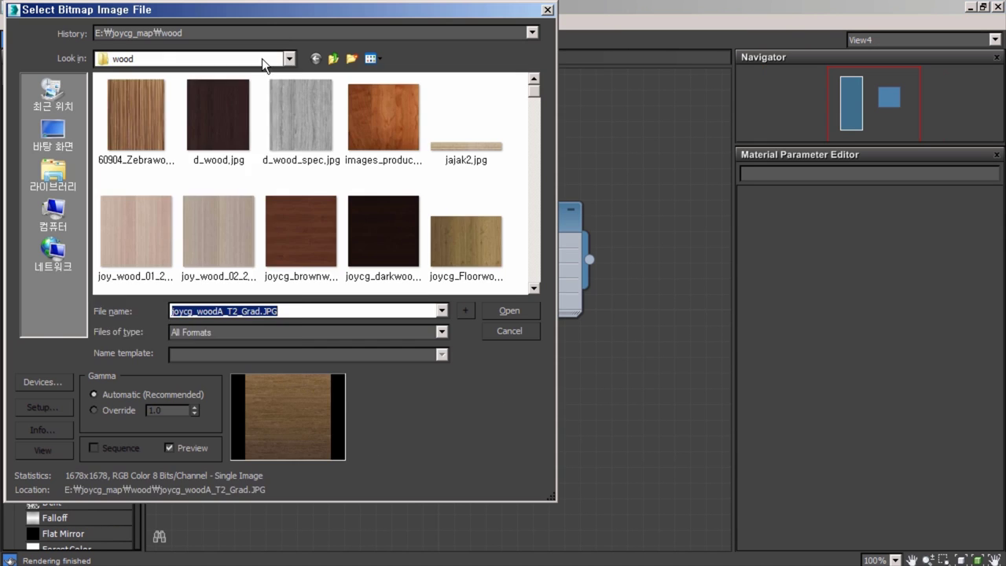
Step: Load the Agon Culture cover image from book_source0_joycg as the diffuse bitmap
{"action": "left_click", "coordinate": [151, 100]}
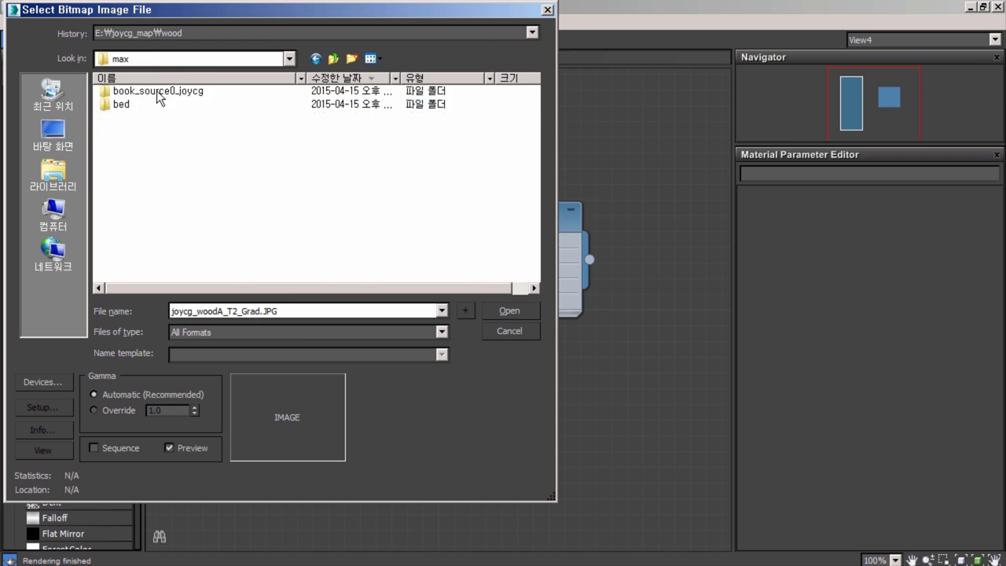
{"action": "double_click", "coordinate": [151, 95]}
{"action": "scroll", "coordinate": [303, 235], "scroll_direction": "down", "scroll_amount": 3}
{"action": "scroll", "coordinate": [275, 208], "scroll_direction": "down", "scroll_amount": 2}
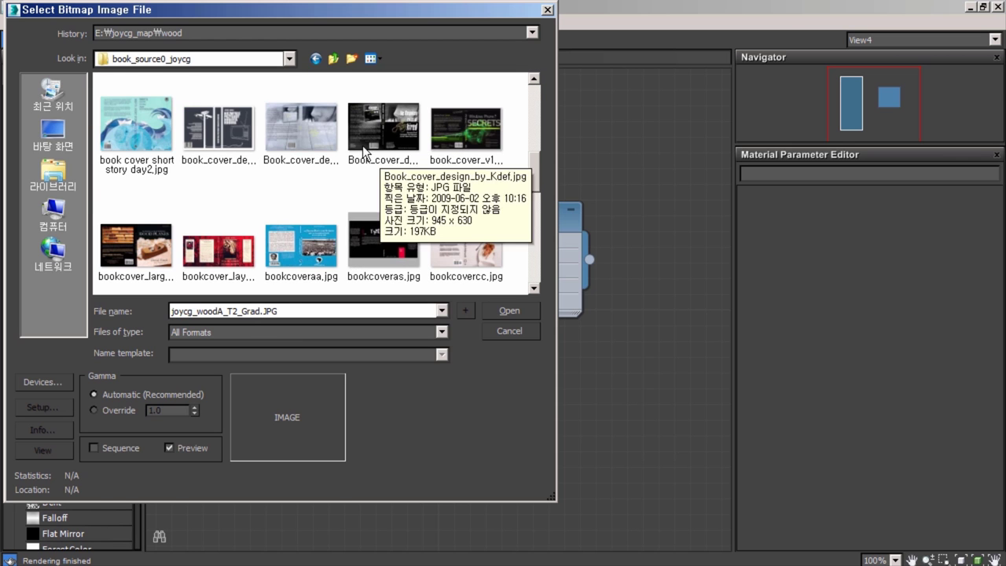
{"action": "double_click", "coordinate": [227, 123]}
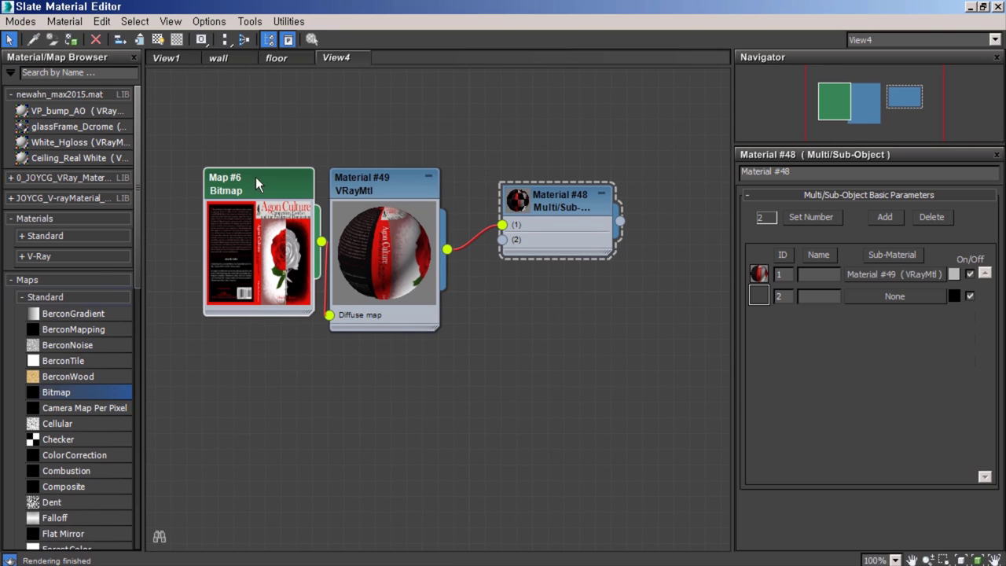
Step: Add a second VRay material with a copied map Map #7 showing book-side.jpg as its diffuse
{"action": "left_click_drag", "start_coordinate": [59, 414], "coordinate": [345, 372]}
{"action": "left_click_drag", "start_coordinate": [259, 181], "coordinate": [251, 425], "text": "shift"}
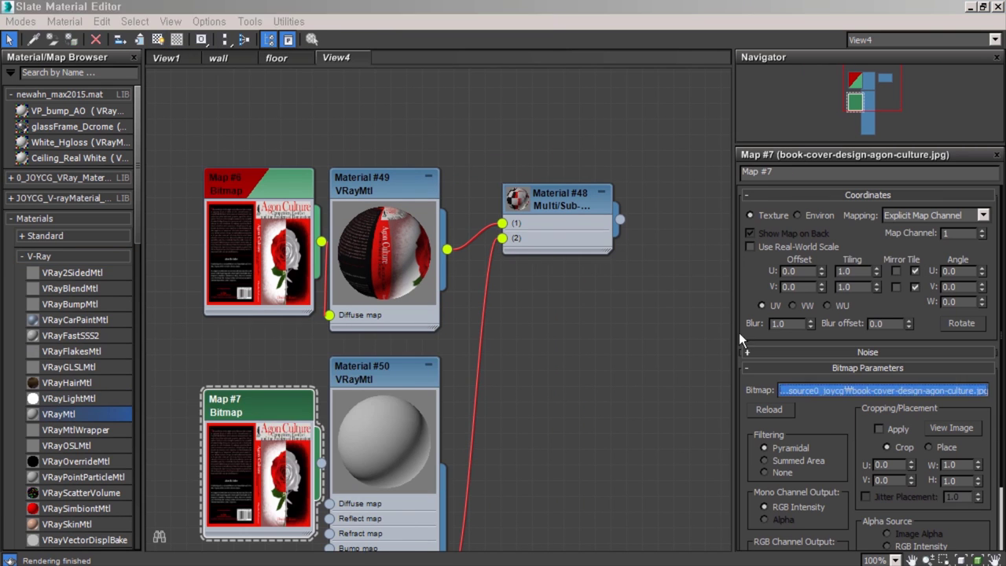
{"action": "left_click", "coordinate": [833, 449]}
{"action": "double_click", "coordinate": [213, 139]}
{"action": "middle_click_drag", "start_coordinate": [276, 411], "coordinate": [358, 270]}
{"action": "left_click_drag", "start_coordinate": [404, 321], "coordinate": [414, 362]}
Step: Crop book-side.jpg to a lighter page strip (U 0.717, W 0.136, H 0.556)
{"action": "left_click", "coordinate": [951, 428]}
{"action": "left_click_drag", "start_coordinate": [363, 60], "coordinate": [367, 51]}
{"action": "left_click_drag", "start_coordinate": [149, 86], "coordinate": [168, 116]}
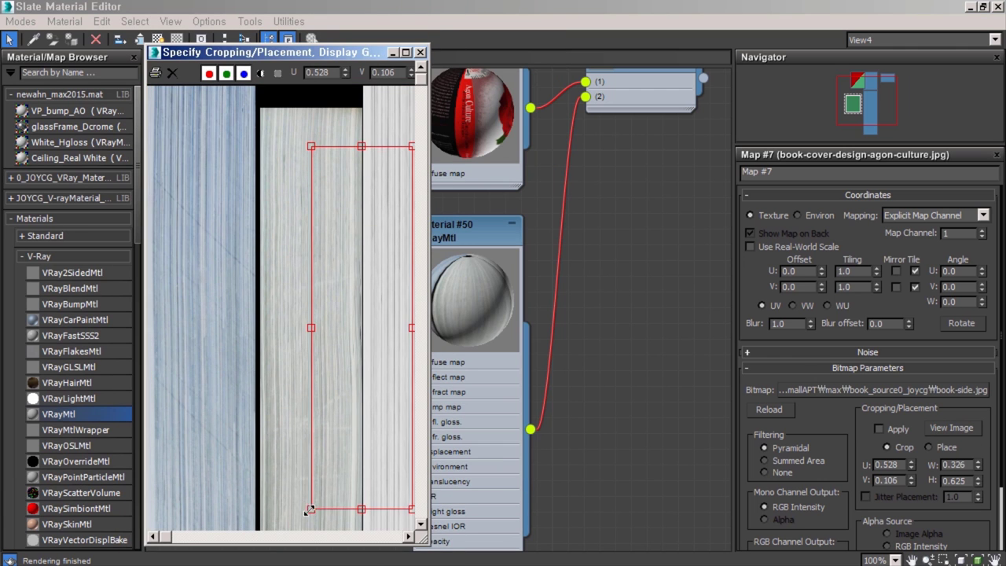
{"action": "left_click", "coordinate": [896, 429]}
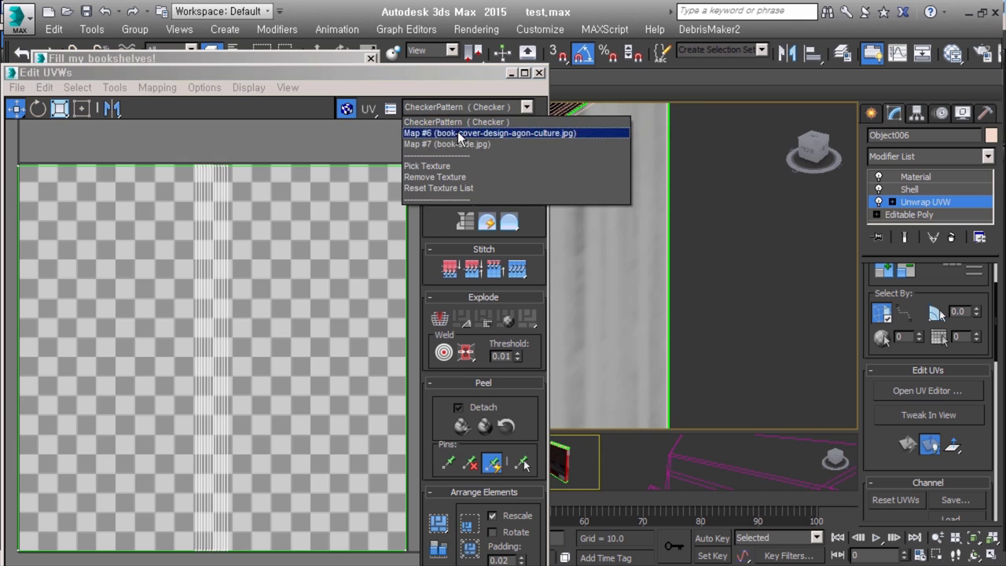
Step: Show Map #6 behind the UVs, line the cover up with the image, and close Edit UVWs
{"action": "left_click", "coordinate": [458, 133]}
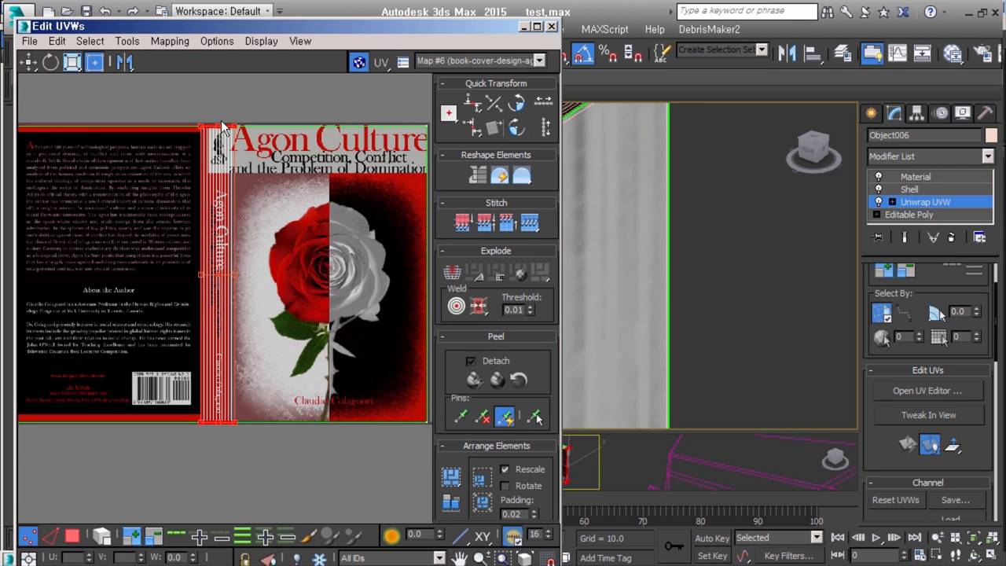
{"action": "middle_click_drag", "start_coordinate": [232, 124], "coordinate": [214, 105]}
{"action": "left_click", "coordinate": [552, 29]}
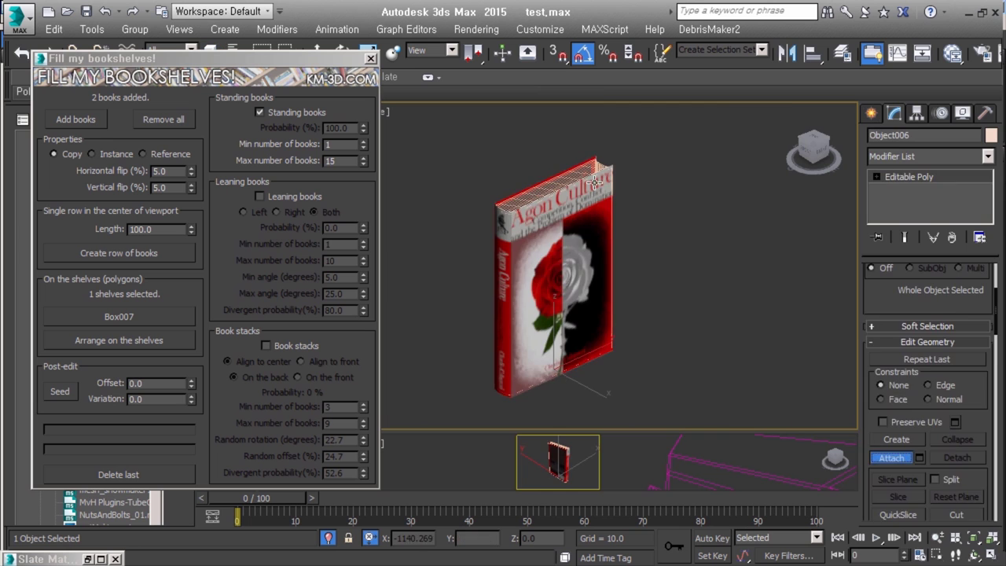
Step: Open the Dptable01.max scene from the application menu
{"action": "scroll", "coordinate": [705, 310], "scroll_direction": "up", "scroll_amount": 5}
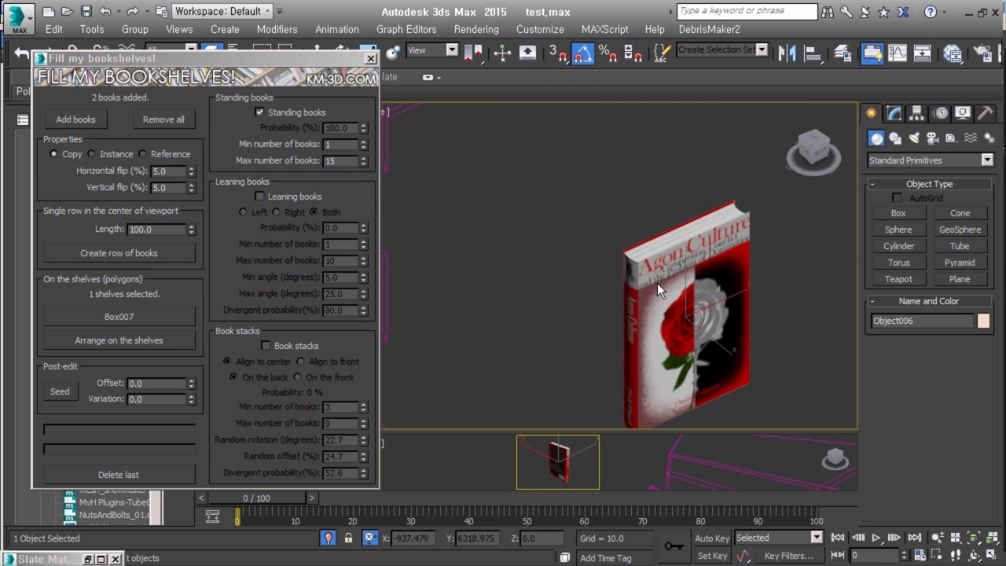
{"action": "left_click", "coordinate": [18, 16]}
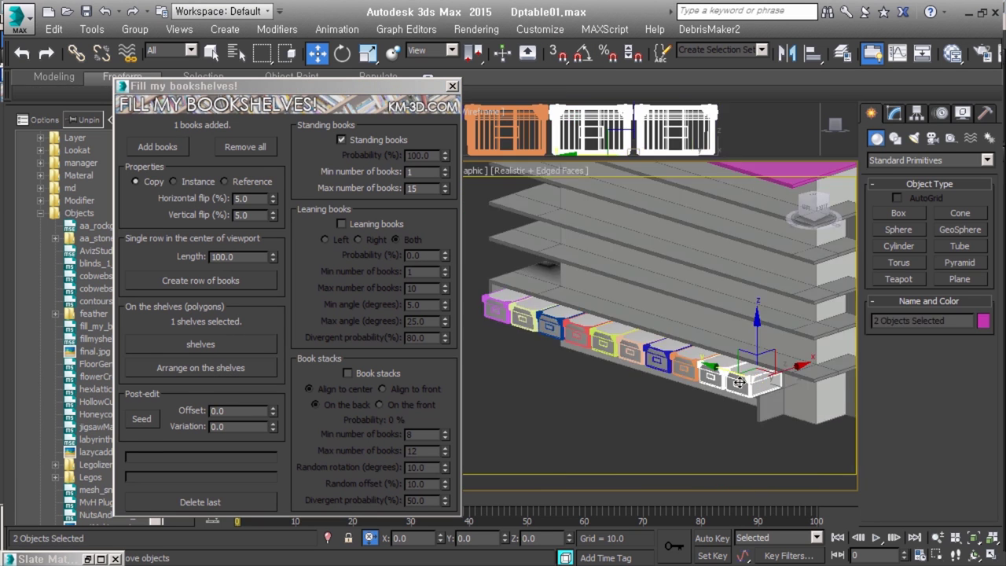
Step: Make a moved copy of the shelves
{"action": "left_click", "coordinate": [666, 331]}
{"action": "left_click_drag", "start_coordinate": [672, 299], "coordinate": [672, 354], "text": "shift"}
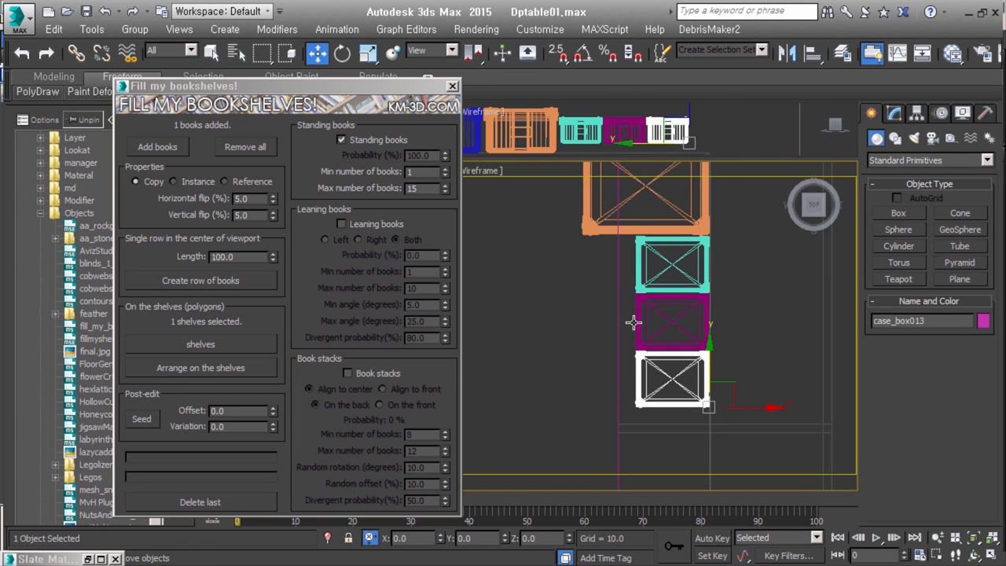
{"action": "left_click", "coordinate": [507, 355]}
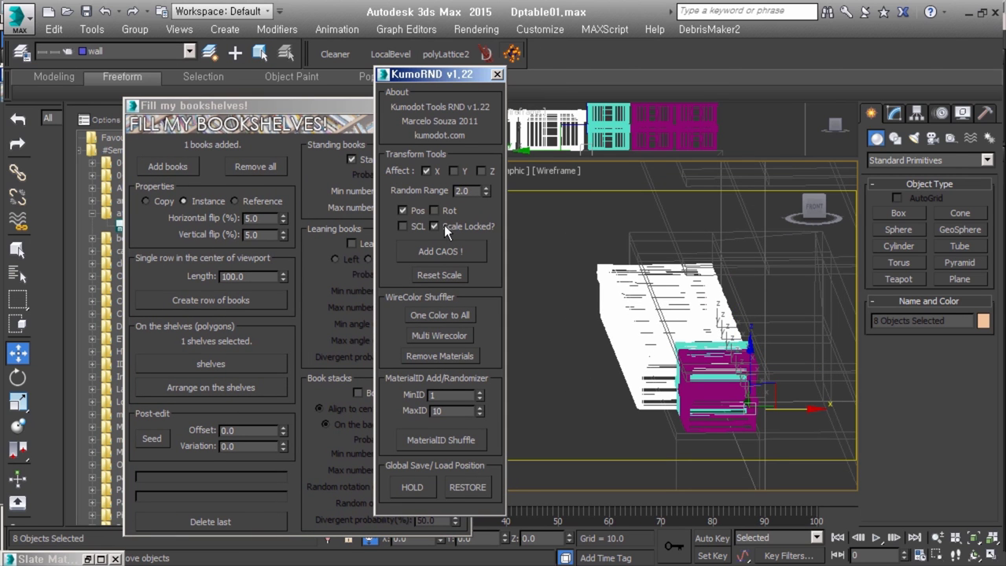
Step: Randomly offset the books along X with a 5.8 random range, then close KumoRND
{"action": "scroll", "coordinate": [539, 307], "scroll_direction": "up", "scroll_amount": 3}
{"action": "left_click_drag", "start_coordinate": [486, 189], "coordinate": [487, 159]}
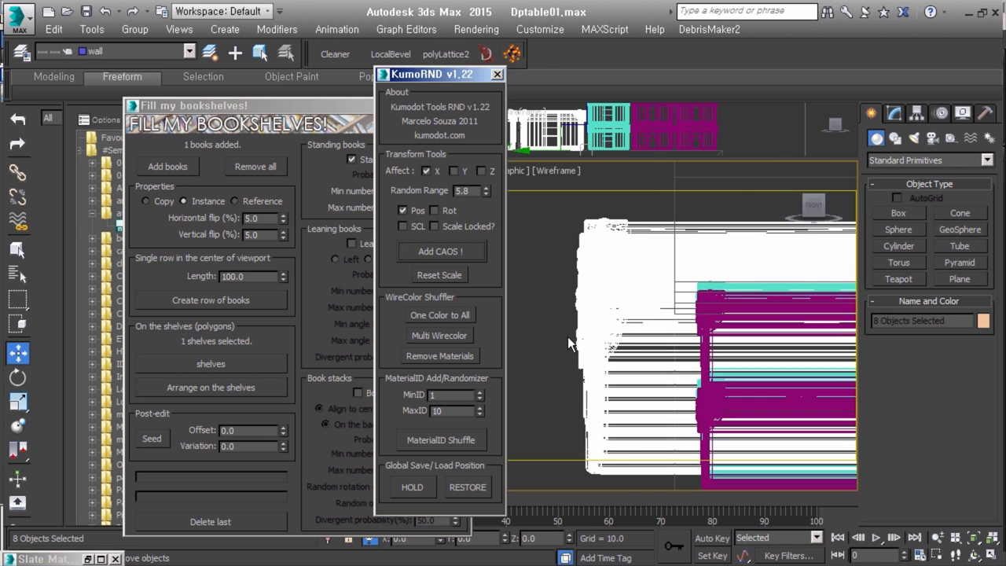
{"action": "left_click", "coordinate": [467, 253]}
{"action": "left_click", "coordinate": [635, 321]}
{"action": "scroll", "coordinate": [635, 322], "scroll_direction": "down", "scroll_amount": 3}
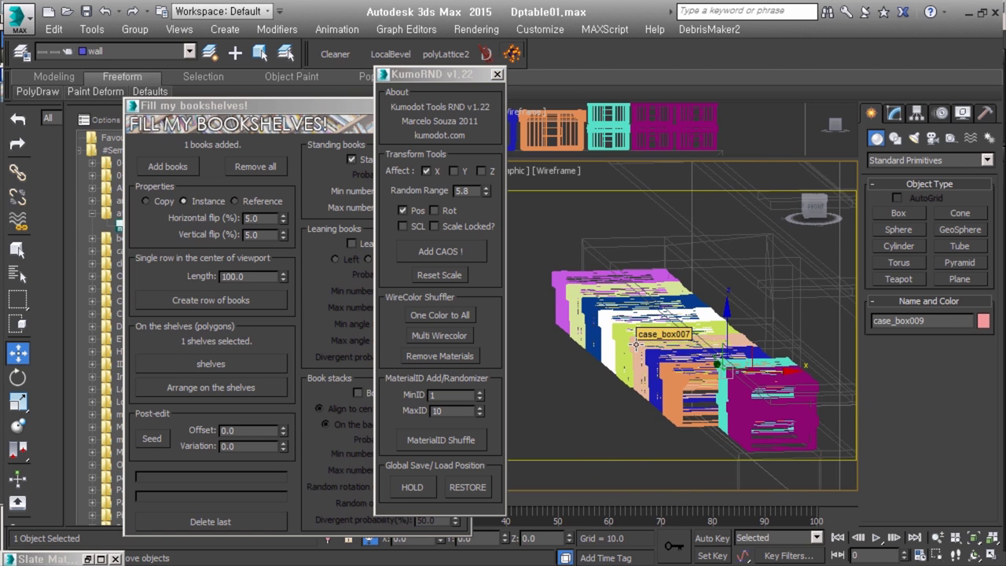
{"action": "left_click", "coordinate": [498, 74]}
Step: Switch to shaded-with-edges view and invert the selection to pick all the book models
{"action": "left_click", "coordinate": [617, 396]}
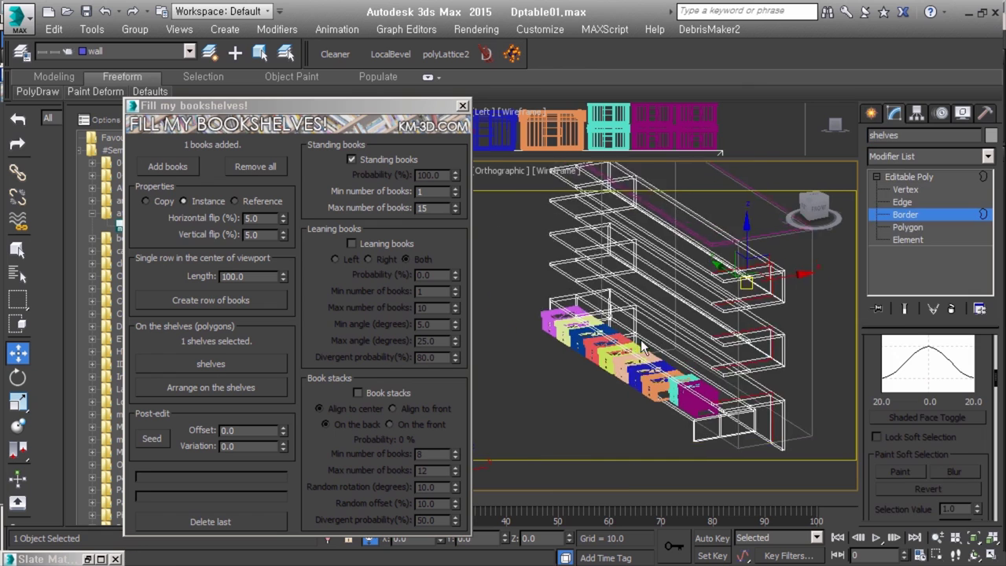
{"action": "key", "text": "F3"}
{"action": "scroll", "coordinate": [593, 269], "scroll_direction": "up", "scroll_amount": 2}
{"action": "scroll", "coordinate": [822, 232], "scroll_direction": "down", "scroll_amount": 5}
{"action": "scroll", "coordinate": [832, 241], "scroll_direction": "up", "scroll_amount": 3}
{"action": "key", "text": "ctrl+i"}
{"action": "scroll", "coordinate": [703, 382], "scroll_direction": "up", "scroll_amount": 3}
{"action": "scroll", "coordinate": [691, 361], "scroll_direction": "down", "scroll_amount": 2}
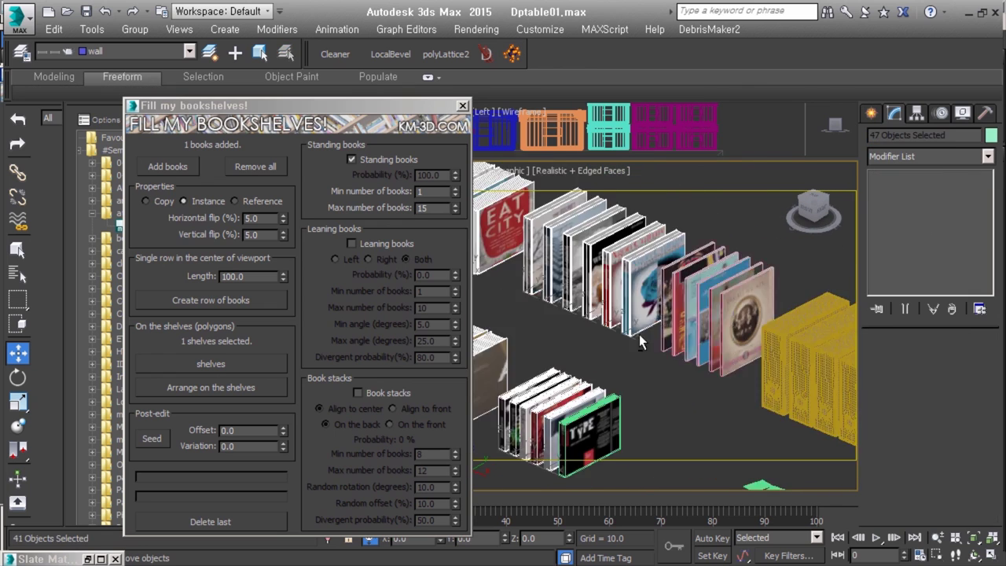
{"action": "middle_click_drag", "start_coordinate": [684, 346], "coordinate": [657, 311]}
Step: Turn on Book stacks, set the book count to 30, and arrange books on the shelves
{"action": "left_click", "coordinate": [384, 390]}
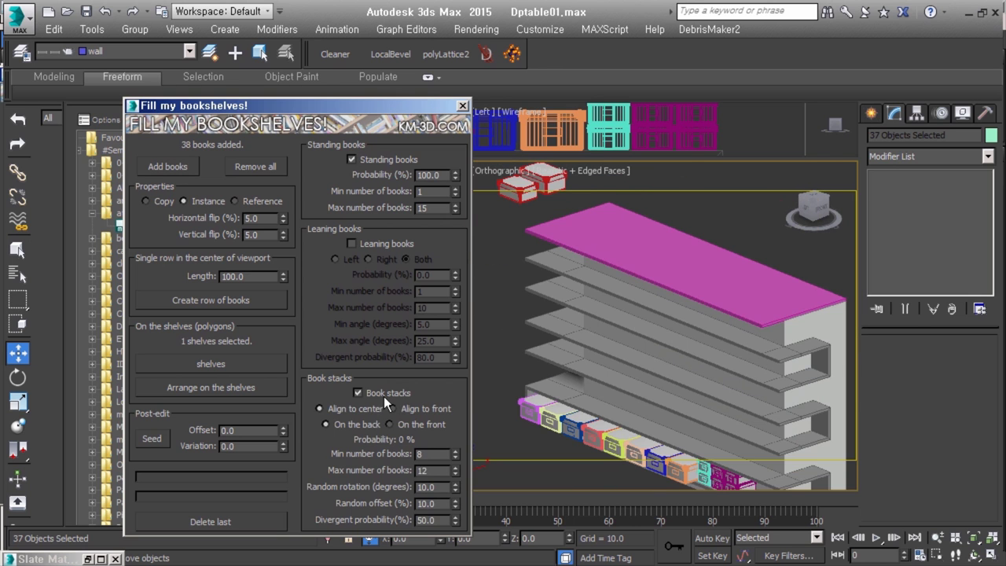
{"action": "type", "text": "30"}
{"action": "left_click", "coordinate": [455, 473]}
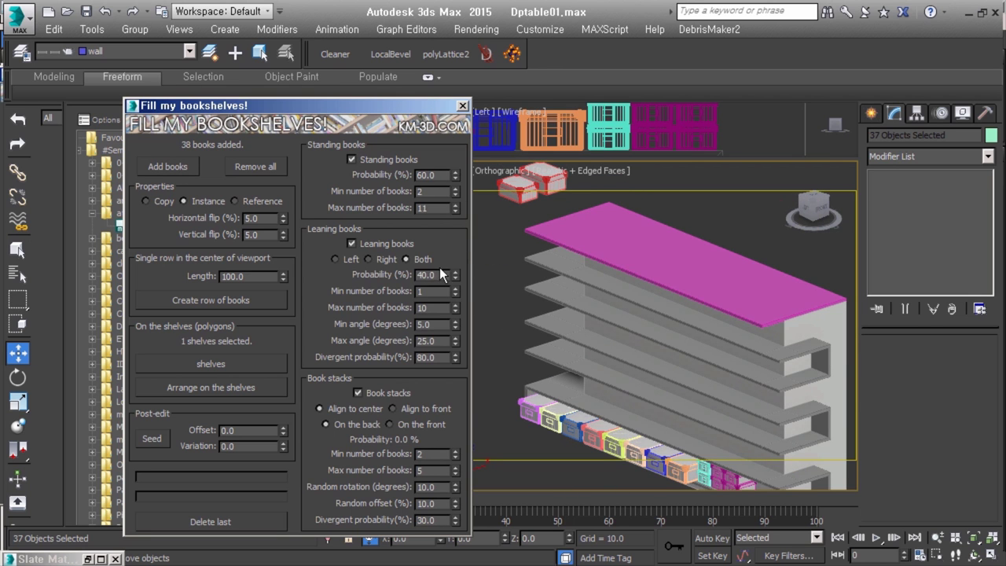
{"action": "left_click", "coordinate": [236, 388]}
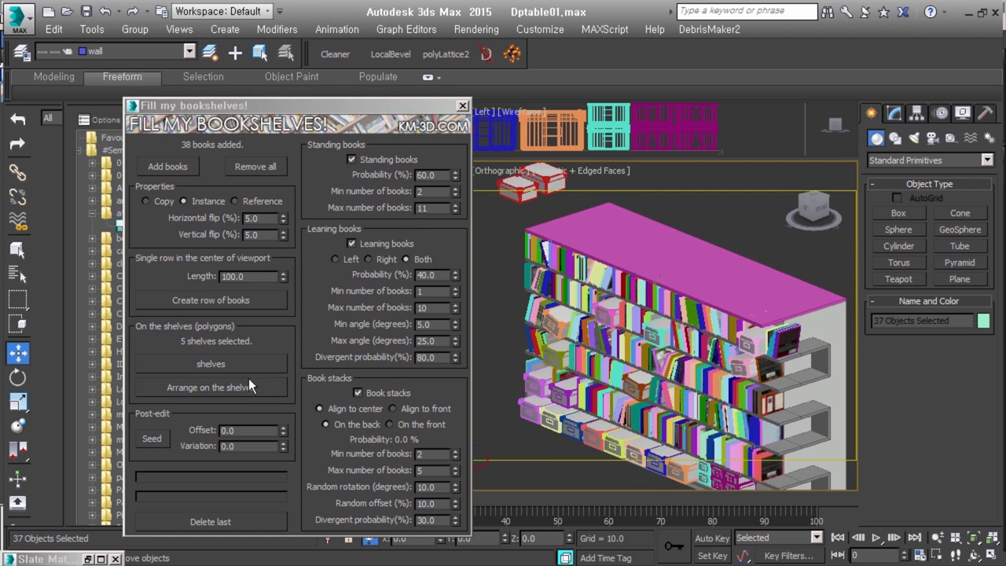
Step: Inspect the filled bookshelf from frontal, perspective and overhead views
{"action": "scroll", "coordinate": [762, 330], "scroll_direction": "up", "scroll_amount": 3}
{"action": "middle_click_drag", "start_coordinate": [762, 330], "coordinate": [676, 346], "text": "alt"}
{"action": "scroll", "coordinate": [690, 346], "scroll_direction": "down", "scroll_amount": 4}
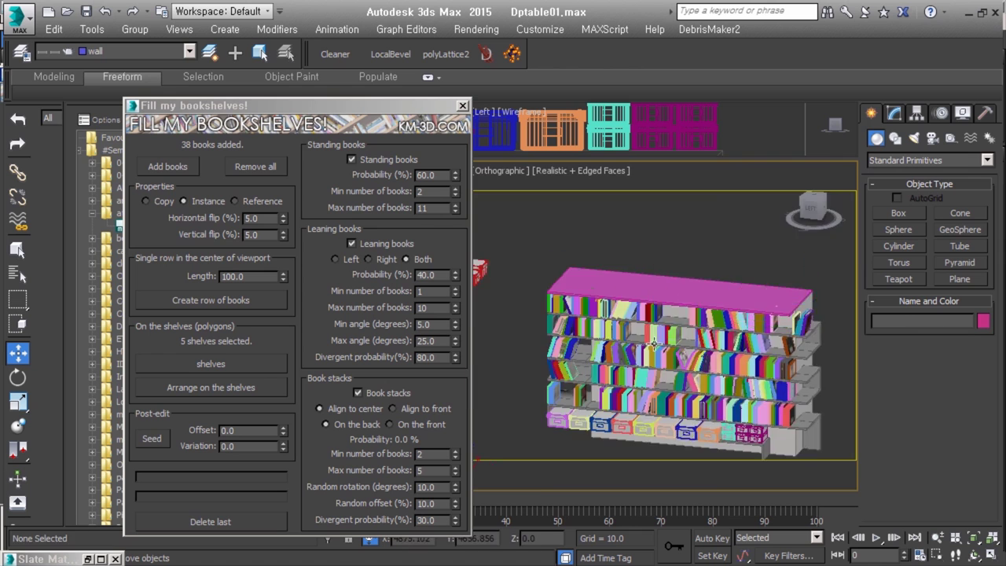
{"action": "scroll", "coordinate": [676, 346], "scroll_direction": "up", "scroll_amount": 3}
{"action": "scroll", "coordinate": [752, 412], "scroll_direction": "down", "scroll_amount": 4}
{"action": "scroll", "coordinate": [753, 412], "scroll_direction": "up", "scroll_amount": 3}
{"action": "key", "text": "ctrl+a"}
{"action": "middle_click_drag", "start_coordinate": [752, 412], "coordinate": [645, 321], "text": "alt"}
{"action": "left_click", "coordinate": [644, 321]}
{"action": "scroll", "coordinate": [645, 321], "scroll_direction": "up", "scroll_amount": 3}
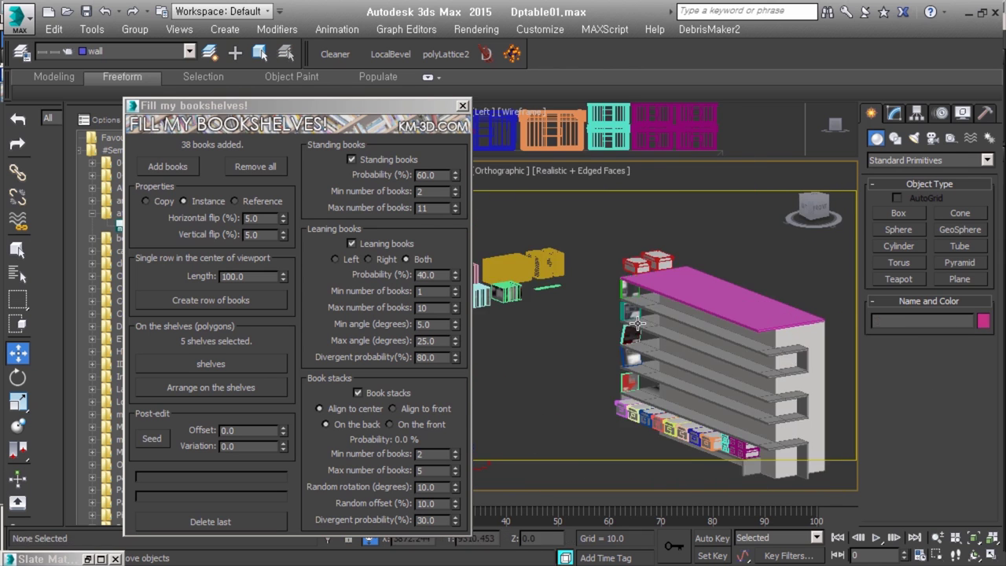
{"action": "scroll", "coordinate": [645, 321], "scroll_direction": "down", "scroll_amount": 3}
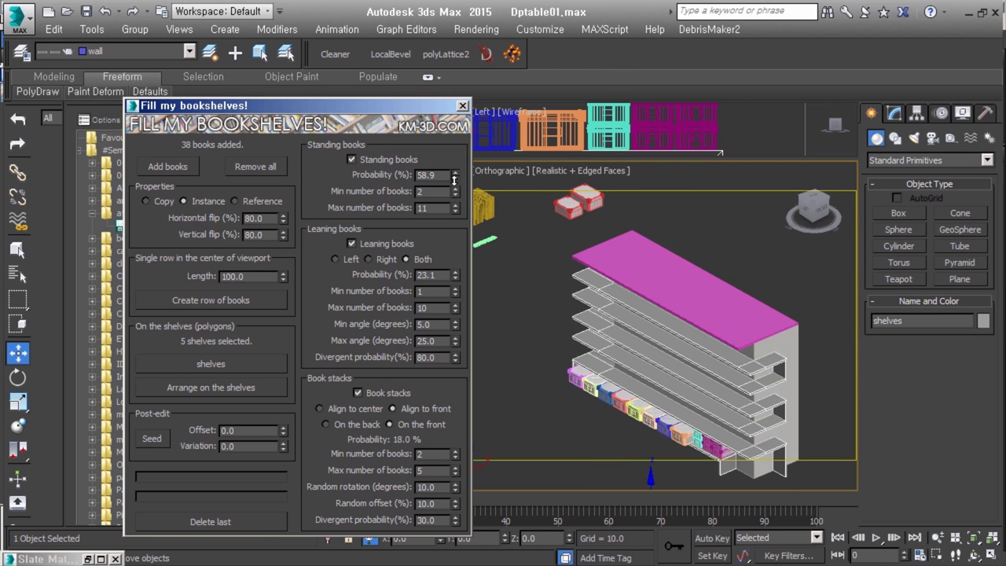
{"action": "middle_click_drag", "start_coordinate": [763, 407], "coordinate": [672, 305], "text": "alt"}
{"action": "key", "text": "ctrl+d"}
{"action": "scroll", "coordinate": [636, 240], "scroll_direction": "up", "scroll_amount": 3}
{"action": "scroll", "coordinate": [636, 240], "scroll_direction": "up", "scroll_amount": 2}
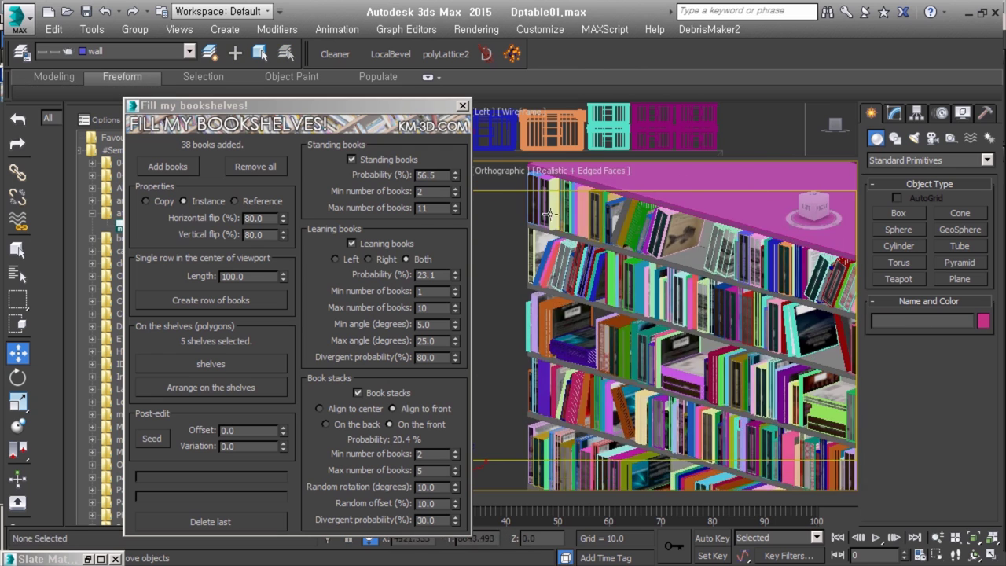
{"action": "mouse_move", "coordinate": [636, 240]}
{"action": "middle_mouse_down", "text": "alt"}
{"action": "mouse_move", "coordinate": [693, 378]}
{"action": "mouse_move", "coordinate": [729, 384]}
{"action": "middle_mouse_up", "text": "alt"}
Step: Isolate the shelves and inspect their vertices and edges
{"action": "left_click", "coordinate": [640, 356]}
{"action": "key", "text": "z"}
{"action": "middle_click_drag", "start_coordinate": [640, 355], "coordinate": [724, 345], "text": "alt"}
{"action": "scroll", "coordinate": [723, 346], "scroll_direction": "up", "scroll_amount": 3}
{"action": "key", "text": "alt+q"}
{"action": "key", "text": "1"}
{"action": "scroll", "coordinate": [719, 371], "scroll_direction": "up", "scroll_amount": 5}
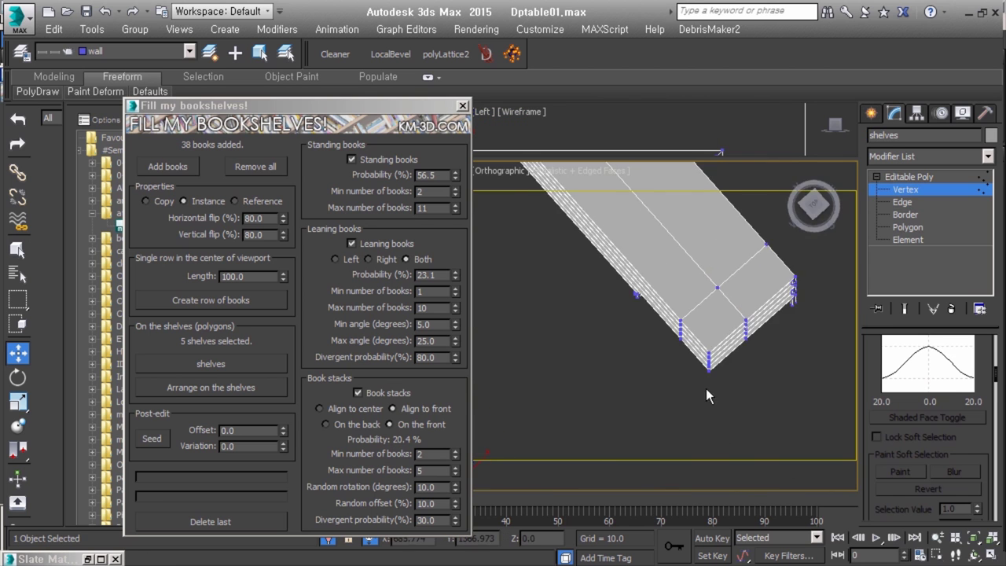
{"action": "scroll", "coordinate": [739, 371], "scroll_direction": "up", "scroll_amount": 3}
{"action": "scroll", "coordinate": [708, 366], "scroll_direction": "down", "scroll_amount": 3}
{"action": "middle_click_drag", "start_coordinate": [708, 367], "coordinate": [755, 370], "text": "alt"}
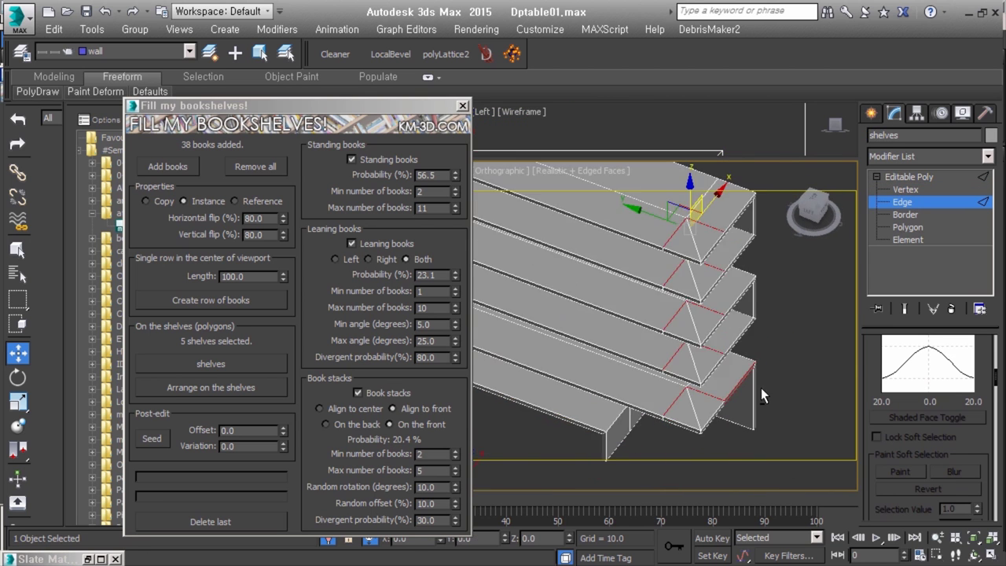
{"action": "left_click", "coordinate": [928, 354]}
{"action": "middle_click_drag", "start_coordinate": [719, 336], "coordinate": [621, 346], "text": "alt"}
Step: Open a saved bookshelf scene, dismissing the missing-files warning
{"action": "left_click", "coordinate": [19, 18]}
{"action": "left_click", "coordinate": [180, 133]}
{"action": "key", "text": "Return"}
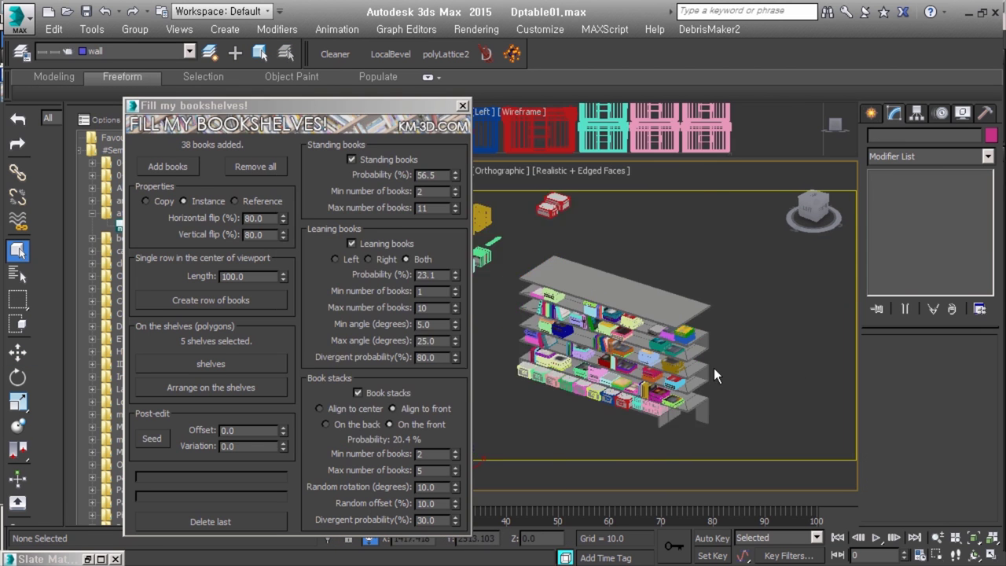
Step: Close Fill my bookshelves and open 2-detailmodeling02.max from Recent Documents
{"action": "left_click", "coordinate": [421, 106]}
{"action": "right_click", "coordinate": [973, 542]}
{"action": "key", "text": "Escape"}
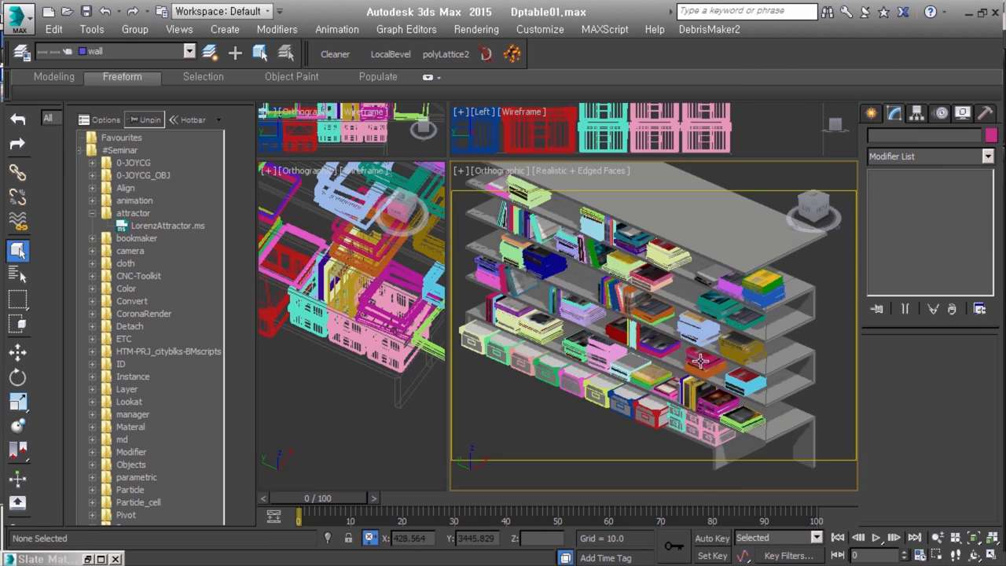
{"action": "left_click", "coordinate": [699, 258]}
{"action": "middle_click_drag", "start_coordinate": [700, 257], "coordinate": [736, 375], "text": "alt"}
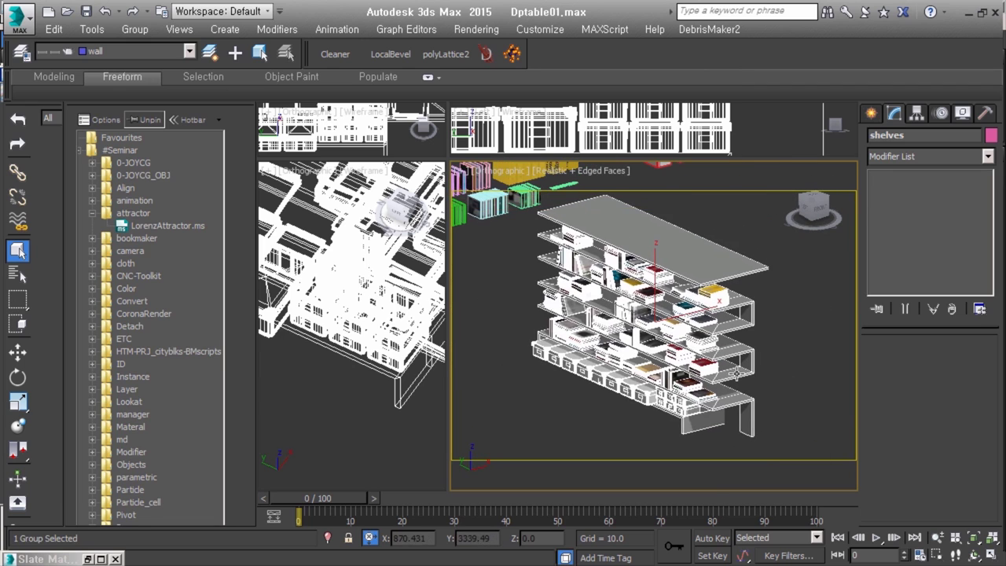
{"action": "left_click", "coordinate": [29, 32]}
{"action": "left_click", "coordinate": [241, 203]}
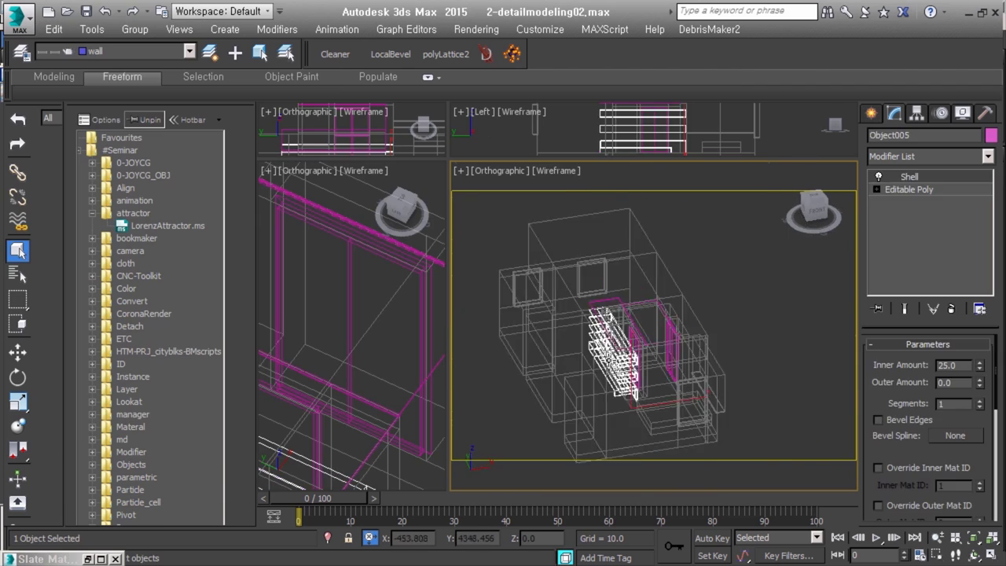
Step: Select the glass group and orbit and zoom the room view to inspect it
{"action": "left_click", "coordinate": [595, 213]}
{"action": "mouse_move", "coordinate": [594, 213]}
{"action": "middle_mouse_down", "text": "alt"}
{"action": "mouse_move", "coordinate": [676, 349]}
{"action": "mouse_move", "coordinate": [768, 384]}
{"action": "mouse_move", "coordinate": [758, 352]}
{"action": "middle_mouse_up", "text": "alt"}
{"action": "scroll", "coordinate": [761, 339], "scroll_direction": "up", "scroll_amount": 5}
{"action": "scroll", "coordinate": [754, 369], "scroll_direction": "up", "scroll_amount": 3}
{"action": "scroll", "coordinate": [746, 401], "scroll_direction": "down", "scroll_amount": 3}
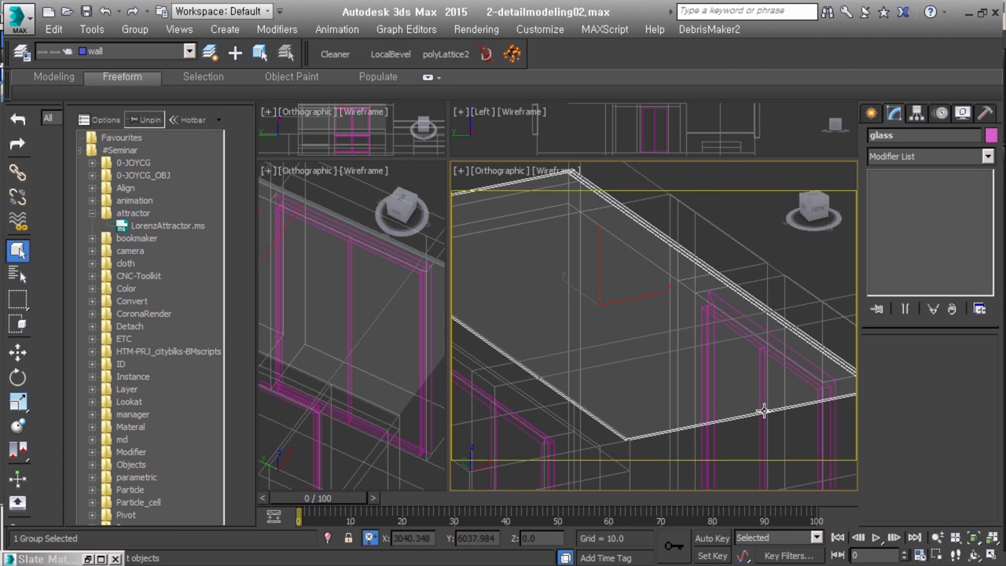
{"action": "scroll", "coordinate": [747, 397], "scroll_direction": "down", "scroll_amount": 3}
Step: Select a single glass panel, orbit around it, then clear the selection
{"action": "left_click", "coordinate": [683, 383]}
{"action": "mouse_move", "coordinate": [673, 382]}
{"action": "middle_mouse_down", "text": "alt"}
{"action": "mouse_move", "coordinate": [718, 378]}
{"action": "mouse_move", "coordinate": [729, 276]}
{"action": "mouse_move", "coordinate": [641, 327]}
{"action": "middle_mouse_up", "text": "alt"}
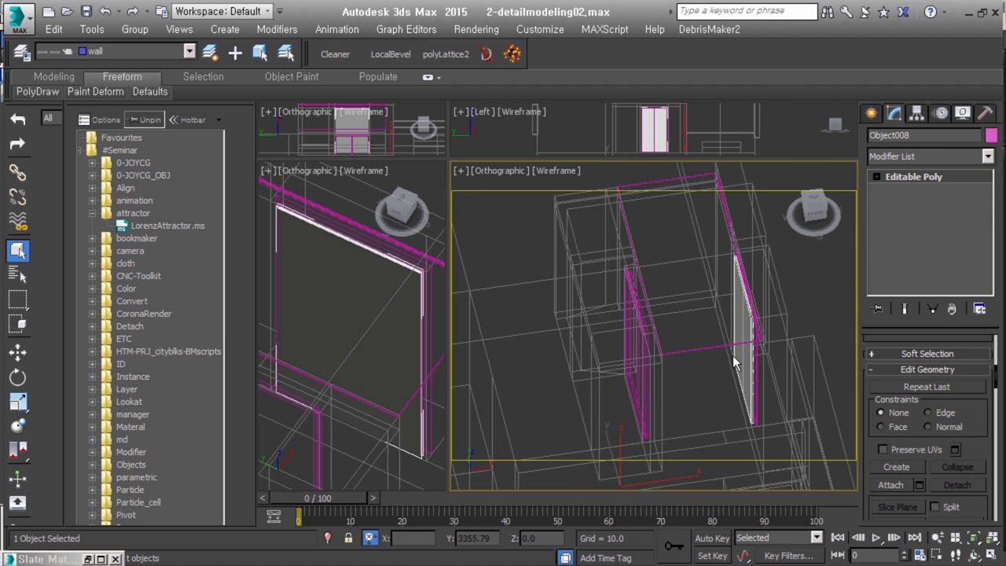
{"action": "middle_click_drag", "start_coordinate": [717, 311], "coordinate": [719, 358], "text": "alt"}
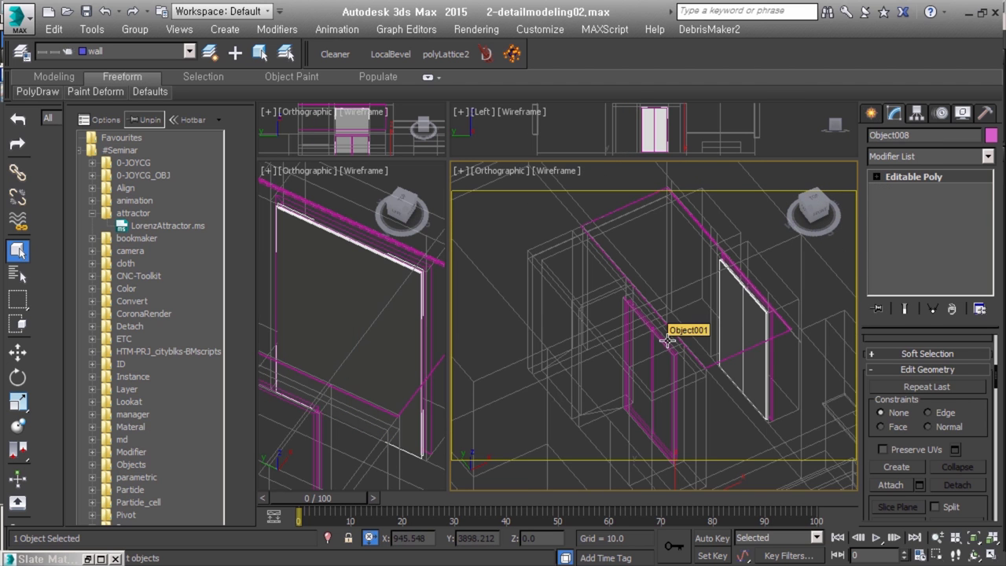
{"action": "scroll", "coordinate": [660, 314], "scroll_direction": "down", "scroll_amount": 3}
{"action": "left_click", "coordinate": [495, 425]}
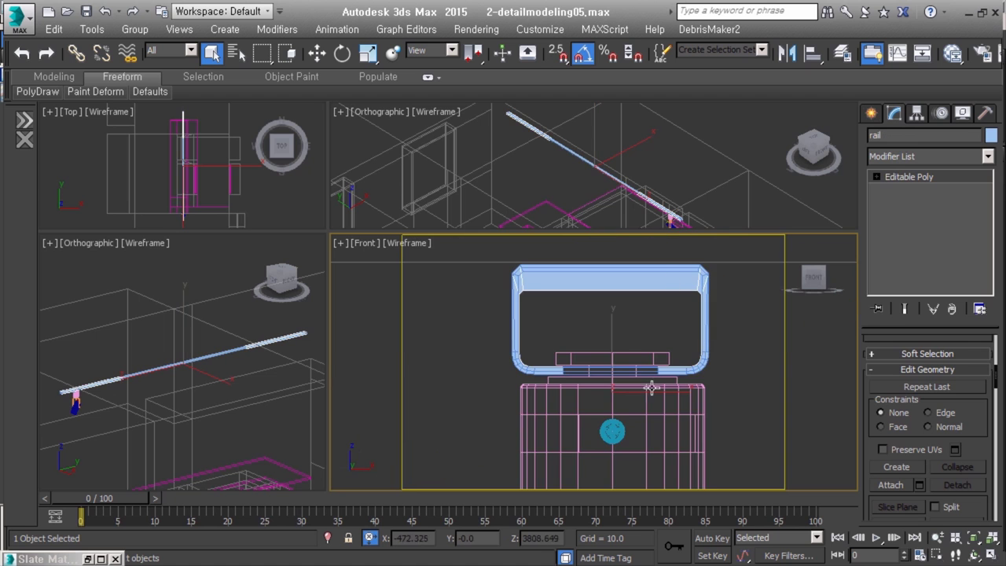
Step: Select the joyspot_light006 fixture and orbit to examine its stem and mount
{"action": "scroll", "coordinate": [673, 400], "scroll_direction": "down", "scroll_amount": 2}
{"action": "left_click", "coordinate": [674, 400]}
{"action": "mouse_move", "coordinate": [673, 400]}
{"action": "middle_mouse_down", "text": "alt"}
{"action": "mouse_move", "coordinate": [640, 380]}
{"action": "mouse_move", "coordinate": [667, 425]}
{"action": "middle_mouse_up", "text": "alt"}
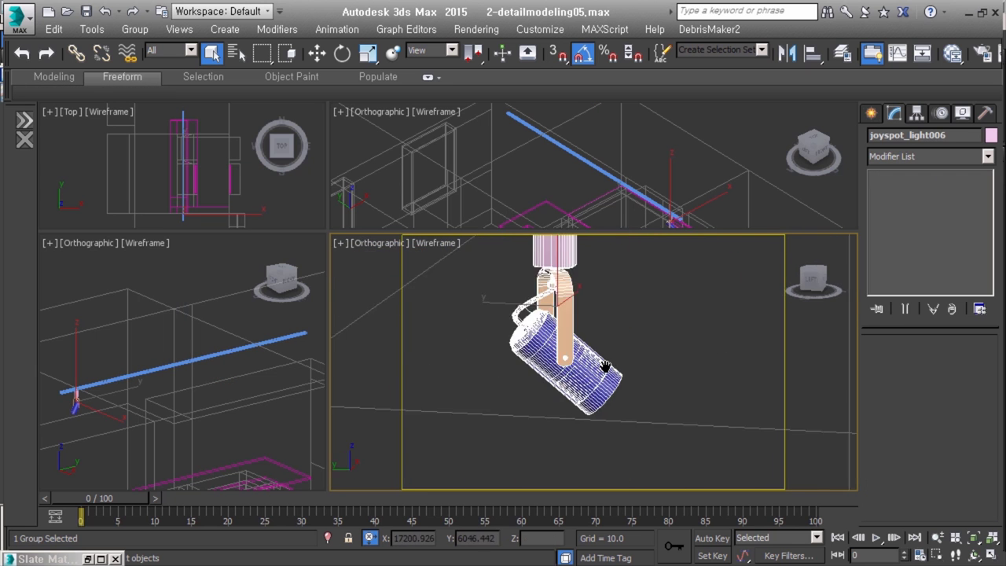
{"action": "scroll", "coordinate": [601, 388], "scroll_direction": "up", "scroll_amount": 3}
{"action": "scroll", "coordinate": [568, 343], "scroll_direction": "down", "scroll_amount": 2}
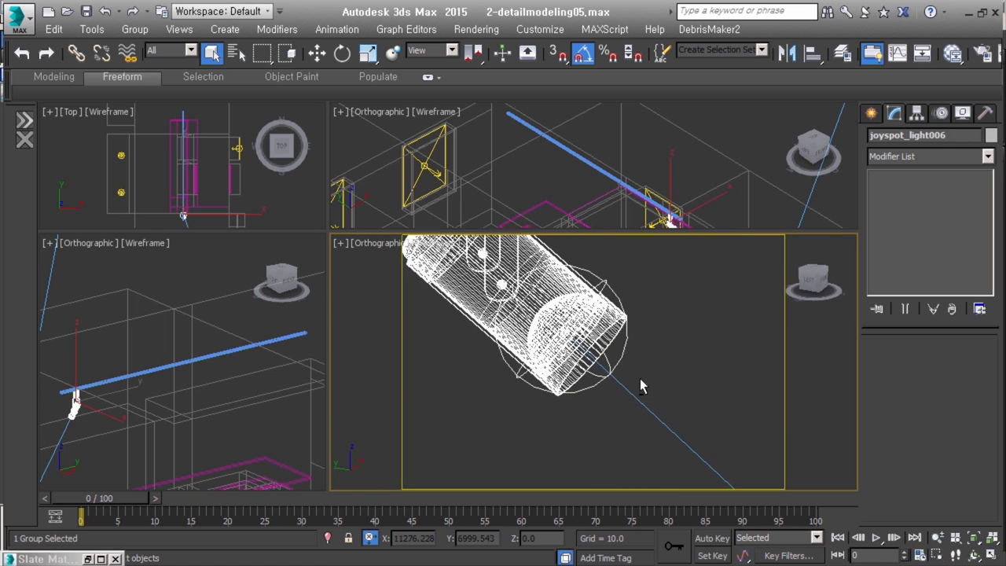
{"action": "middle_click_drag", "start_coordinate": [639, 374], "coordinate": [660, 409], "text": "alt"}
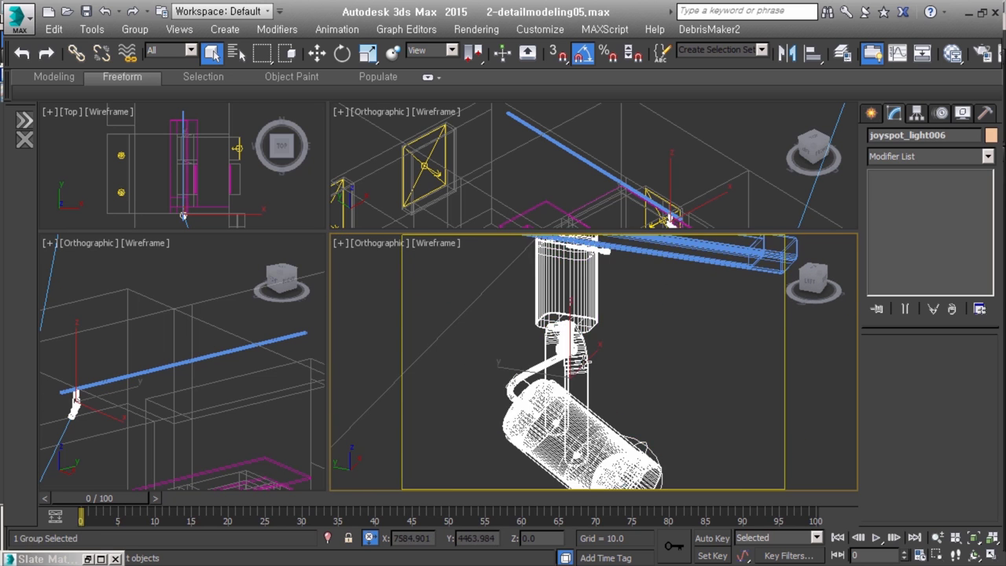
{"action": "scroll", "coordinate": [662, 359], "scroll_direction": "down", "scroll_amount": 2}
Step: Rotate the lamp head 5° about its X axis in Local reference coordinates
{"action": "left_click", "coordinate": [662, 359]}
{"action": "key", "text": "e"}
{"action": "scroll", "coordinate": [624, 331], "scroll_direction": "down", "scroll_amount": 1}
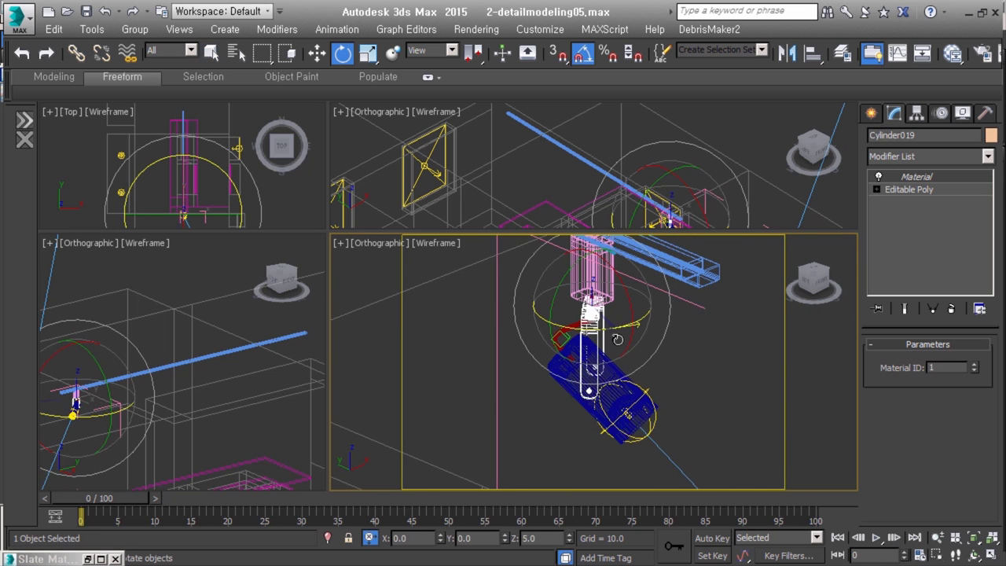
{"action": "scroll", "coordinate": [606, 339], "scroll_direction": "up", "scroll_amount": 2}
{"action": "left_click", "coordinate": [629, 338]}
{"action": "left_click", "coordinate": [432, 50]}
{"action": "left_click", "coordinate": [431, 115]}
{"action": "mouse_move", "coordinate": [639, 331]}
{"action": "left_mouse_down"}
{"action": "mouse_move", "coordinate": [650, 414]}
{"action": "mouse_move", "coordinate": [579, 314]}
{"action": "mouse_move", "coordinate": [578, 330]}
{"action": "left_mouse_up"}
Step: Reselect the whole joyspot_light006 fixture, return to Move mode and clear the selection
{"action": "scroll", "coordinate": [578, 330], "scroll_direction": "down", "scroll_amount": 2}
{"action": "scroll", "coordinate": [550, 369], "scroll_direction": "down", "scroll_amount": 2}
{"action": "left_click", "coordinate": [511, 405]}
{"action": "key", "text": "w"}
{"action": "scroll", "coordinate": [511, 403], "scroll_direction": "down", "scroll_amount": 1}
{"action": "left_click", "coordinate": [510, 403]}
Step: Start a Create > Box and fit the Top view to the whole scene
{"action": "left_click", "coordinate": [872, 112]}
{"action": "left_click", "coordinate": [898, 213]}
{"action": "scroll", "coordinate": [504, 330], "scroll_direction": "up", "scroll_amount": 3}
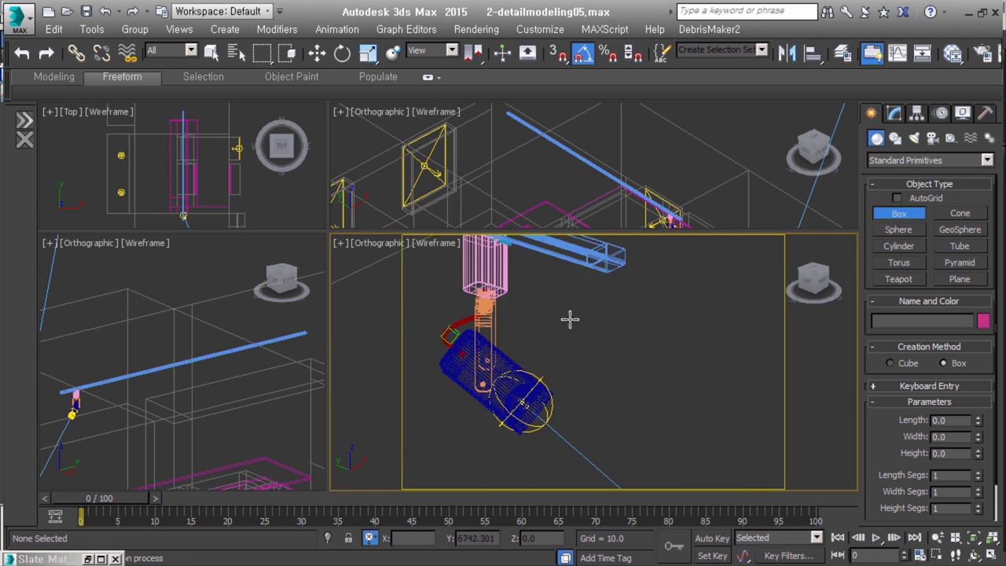
{"action": "key", "text": "t"}
{"action": "key", "text": "ctrl+shift+z"}
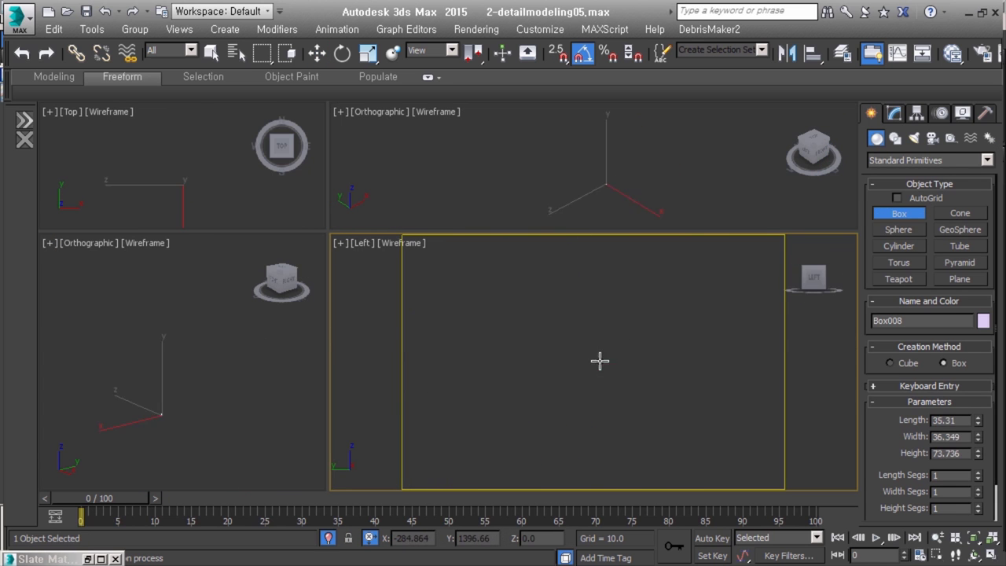
Step: Draw a flat cylinder beneath the box and centre it on Box008 with Align
{"action": "key", "text": "u"}
{"action": "left_click_drag", "start_coordinate": [596, 362], "coordinate": [610, 351]}
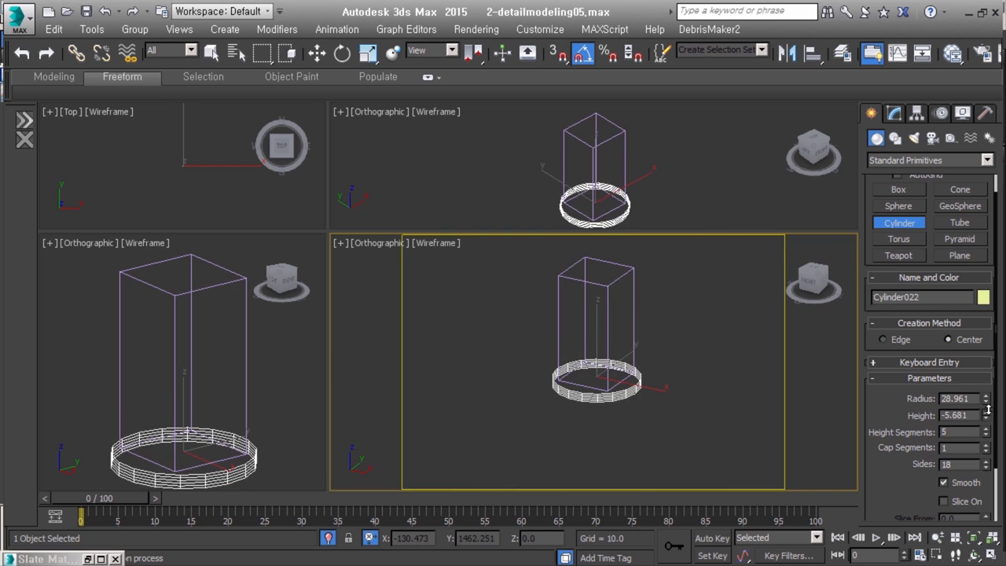
{"action": "left_click", "coordinate": [605, 378]}
{"action": "key", "text": "w"}
{"action": "key", "text": "t"}
{"action": "key", "text": "alt+a"}
{"action": "left_click", "coordinate": [523, 346]}
{"action": "left_click", "coordinate": [505, 355]}
Step: Draw a bracket rectangle in the Front view and centre it on the box in X
{"action": "key", "text": "f"}
{"action": "left_click", "coordinate": [895, 137]}
{"action": "left_click", "coordinate": [960, 226]}
{"action": "left_click_drag", "start_coordinate": [590, 325], "coordinate": [643, 412]}
{"action": "left_click", "coordinate": [908, 399]}
{"action": "left_click", "coordinate": [657, 315]}
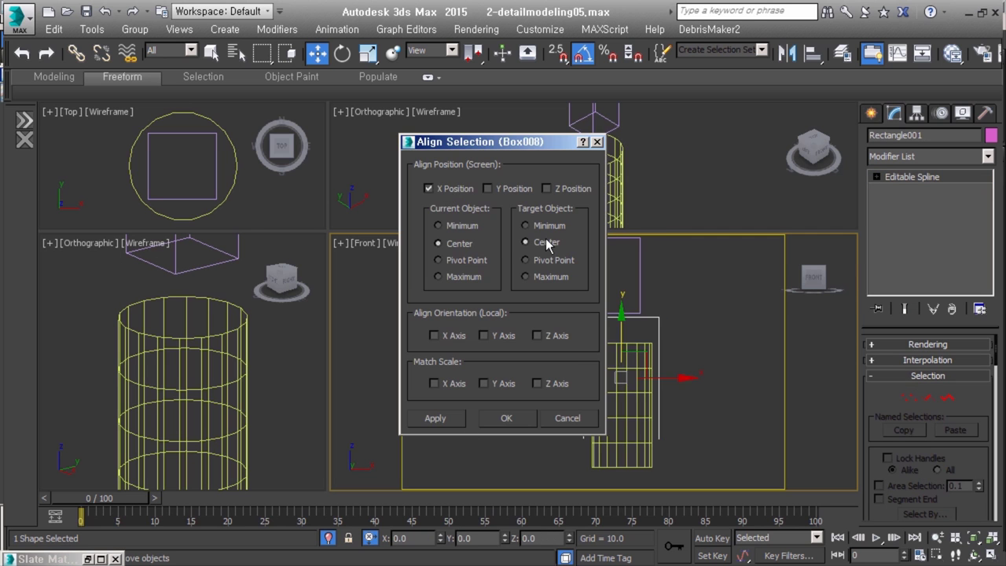
{"action": "left_click", "coordinate": [506, 418]}
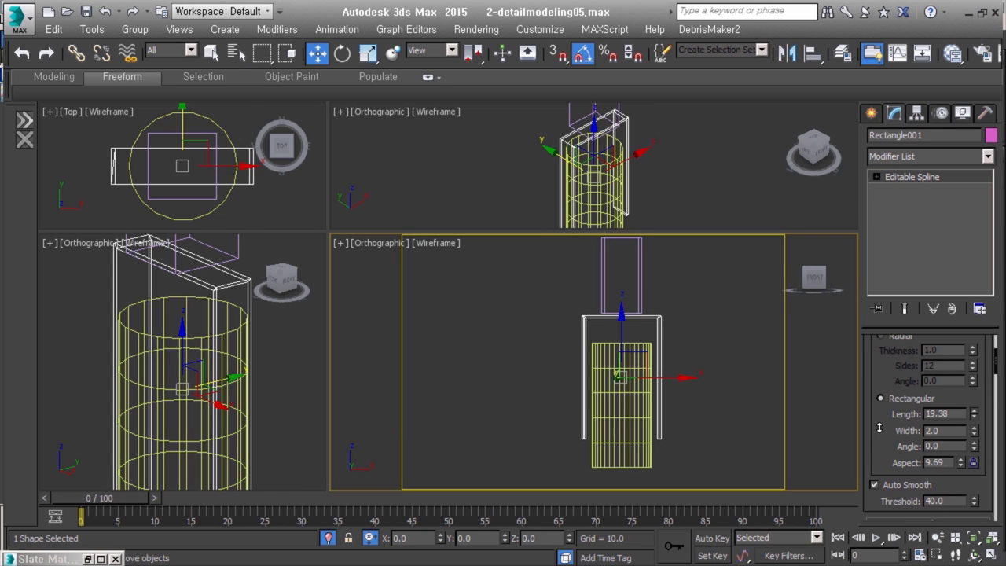
Step: Convert the rounded rectangle into the arch bracket and select the lamp cylinder for rotation
{"action": "right_click", "coordinate": [663, 310]}
{"action": "left_click", "coordinate": [656, 409]}
{"action": "left_click", "coordinate": [635, 370]}
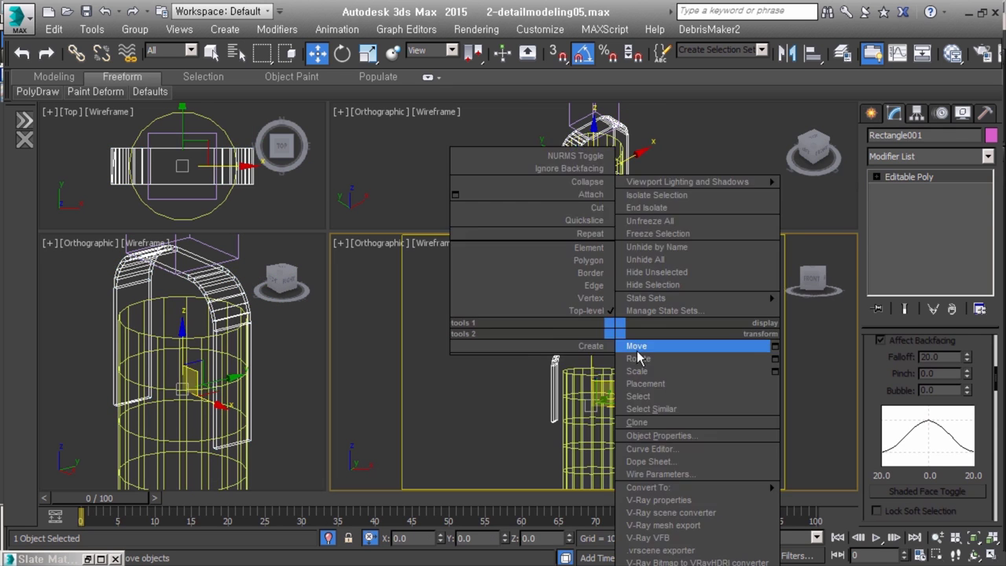
{"action": "key", "text": "e"}
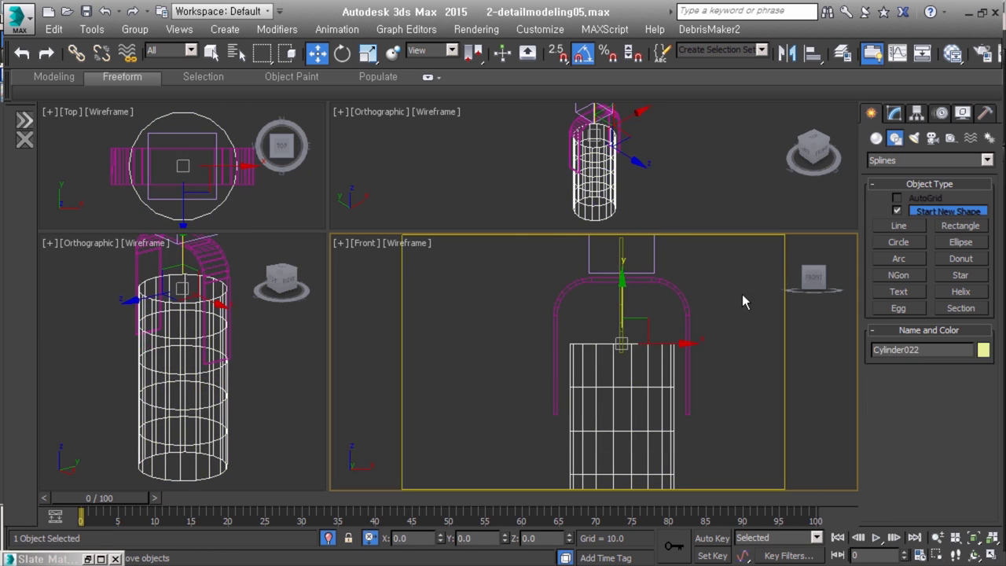
Step: Centre the Line rod on the box with Align
{"action": "left_click", "coordinate": [645, 435]}
{"action": "key", "text": "alt+a"}
{"action": "left_click", "coordinate": [597, 188]}
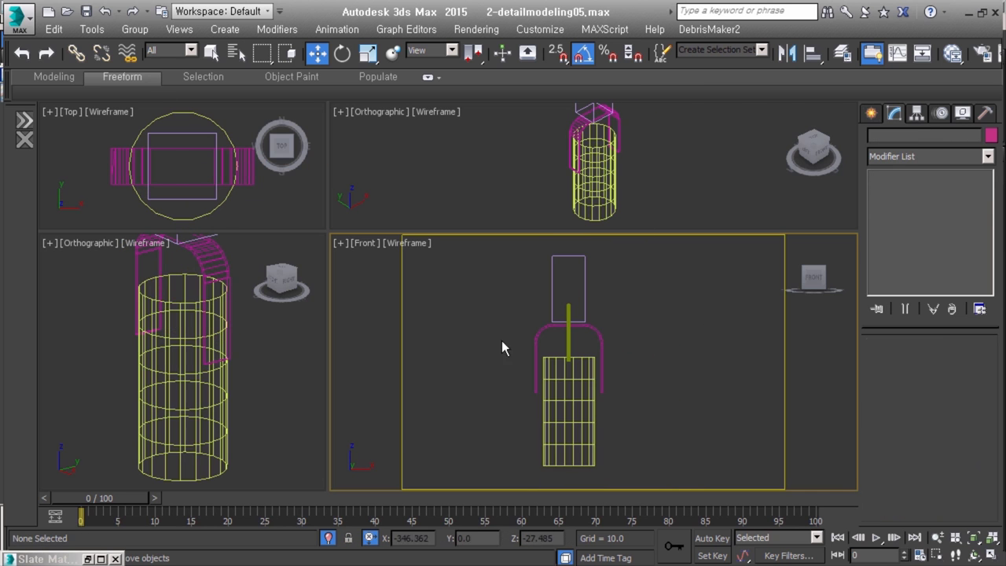
Step: Link the lamp cylinder to the box above it, then select the rod
{"action": "left_click_drag", "start_coordinate": [588, 402], "coordinate": [584, 265]}
{"action": "left_click", "coordinate": [592, 303]}
{"action": "key", "text": "w"}
{"action": "left_click", "coordinate": [593, 328]}
{"action": "right_click", "coordinate": [593, 329]}
{"action": "left_click", "coordinate": [647, 324]}
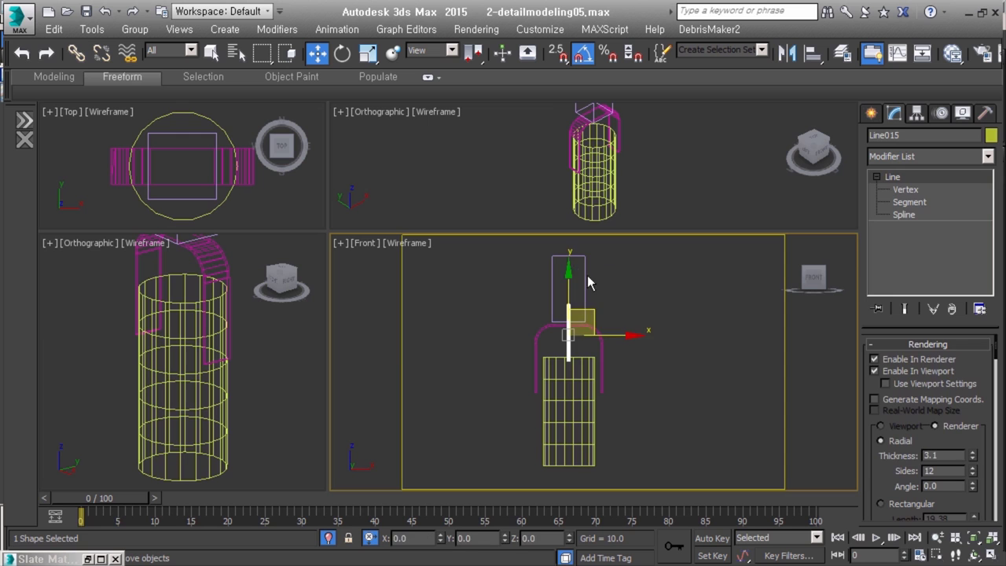
Step: Add Linked XForm and Edit Spline modifiers to the rod, with Cylinder022 as control object
{"action": "left_click", "coordinate": [928, 156]}
{"action": "left_click", "coordinate": [938, 380]}
{"action": "left_click", "coordinate": [927, 156]}
{"action": "left_click", "coordinate": [911, 210]}
{"action": "left_click", "coordinate": [940, 156]}
{"action": "left_click", "coordinate": [943, 176]}
{"action": "left_click", "coordinate": [926, 402]}
{"action": "left_click", "coordinate": [631, 414]}
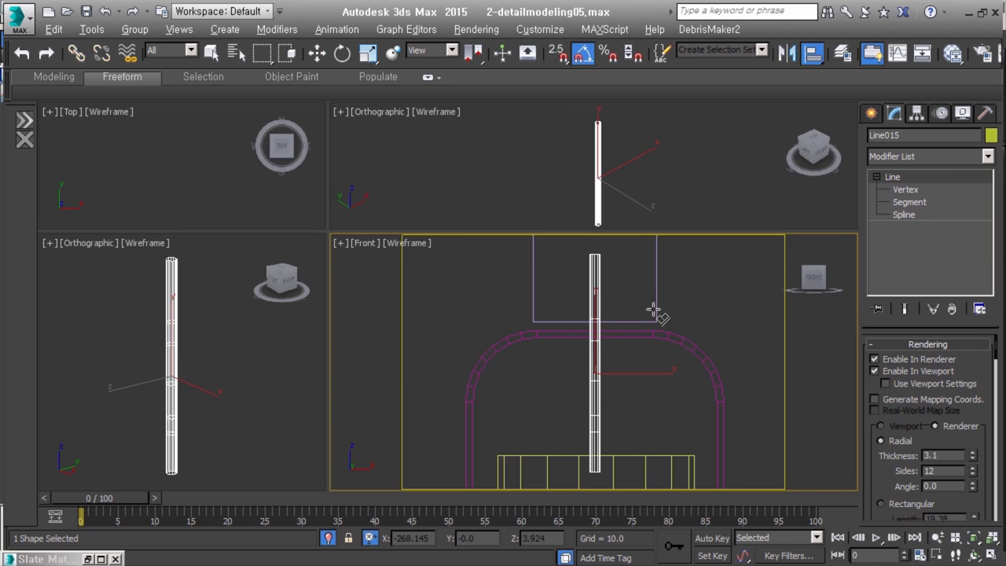
Step: Stack two more Linked XForm and Edit Spline modifier pairs on the rod
{"action": "left_click", "coordinate": [987, 155]}
{"action": "left_click", "coordinate": [928, 169]}
{"action": "left_click", "coordinate": [987, 156]}
{"action": "left_click", "coordinate": [924, 183]}
{"action": "left_click", "coordinate": [987, 155]}
{"action": "left_click", "coordinate": [928, 168]}
{"action": "left_click", "coordinate": [988, 155]}
{"action": "left_click", "coordinate": [923, 183]}
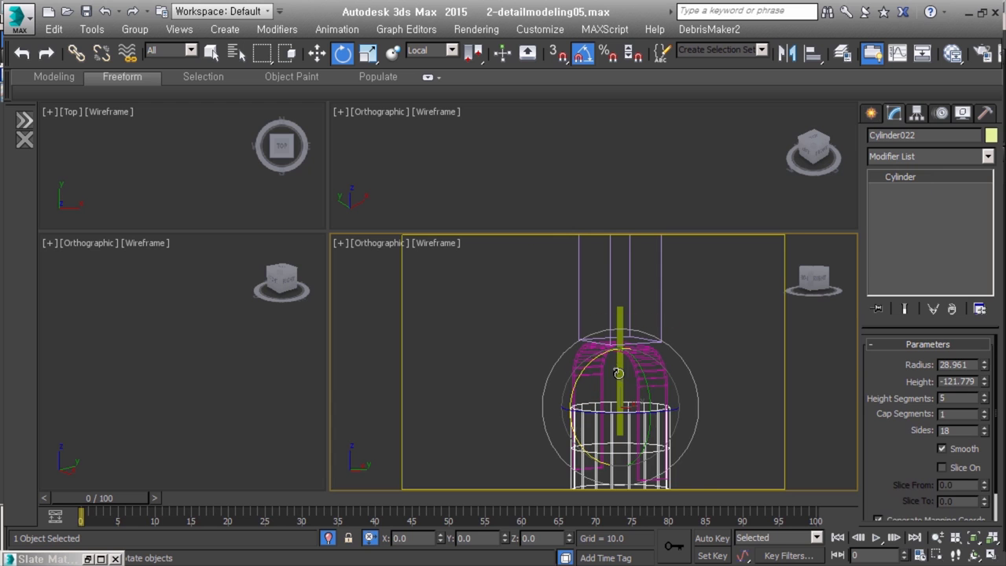
Step: Create a Dummy helper aligned to the lamp and add a Linked XForm modifier
{"action": "left_click", "coordinate": [871, 113]}
{"action": "left_click", "coordinate": [899, 213]}
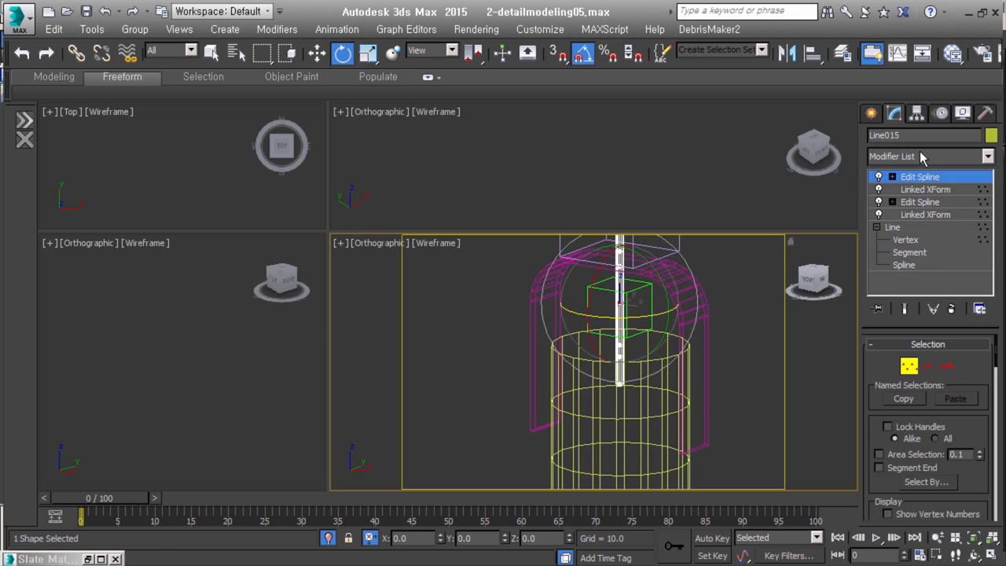
{"action": "left_click", "coordinate": [924, 157]}
{"action": "left_click", "coordinate": [927, 273]}
Step: Tilt the lamp cylinder 25 degrees, then select the arch bracket and all lamp parts
{"action": "left_click", "coordinate": [651, 354]}
{"action": "key", "text": "e"}
{"action": "left_click_drag", "start_coordinate": [651, 354], "coordinate": [667, 354]}
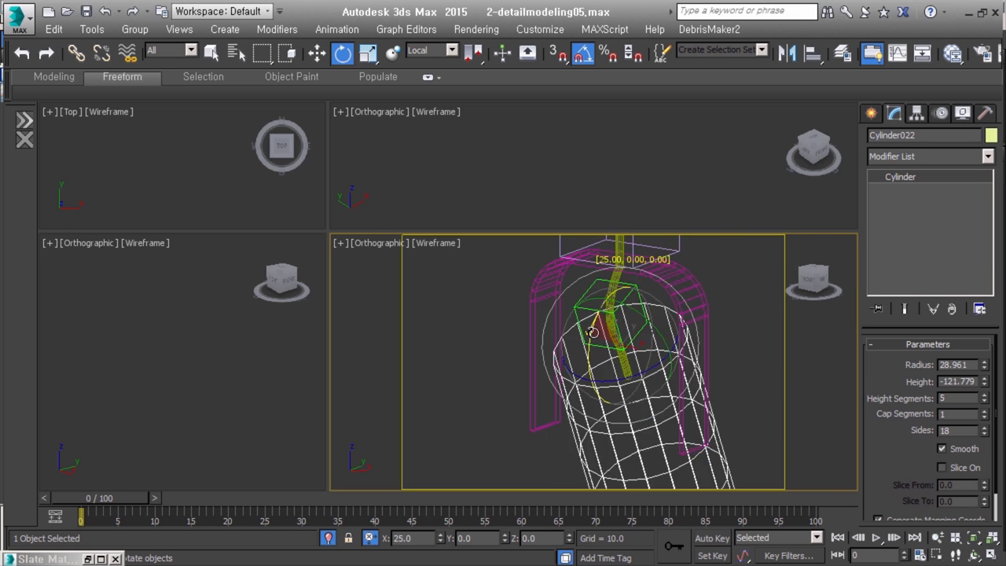
{"action": "mouse_move", "coordinate": [667, 354]}
{"action": "middle_mouse_down", "text": "alt"}
{"action": "mouse_move", "coordinate": [628, 338]}
{"action": "mouse_move", "coordinate": [680, 461]}
{"action": "middle_mouse_up", "text": "alt"}
{"action": "left_click", "coordinate": [628, 336]}
{"action": "key", "text": "ctrl+a"}
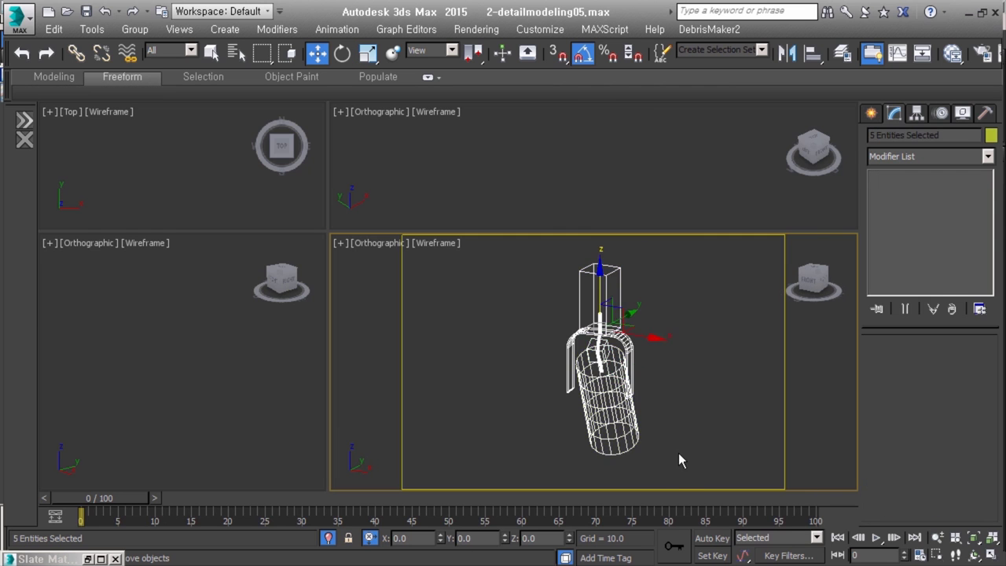
Step: Exit isolation and inspect the existing track light group and its IES source
{"action": "key", "text": "alt+q"}
{"action": "left_click", "coordinate": [639, 380]}
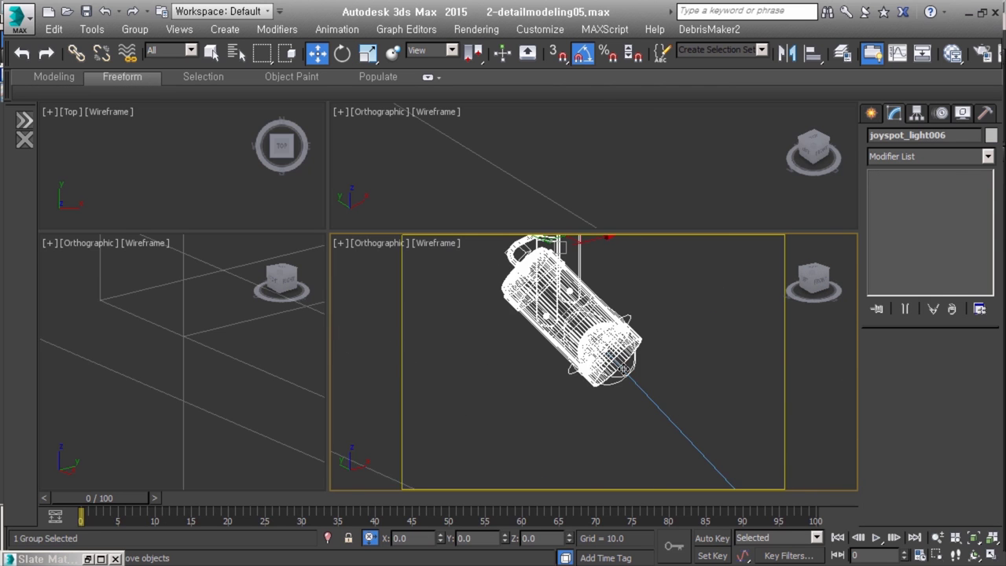
{"action": "middle_click_drag", "start_coordinate": [609, 342], "coordinate": [518, 330], "text": "alt"}
{"action": "left_click", "coordinate": [512, 366]}
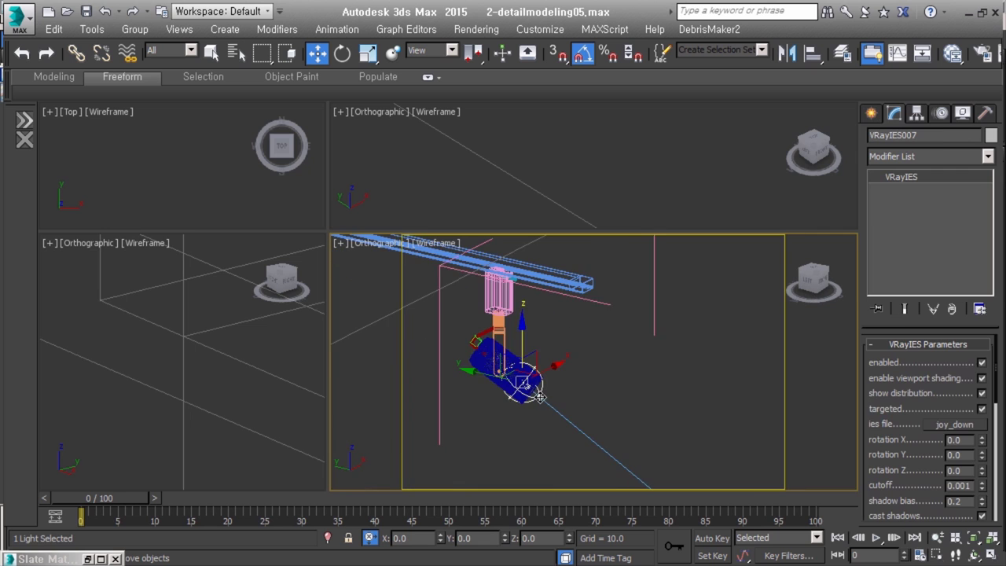
{"action": "middle_click_drag", "start_coordinate": [511, 365], "coordinate": [600, 397], "text": "alt"}
{"action": "left_click", "coordinate": [642, 393]}
Step: Draw a VRayLight plane near the lamp and align it to VRayIES007
{"action": "left_click", "coordinate": [872, 114]}
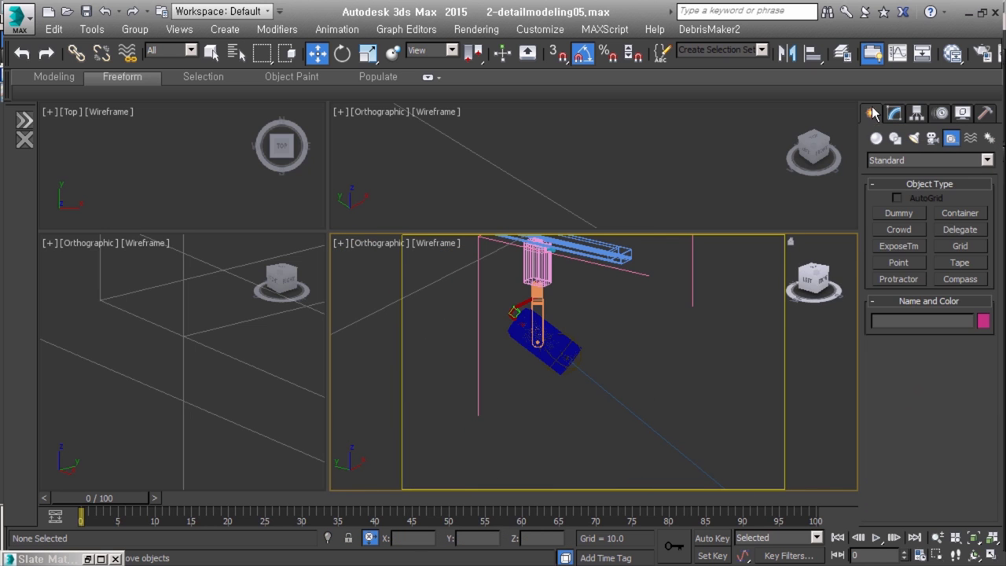
{"action": "left_click", "coordinate": [899, 213]}
{"action": "middle_click_drag", "start_coordinate": [637, 386], "coordinate": [597, 369], "text": "alt"}
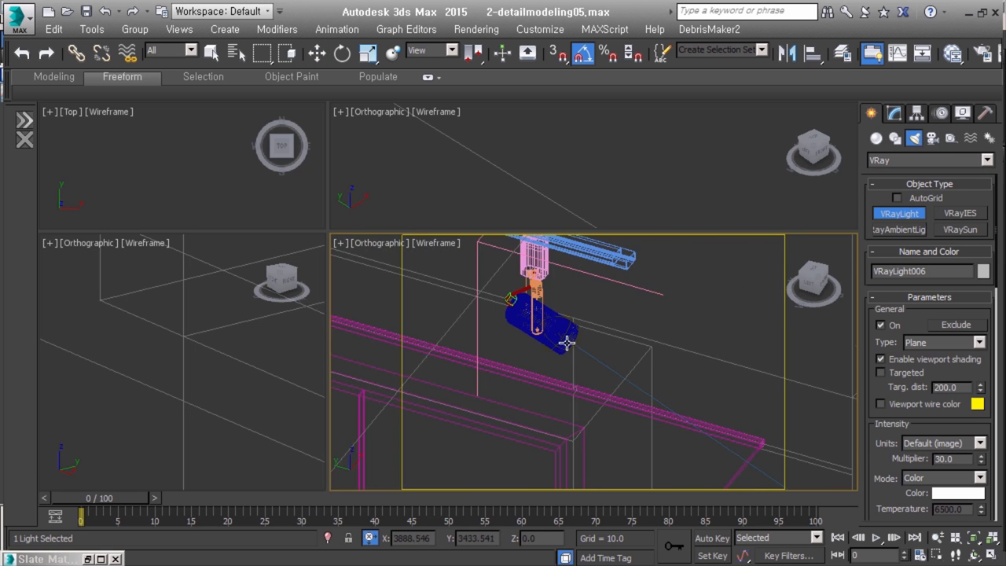
{"action": "left_click_drag", "start_coordinate": [569, 323], "coordinate": [577, 353]}
{"action": "scroll", "coordinate": [576, 353], "scroll_direction": "down", "scroll_amount": 5}
{"action": "left_click", "coordinate": [571, 351]}
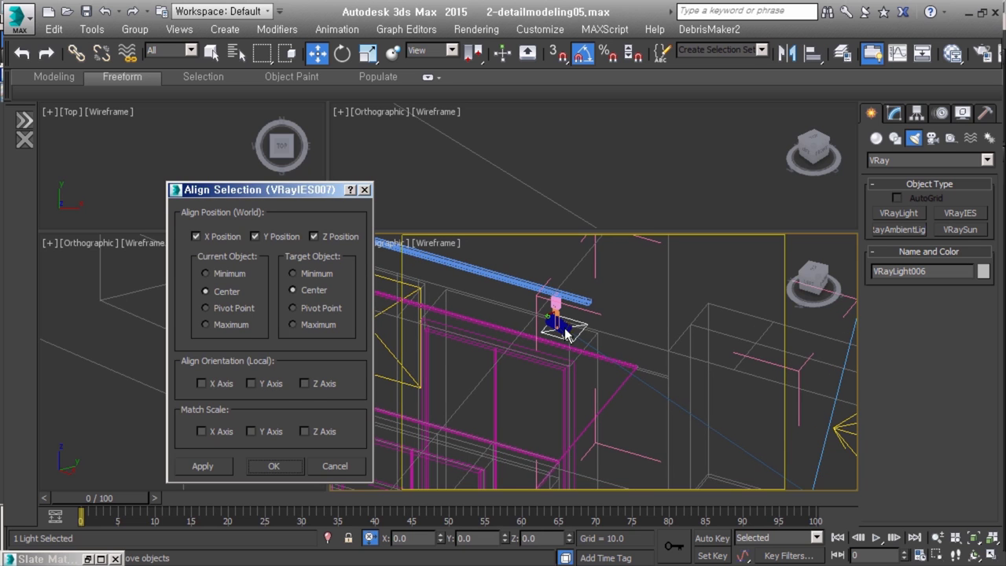
{"action": "left_click", "coordinate": [289, 470]}
{"action": "key", "text": "z"}
Step: Give the plane light Multiplier 1500 and Temperature 4800, and link it to the lamp body
{"action": "left_click", "coordinate": [894, 112]}
{"action": "scroll", "coordinate": [958, 434], "scroll_direction": "down", "scroll_amount": 1}
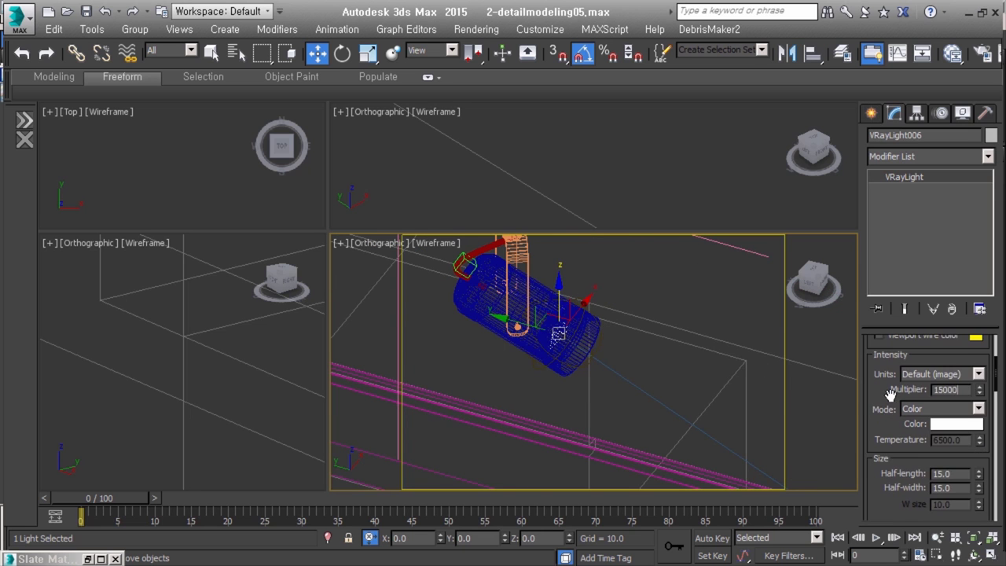
{"action": "middle_click_drag", "start_coordinate": [580, 344], "coordinate": [580, 359], "text": "alt"}
{"action": "scroll", "coordinate": [320, 247], "scroll_direction": "up", "scroll_amount": 3}
{"action": "left_click", "coordinate": [77, 52]}
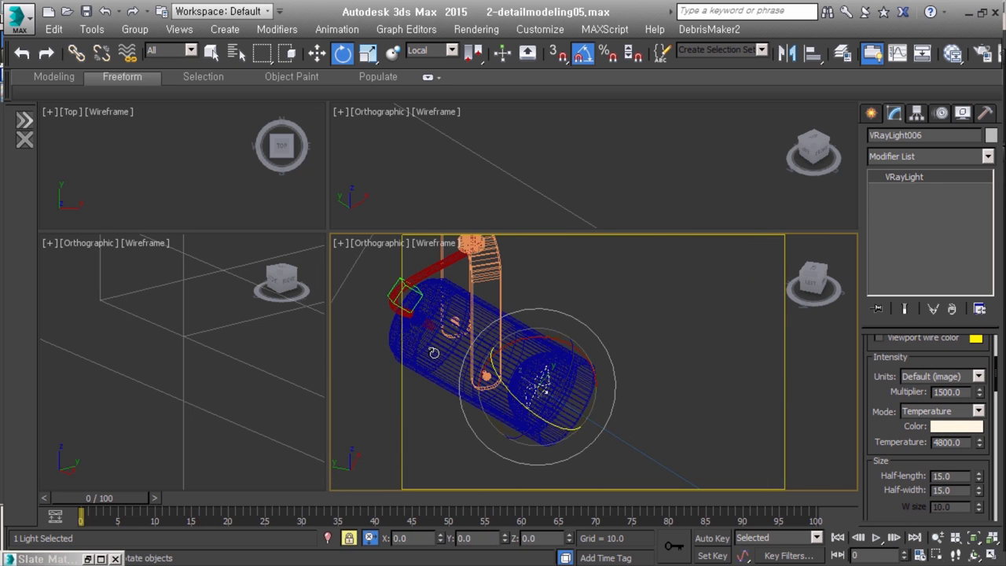
{"action": "left_click", "coordinate": [452, 340]}
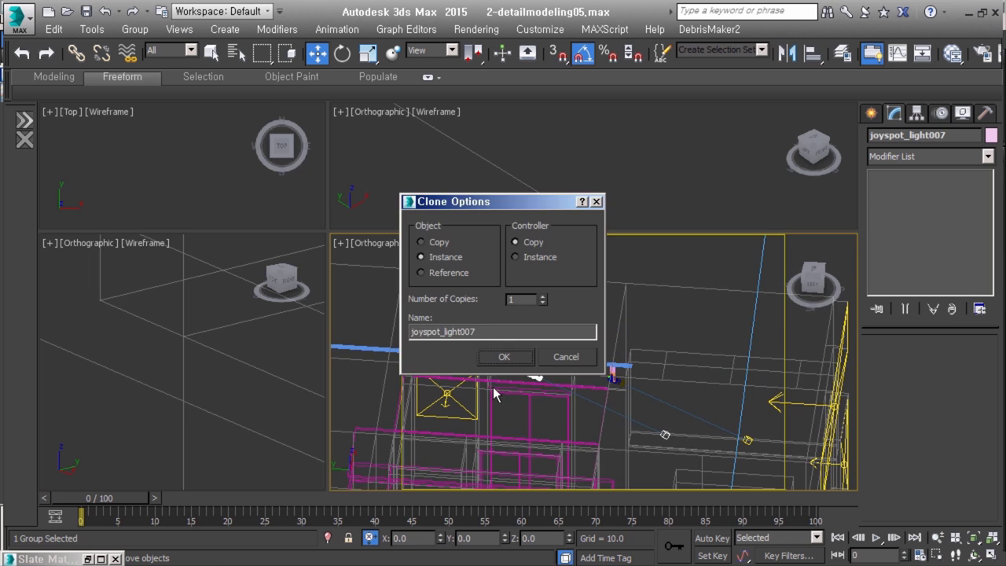
Step: Frame the copied light fixture, switch to the camera view and select the bed base
{"action": "key", "text": "z"}
{"action": "scroll", "coordinate": [598, 348], "scroll_direction": "down", "scroll_amount": 5}
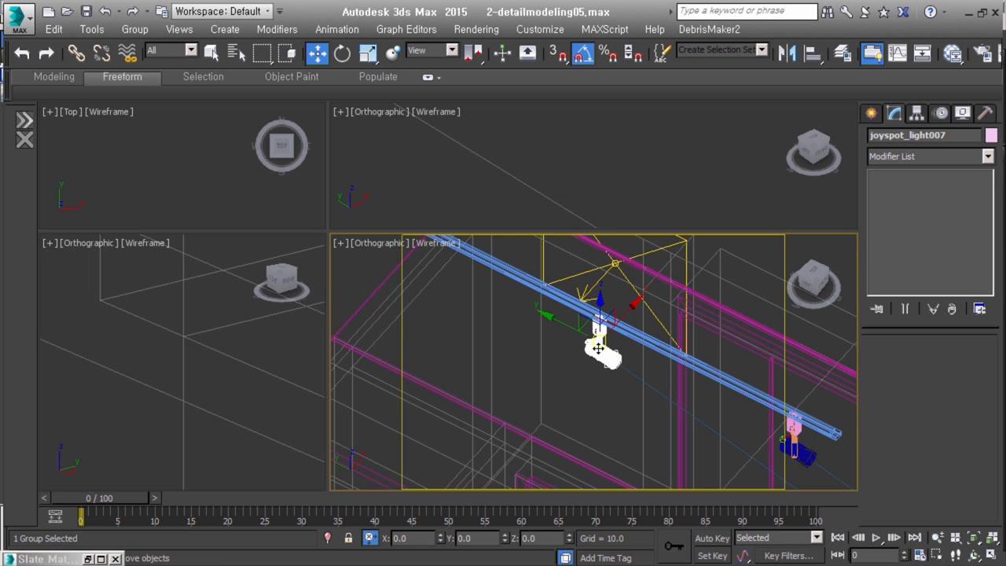
{"action": "middle_click_drag", "start_coordinate": [600, 346], "coordinate": [694, 324], "text": "alt"}
{"action": "key", "text": "c"}
{"action": "left_click", "coordinate": [674, 450]}
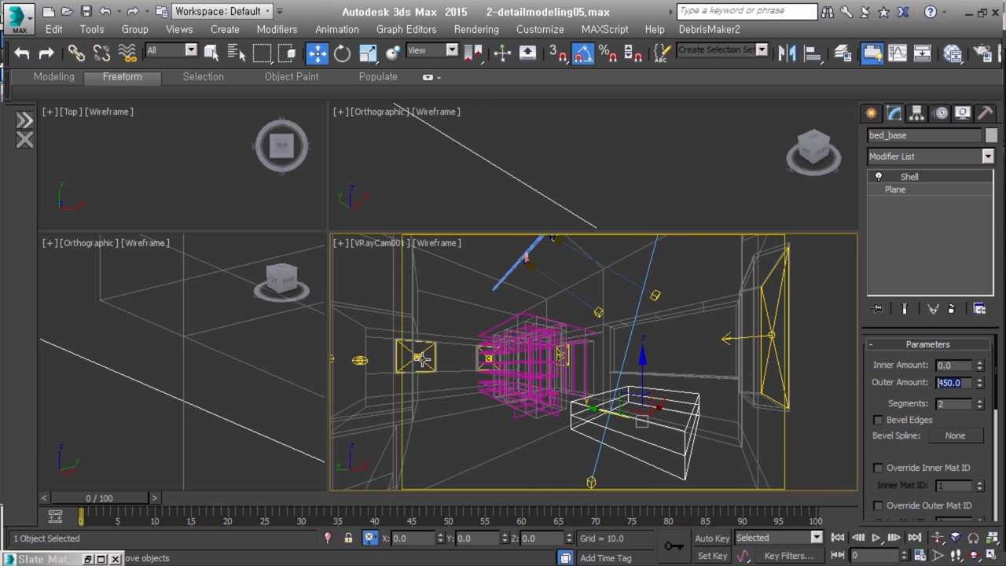
Step: Open the base01.max scene from the bed folder
{"action": "key", "text": "ctrl+o"}
{"action": "double_click", "coordinate": [101, 319]}
{"action": "double_click", "coordinate": [215, 130]}
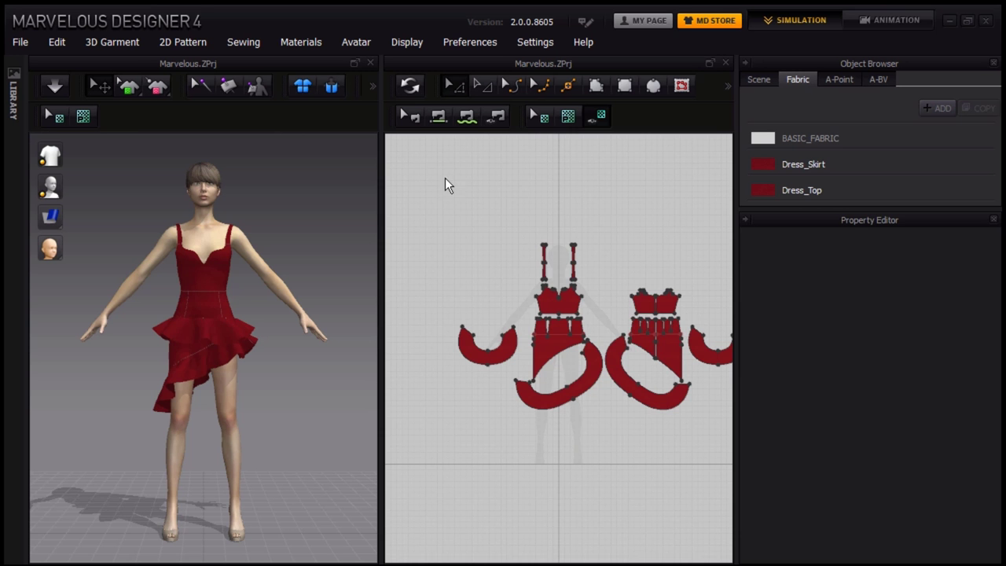
Step: Open the bed_base.zpac garment with its pose and size, then remove the avatar
{"action": "left_click", "coordinate": [20, 41]}
{"action": "mouse_move", "coordinate": [35, 107]}
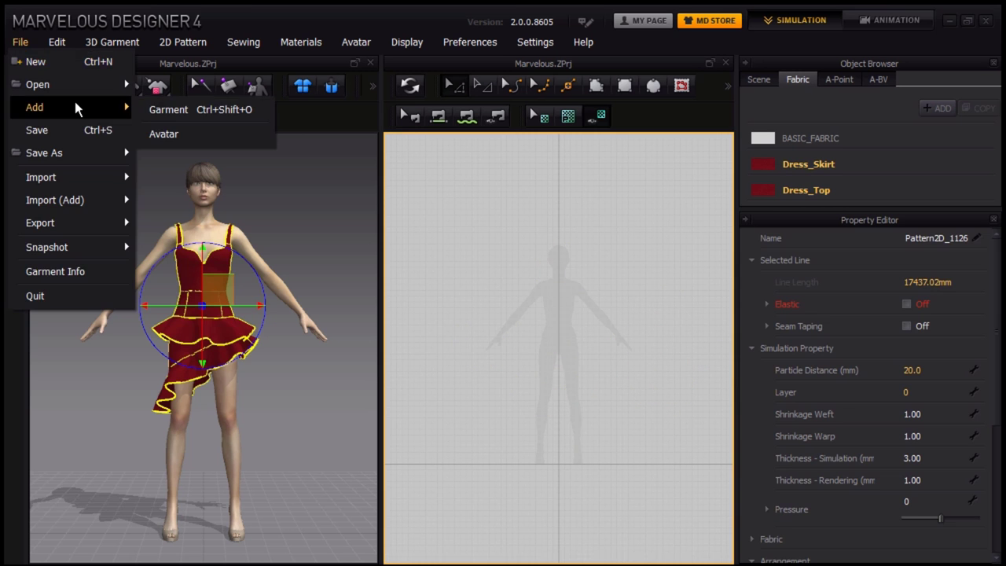
{"action": "left_click", "coordinate": [203, 86]}
{"action": "double_click", "coordinate": [259, 112]}
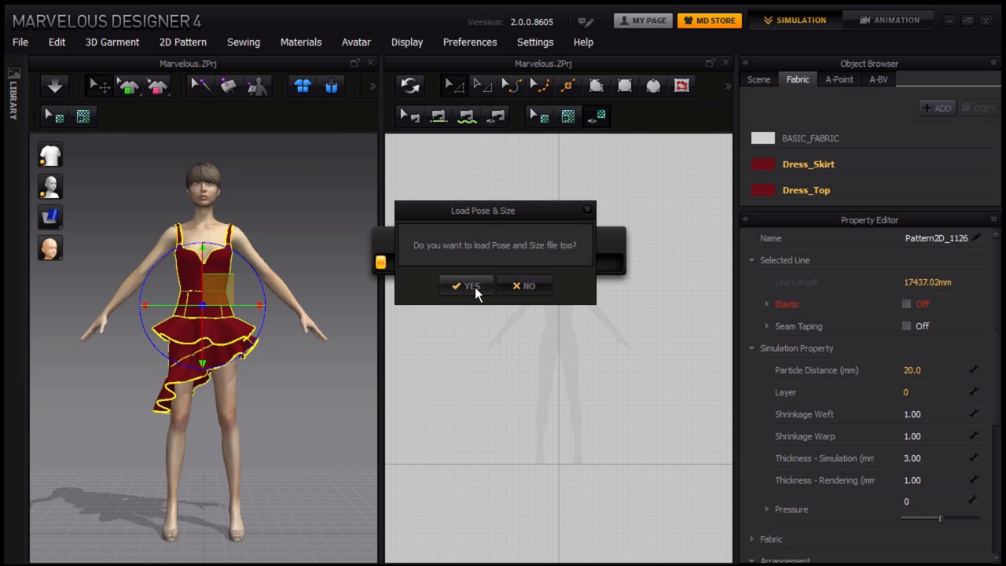
{"action": "left_click", "coordinate": [464, 287]}
{"action": "key", "text": "Return"}
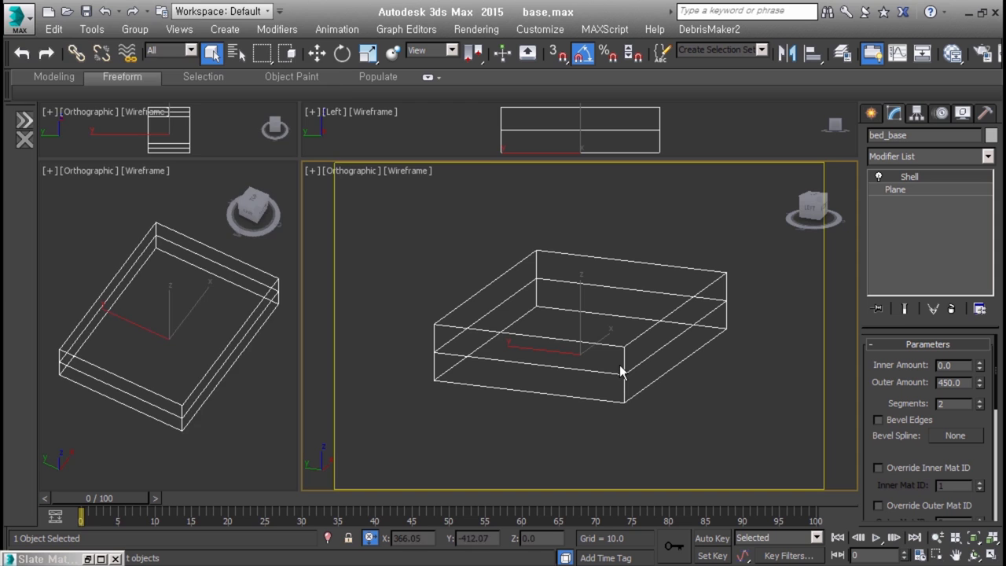
Step: Reopen the recent scene, select the bed, and close the bedroom reference photo
{"action": "left_click", "coordinate": [17, 17]}
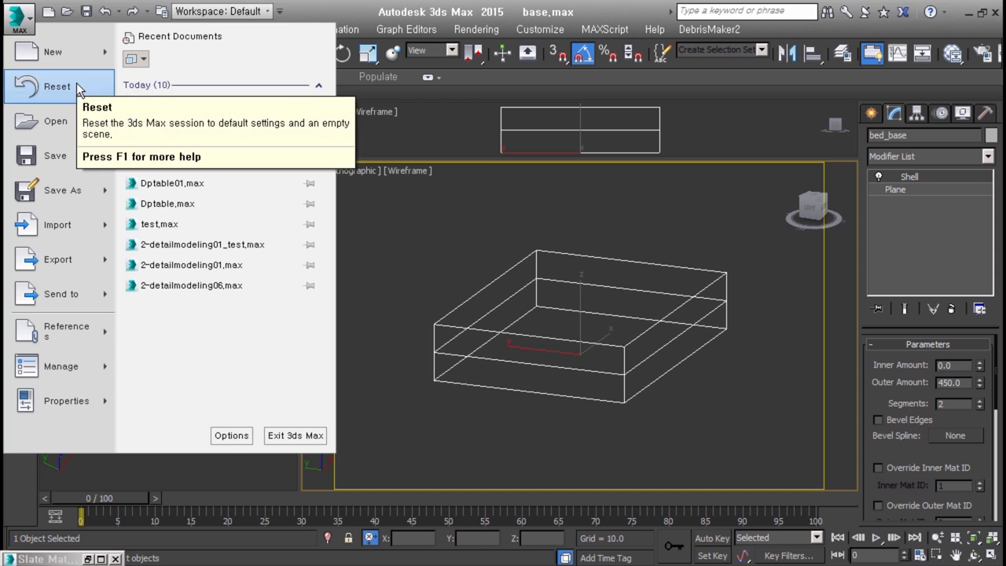
{"action": "left_click", "coordinate": [180, 101]}
{"action": "left_click", "coordinate": [494, 314]}
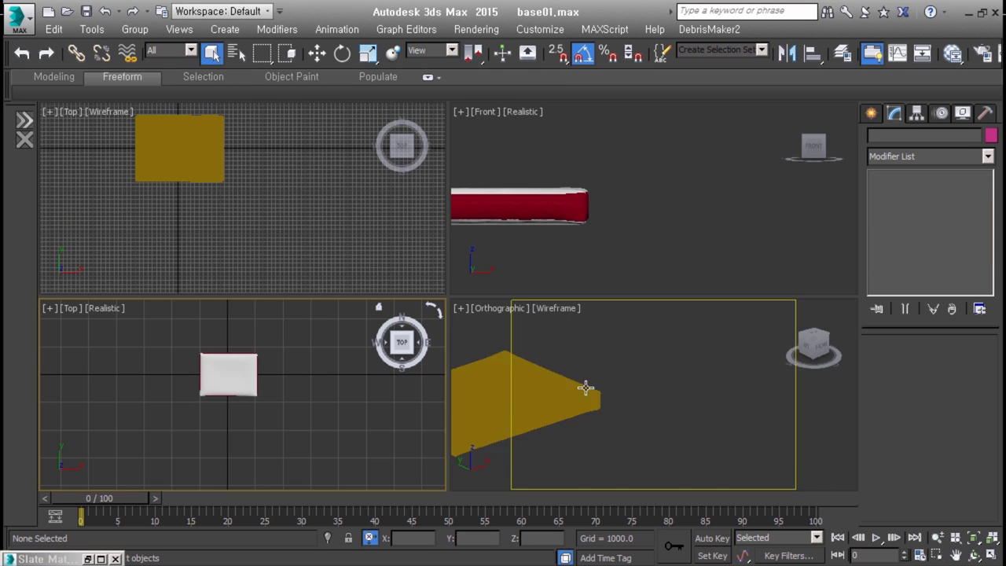
{"action": "left_click", "coordinate": [671, 395]}
{"action": "scroll", "coordinate": [586, 406], "scroll_direction": "up", "scroll_amount": 3}
{"action": "key", "text": "alt+Tab"}
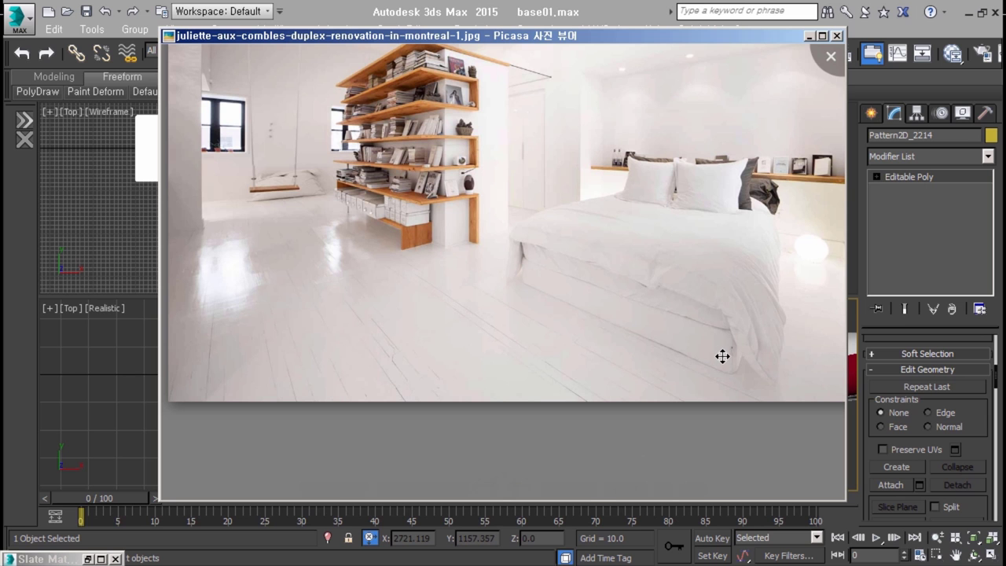
{"action": "key", "text": "alt+Tab"}
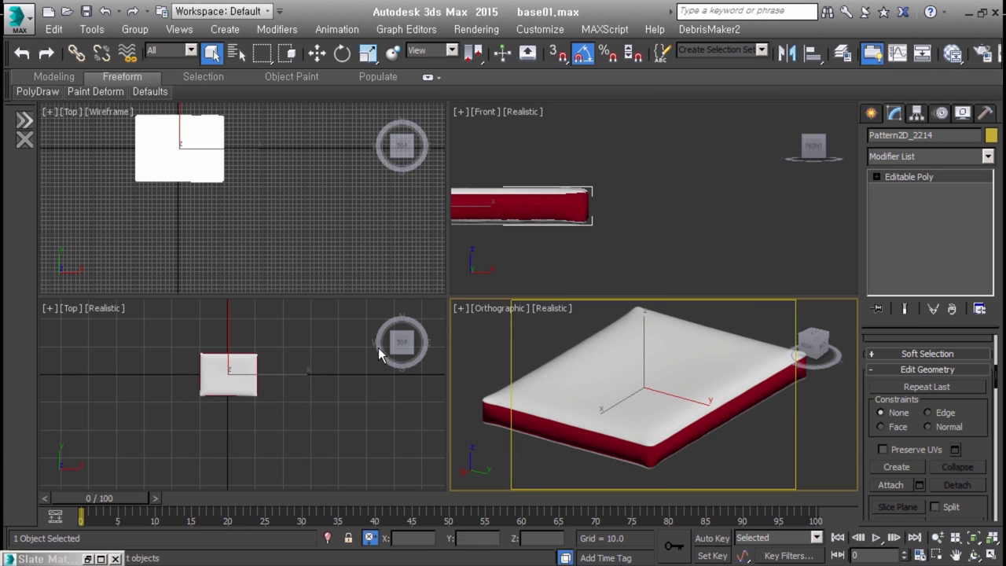
Step: Export the bed model as an OBJ file into the bed folder
{"action": "left_click", "coordinate": [19, 18]}
{"action": "left_click", "coordinate": [59, 257]}
{"action": "left_click", "coordinate": [460, 486]}
{"action": "left_click", "coordinate": [236, 460]}
{"action": "left_click", "coordinate": [535, 31]}
{"action": "left_click", "coordinate": [283, 60]}
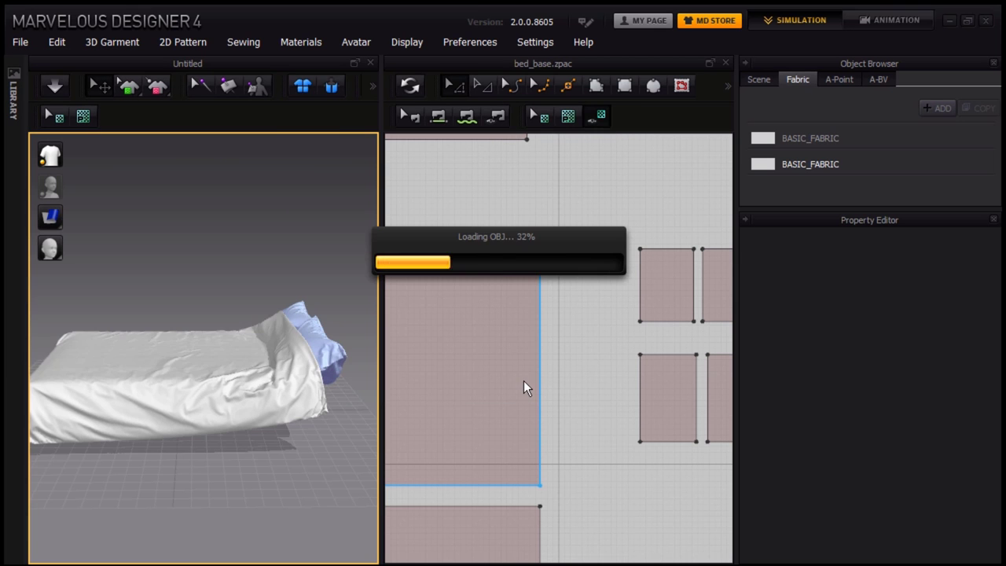
Step: Delete the old bed cover and import base.obj as the avatar
{"action": "key", "text": "Delete"}
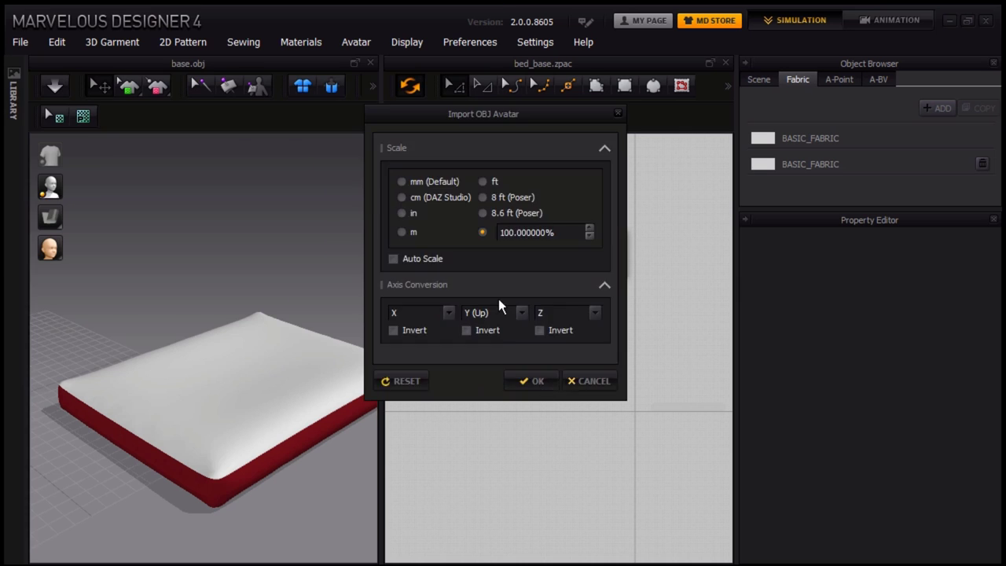
{"action": "left_click", "coordinate": [542, 384]}
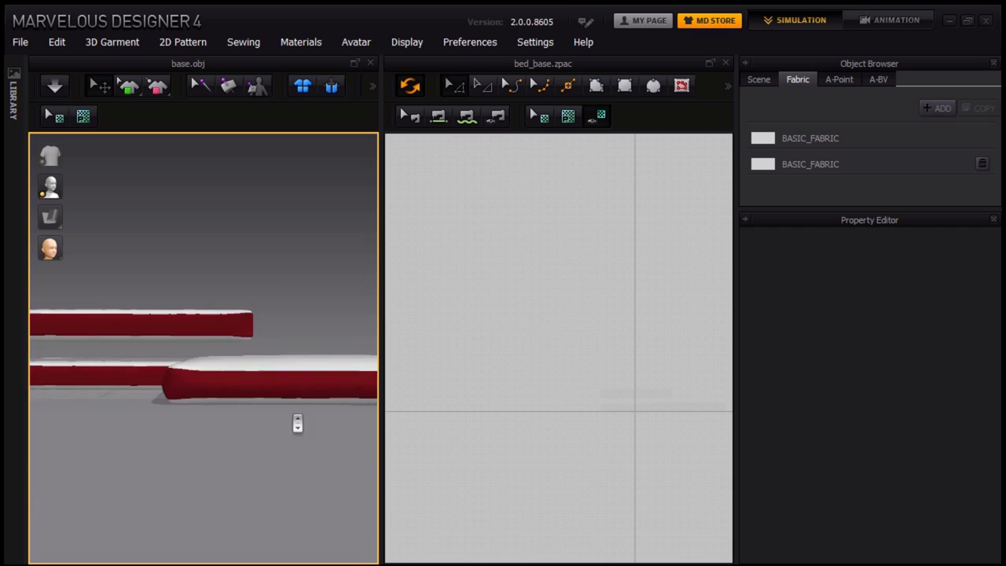
Step: Start a new scene and import the bed base OBJ
{"action": "left_click", "coordinate": [20, 41]}
{"action": "left_click", "coordinate": [528, 382]}
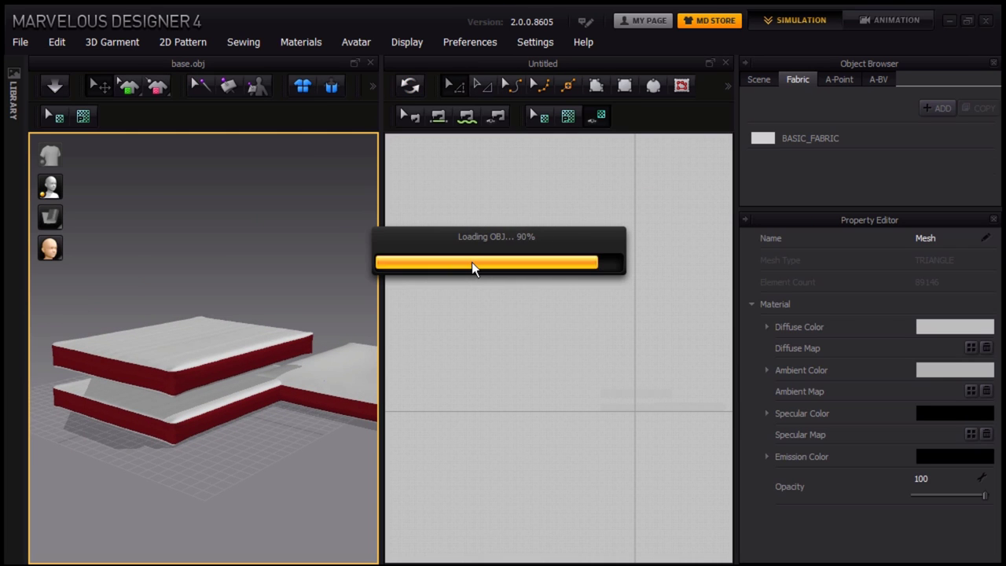
{"action": "middle_click_drag", "start_coordinate": [579, 393], "coordinate": [498, 412]}
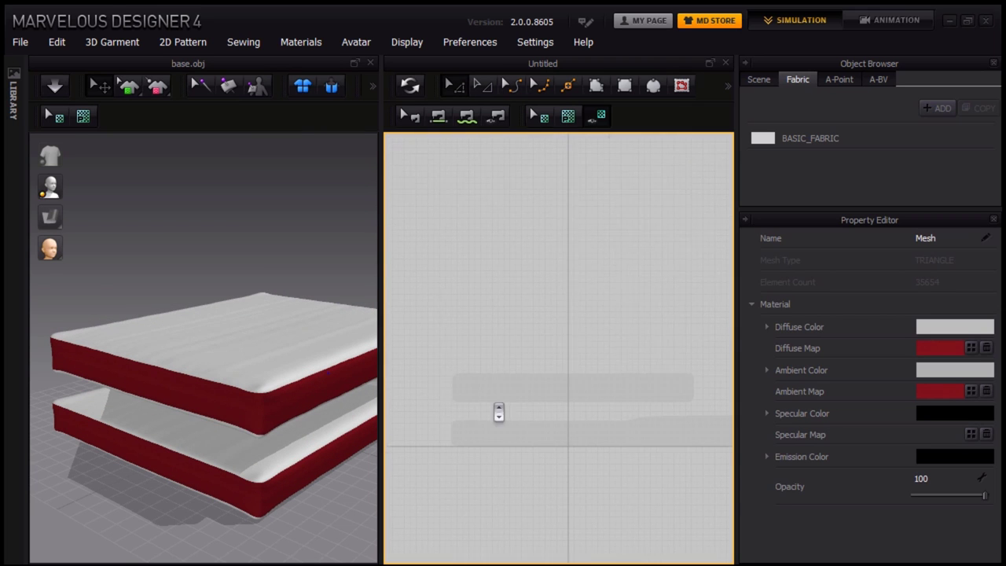
Step: Draw a rectangular pattern piece and lay it flat above the mattress
{"action": "left_click_drag", "start_coordinate": [437, 382], "coordinate": [679, 208]}
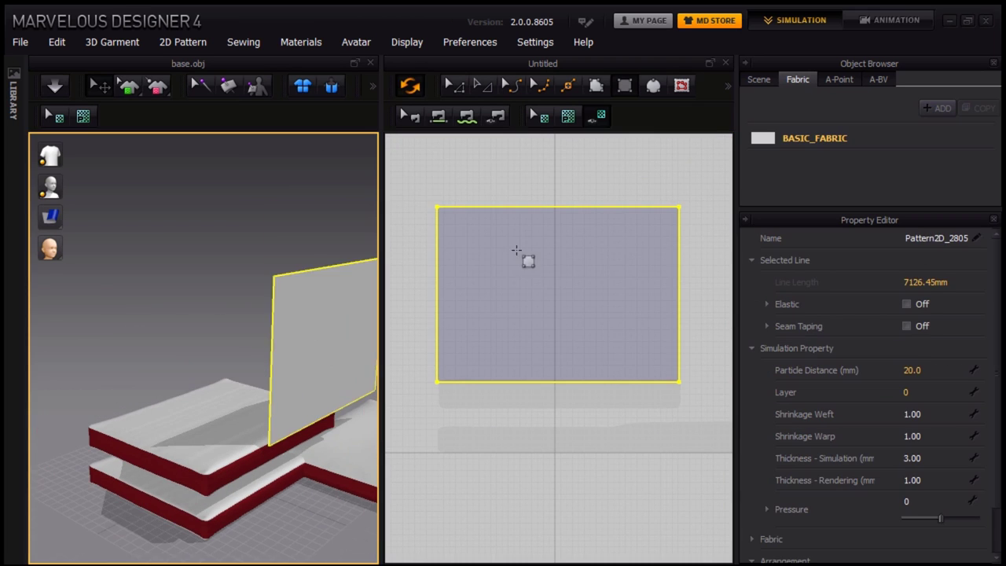
{"action": "left_click_drag", "start_coordinate": [332, 399], "coordinate": [236, 331]}
{"action": "mouse_move", "coordinate": [236, 330]}
{"action": "right_mouse_down"}
{"action": "mouse_move", "coordinate": [271, 484]}
{"action": "mouse_move", "coordinate": [251, 519]}
{"action": "right_mouse_up"}
{"action": "left_click", "coordinate": [416, 310]}
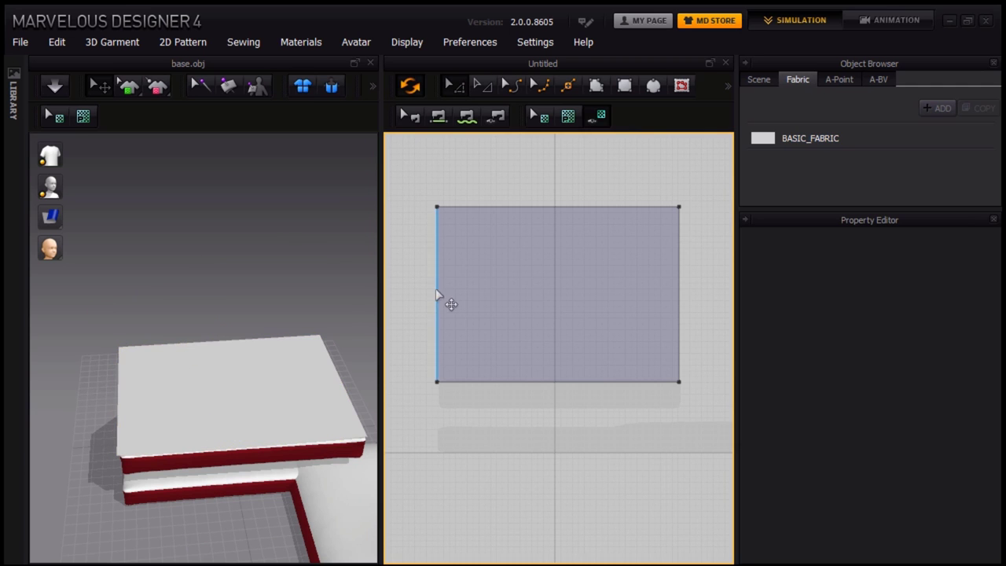
Step: Adjust the rectangle's edges so it fits over the mattress, past 2009.79 mm wide
{"action": "left_click", "coordinate": [437, 299]}
{"action": "left_click", "coordinate": [375, 449]}
{"action": "left_click", "coordinate": [449, 321]}
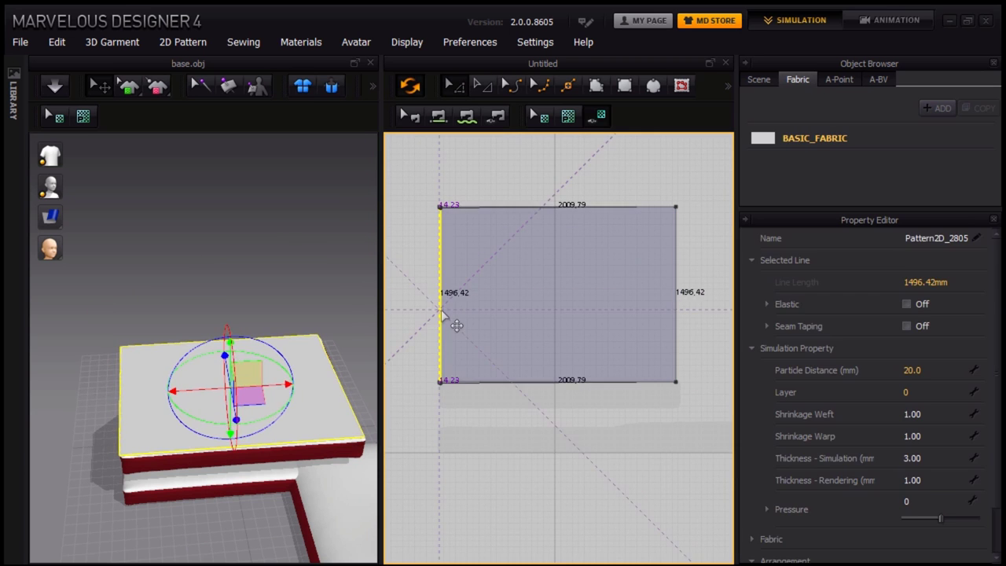
{"action": "left_click", "coordinate": [342, 452]}
{"action": "left_click", "coordinate": [568, 88]}
{"action": "scroll", "coordinate": [445, 386], "scroll_direction": "up", "scroll_amount": 2}
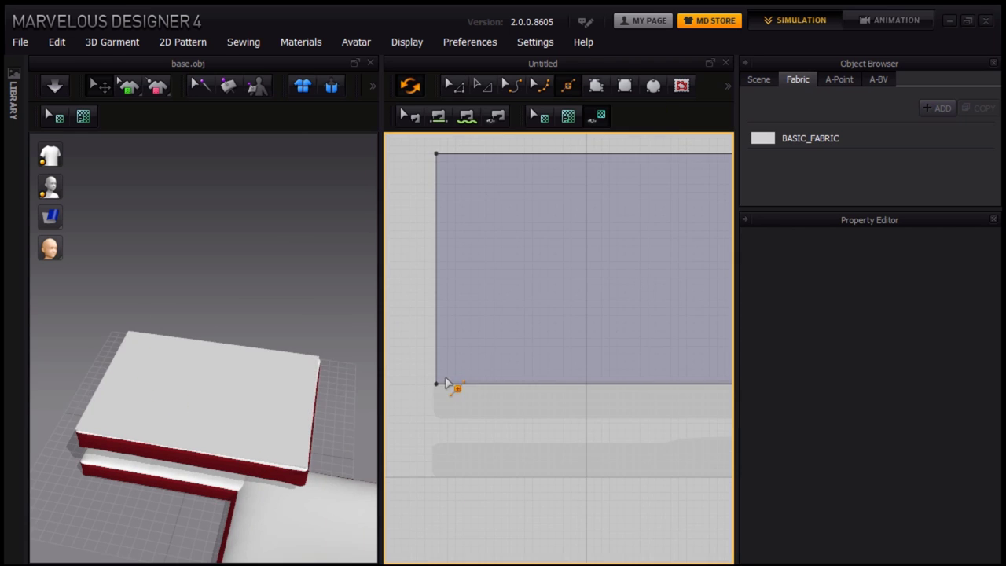
{"action": "scroll", "coordinate": [307, 491], "scroll_direction": "up", "scroll_amount": 2}
Step: Split the top panel's edges 70 mm from the corners to cut them
{"action": "right_click", "coordinate": [307, 491]}
{"action": "type", "text": "70"}
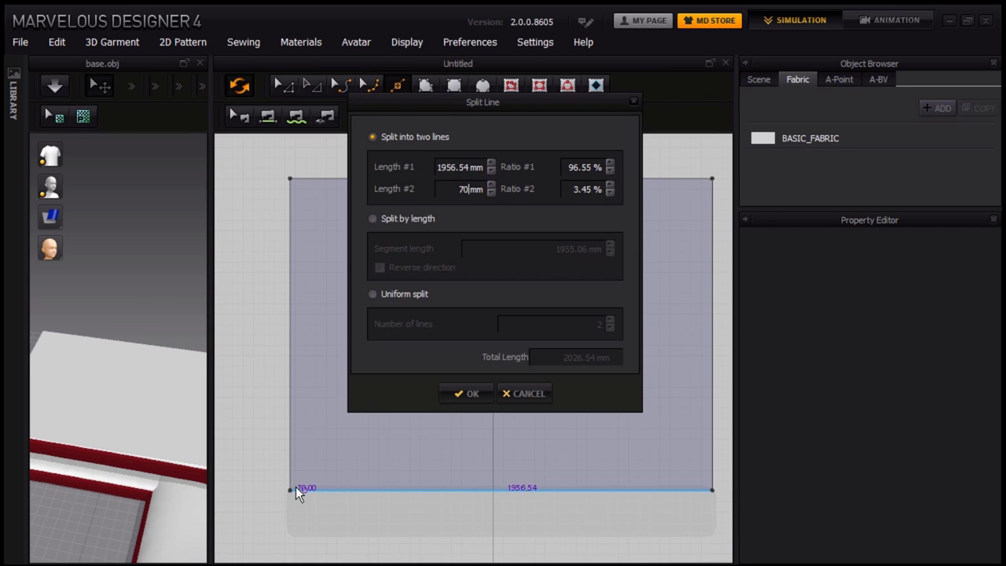
{"action": "key", "text": "Return"}
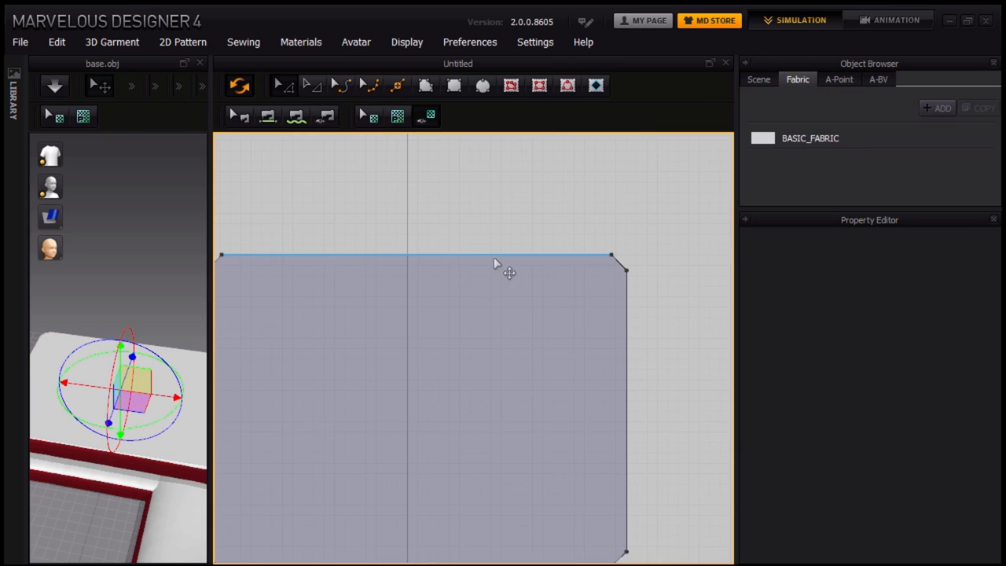
{"action": "left_click", "coordinate": [318, 265]}
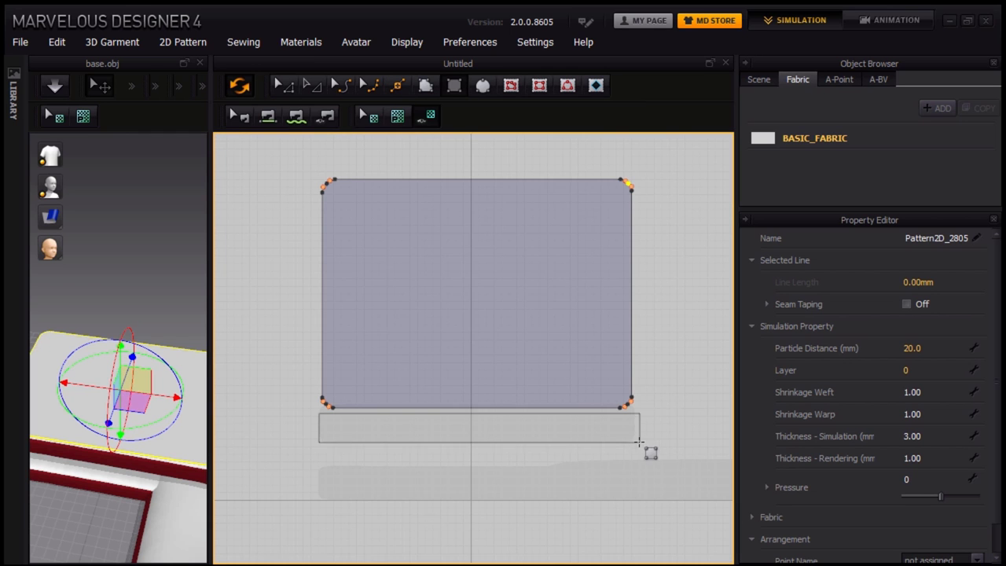
Step: Copy and paste the side strip panel beneath the top panel
{"action": "left_click", "coordinate": [638, 443]}
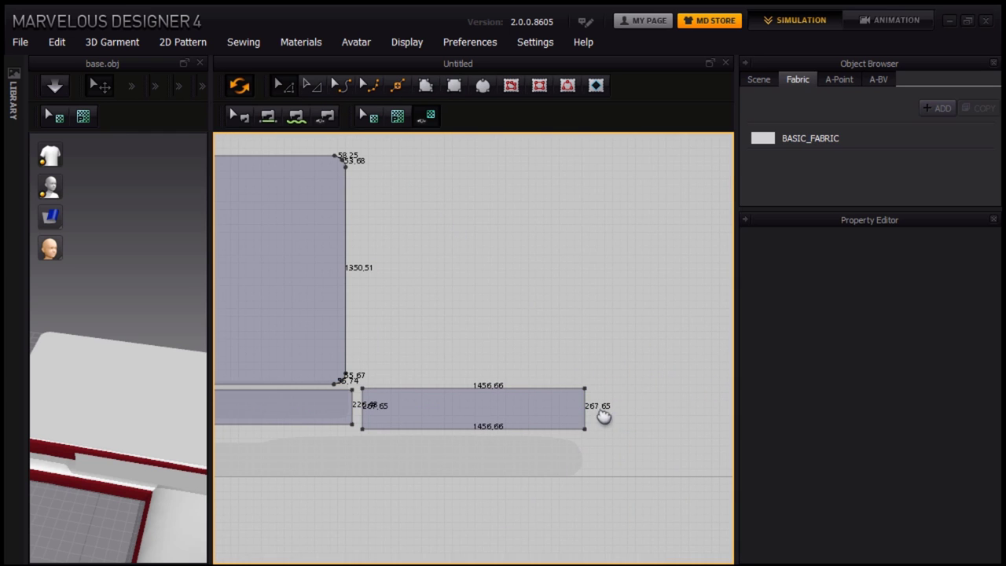
{"action": "left_click", "coordinate": [529, 392]}
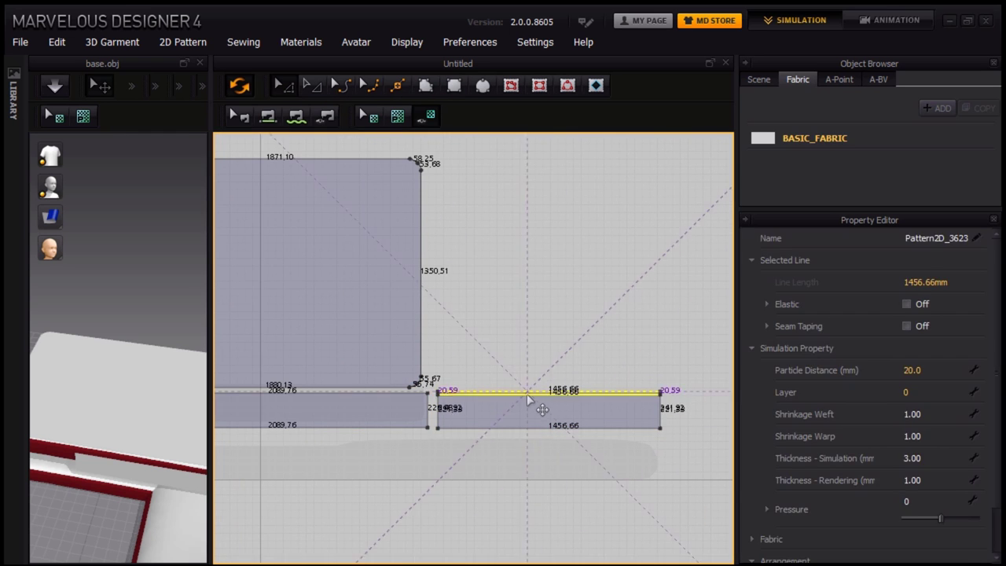
{"action": "scroll", "coordinate": [529, 401], "scroll_direction": "down", "scroll_amount": 2}
{"action": "key", "text": "ctrl+v"}
Step: Place the pasted strip at the right end and sew the strip ends together
{"action": "left_click", "coordinate": [680, 366]}
{"action": "left_click", "coordinate": [295, 116]}
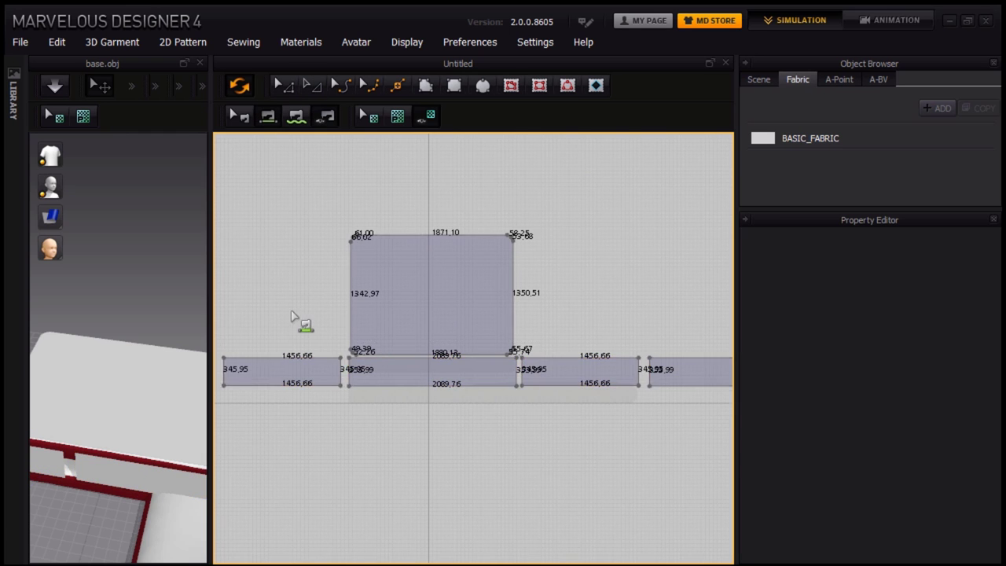
{"action": "scroll", "coordinate": [346, 362], "scroll_direction": "up", "scroll_amount": 2}
{"action": "left_click", "coordinate": [363, 374]}
Step: Sew the top panel's edges, including the left edge, to the side strips
{"action": "scroll", "coordinate": [374, 375], "scroll_direction": "down", "scroll_amount": 2}
{"action": "scroll", "coordinate": [385, 371], "scroll_direction": "down", "scroll_amount": 1}
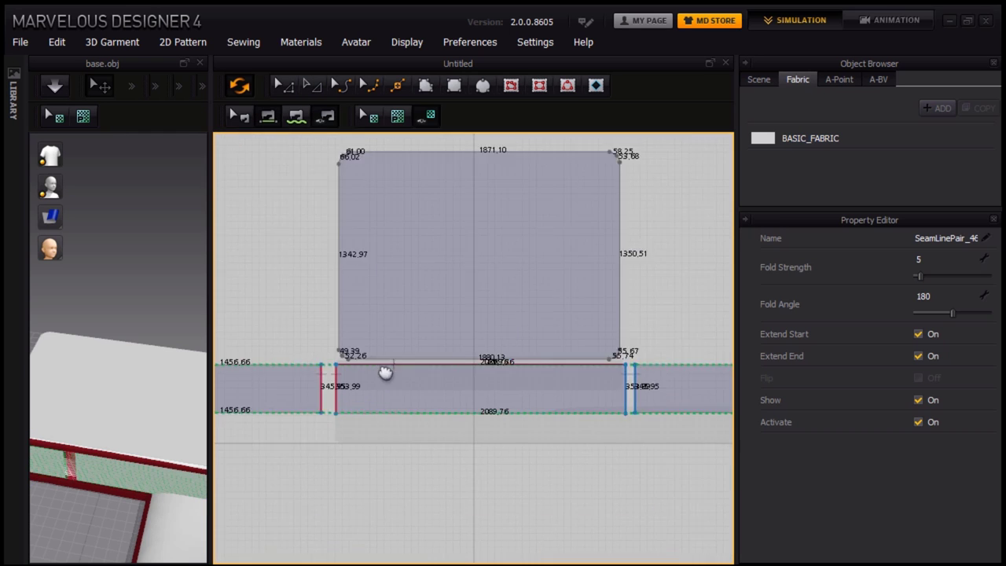
{"action": "scroll", "coordinate": [385, 372], "scroll_direction": "up", "scroll_amount": 1}
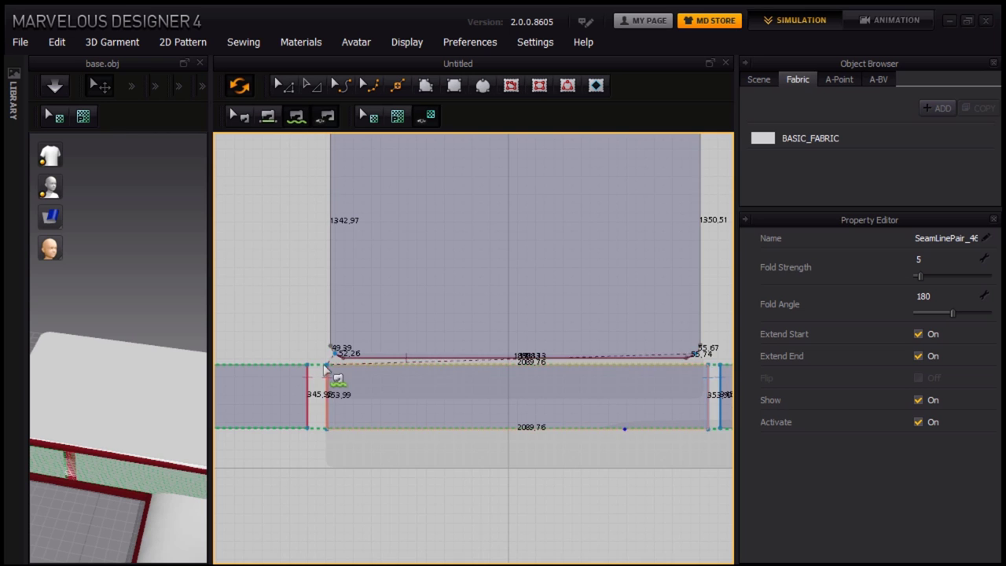
{"action": "scroll", "coordinate": [325, 370], "scroll_direction": "up", "scroll_amount": 2}
{"action": "left_click", "coordinate": [390, 471]}
{"action": "scroll", "coordinate": [322, 476], "scroll_direction": "down", "scroll_amount": 2}
{"action": "scroll", "coordinate": [385, 324], "scroll_direction": "up", "scroll_amount": 2}
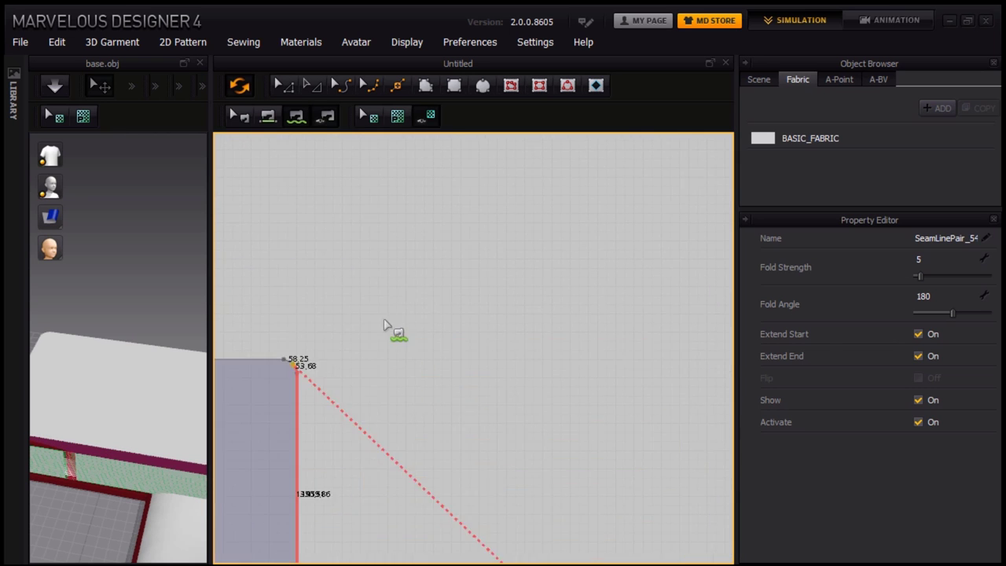
{"action": "scroll", "coordinate": [353, 487], "scroll_direction": "down", "scroll_amount": 2}
{"action": "scroll", "coordinate": [291, 467], "scroll_direction": "down", "scroll_amount": 2}
{"action": "left_click", "coordinate": [292, 467]}
{"action": "scroll", "coordinate": [456, 406], "scroll_direction": "down", "scroll_amount": 2}
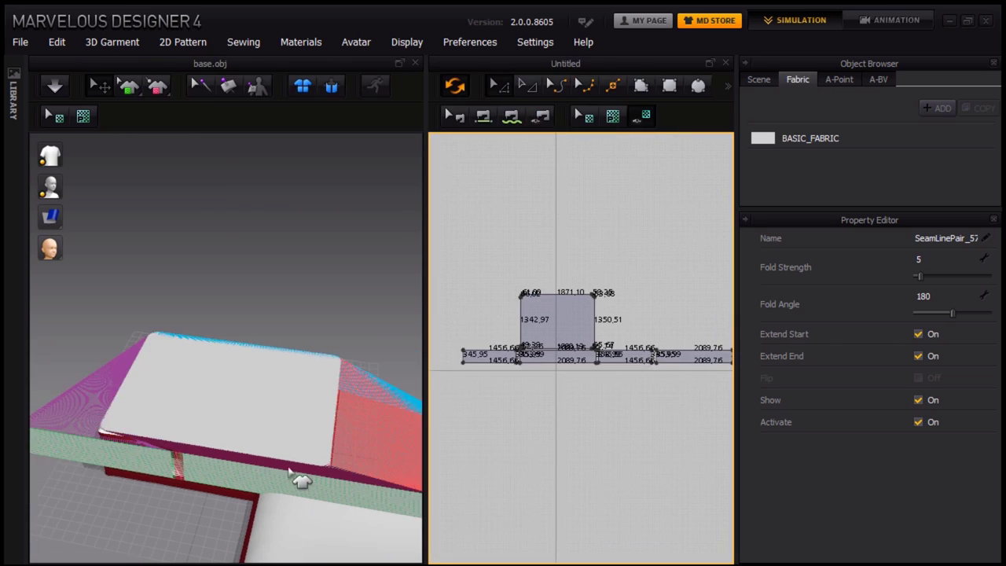
Step: Arrange the side strips around the mattress in 3D and simulate to drape the cover
{"action": "left_click", "coordinate": [197, 380]}
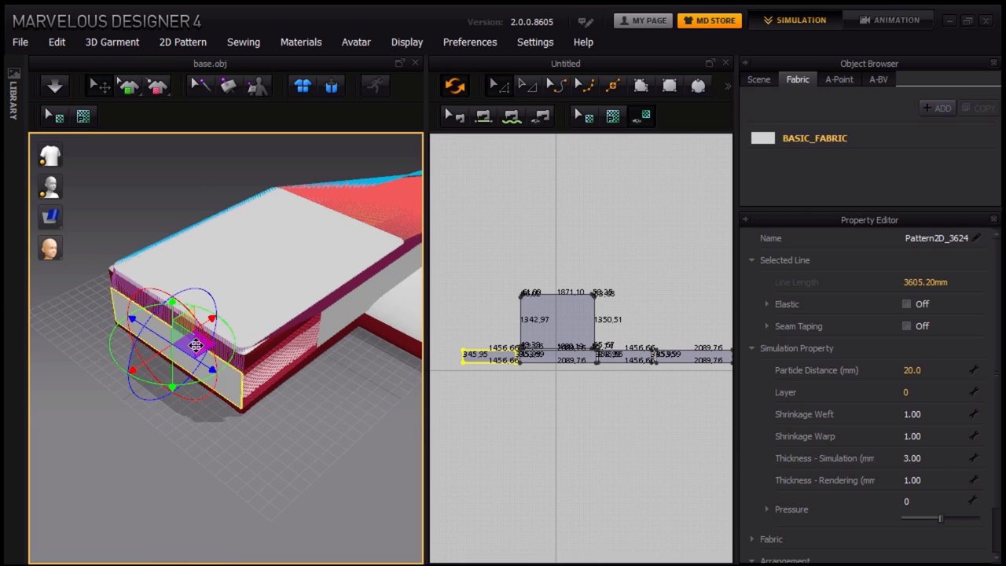
{"action": "right_click_drag", "start_coordinate": [164, 302], "coordinate": [204, 464]}
{"action": "left_click", "coordinate": [292, 449]}
{"action": "mouse_move", "coordinate": [292, 448]}
{"action": "right_mouse_down"}
{"action": "mouse_move", "coordinate": [215, 348]}
{"action": "mouse_move", "coordinate": [288, 478]}
{"action": "mouse_move", "coordinate": [232, 445]}
{"action": "mouse_move", "coordinate": [157, 543]}
{"action": "right_mouse_up"}
{"action": "left_click", "coordinate": [287, 478]}
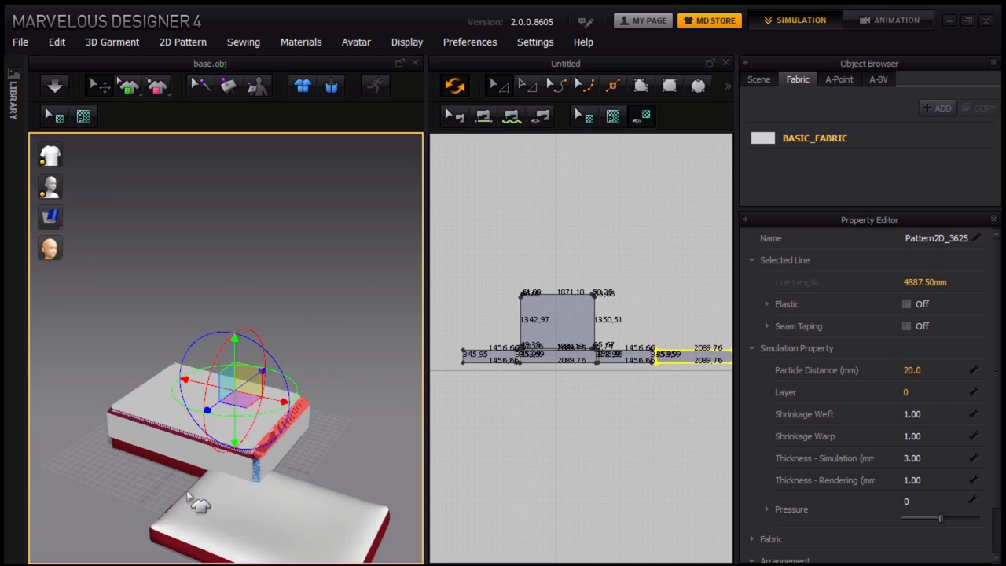
{"action": "key", "text": "space"}
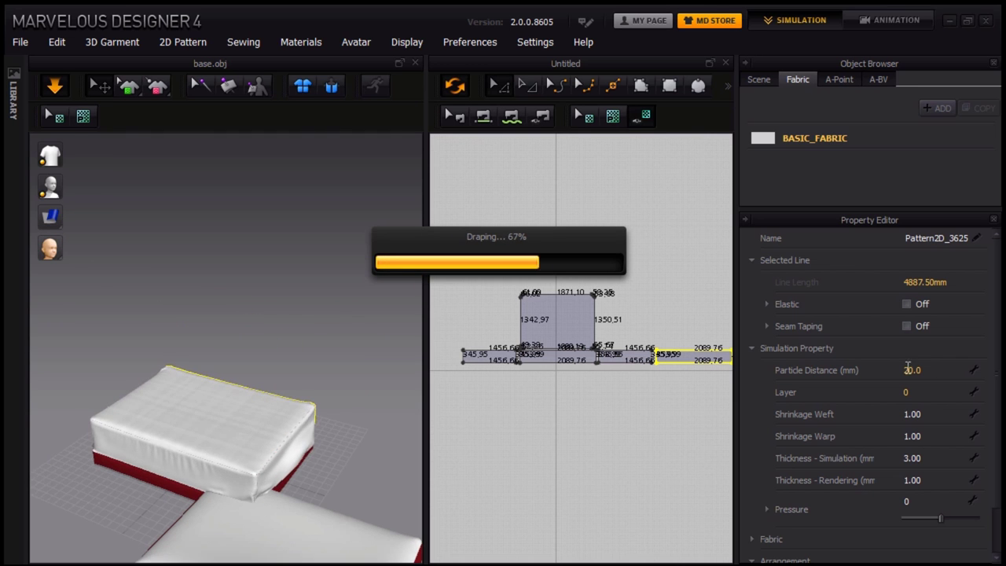
Step: Make the strip's long bottom edge elastic with strength 37 and ratio 13
{"action": "right_click_drag", "start_coordinate": [142, 542], "coordinate": [378, 440]}
{"action": "left_click_drag", "start_coordinate": [425, 330], "coordinate": [313, 330]}
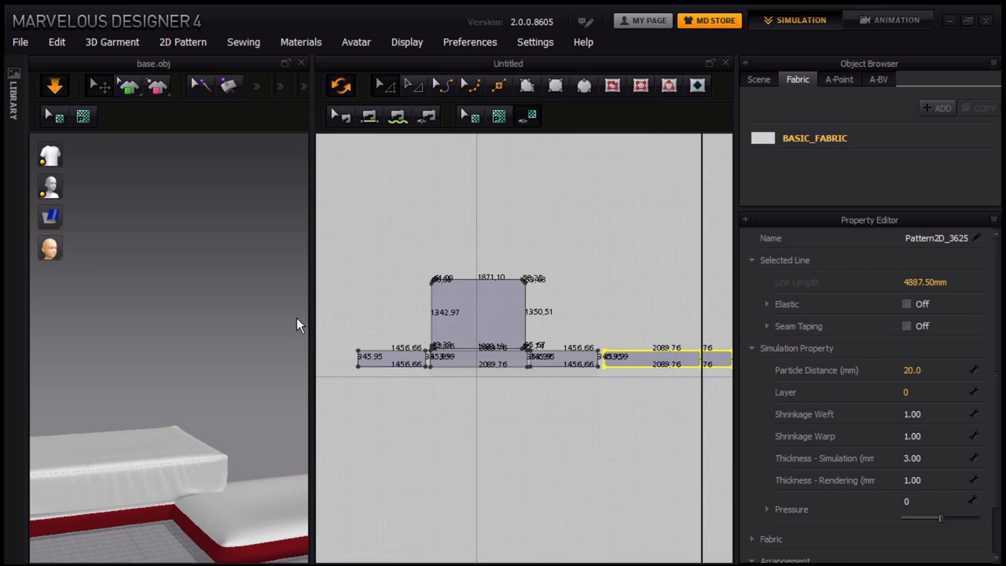
{"action": "left_click", "coordinate": [372, 383]}
{"action": "left_click", "coordinate": [375, 369]}
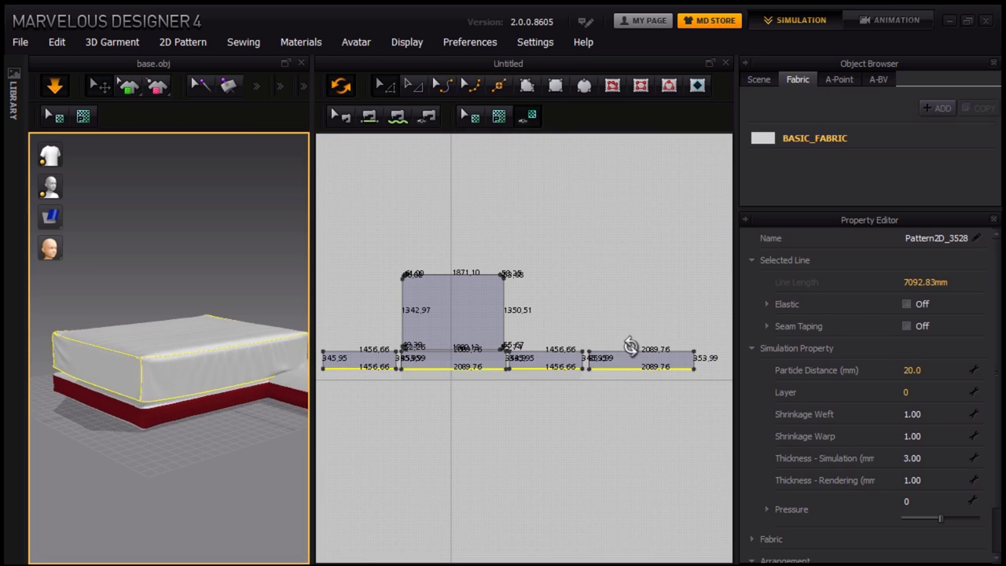
{"action": "left_click", "coordinate": [907, 304]}
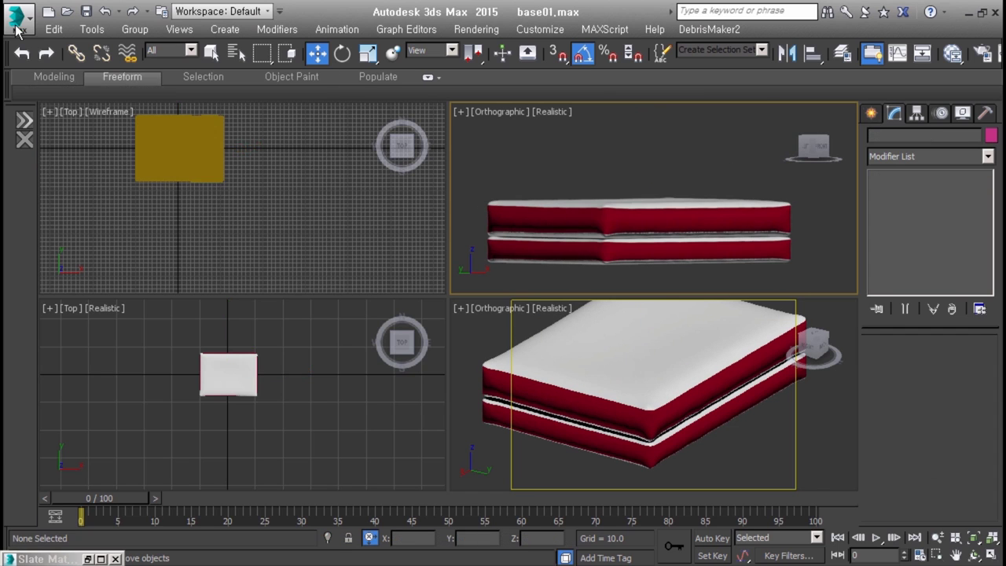
Step: Set the cover's particle distance to 8.0 mm
{"action": "left_click", "coordinate": [17, 29]}
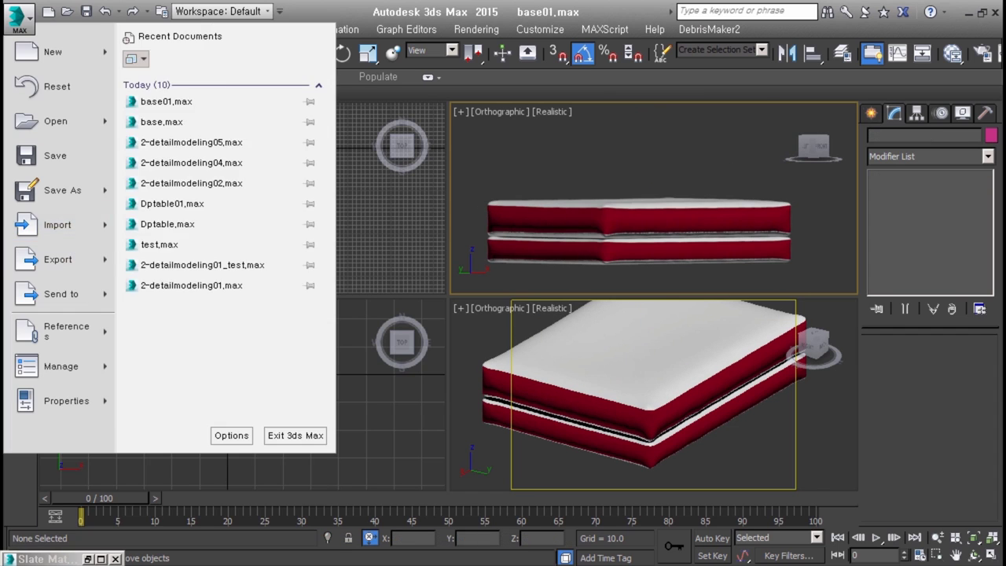
{"action": "double_click", "coordinate": [930, 466]}
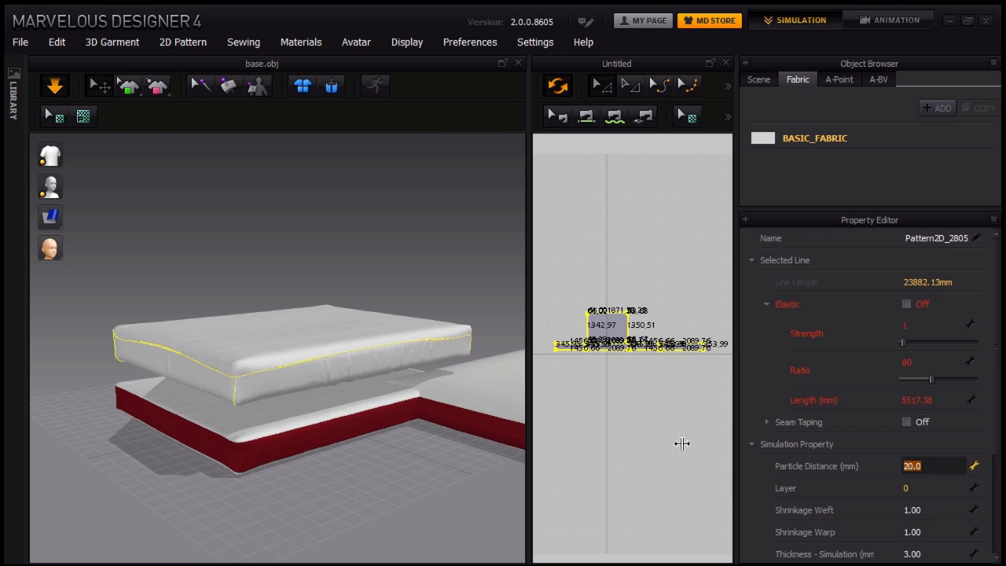
{"action": "type", "text": "8"}
Step: Import base2a.obj as a morph target for the mattress
{"action": "left_click", "coordinate": [21, 41]}
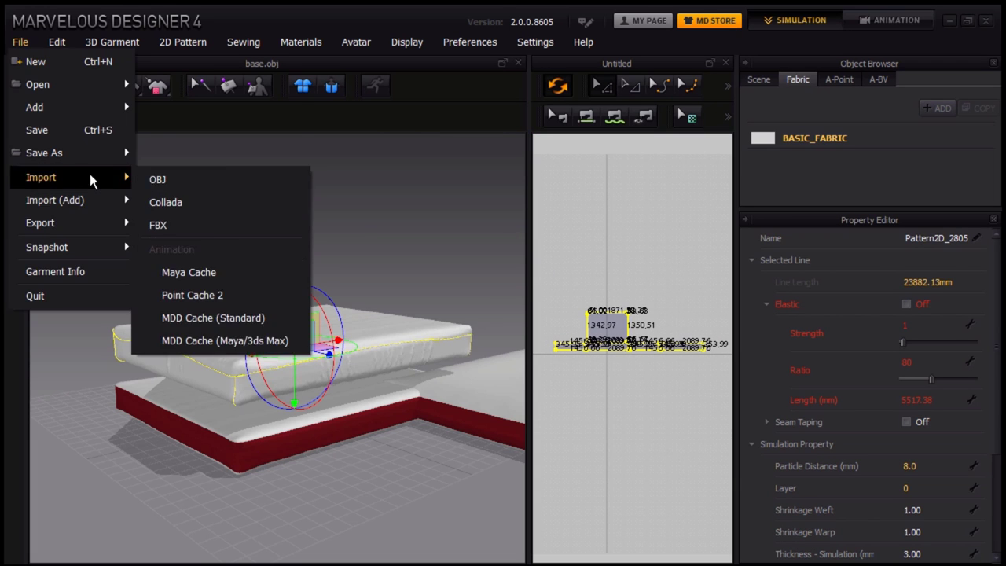
{"action": "left_click", "coordinate": [182, 207]}
{"action": "double_click", "coordinate": [183, 207]}
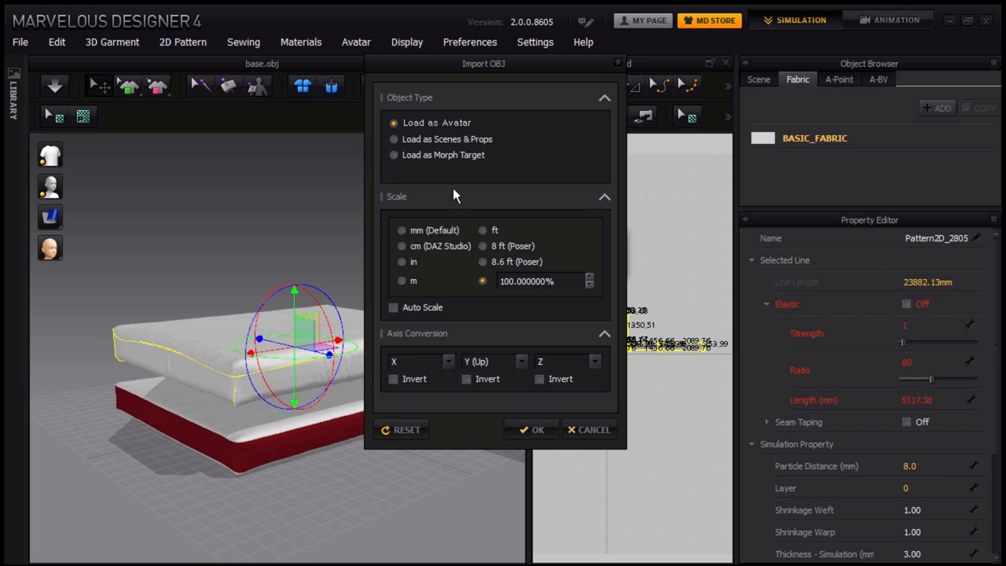
{"action": "left_click", "coordinate": [443, 155]}
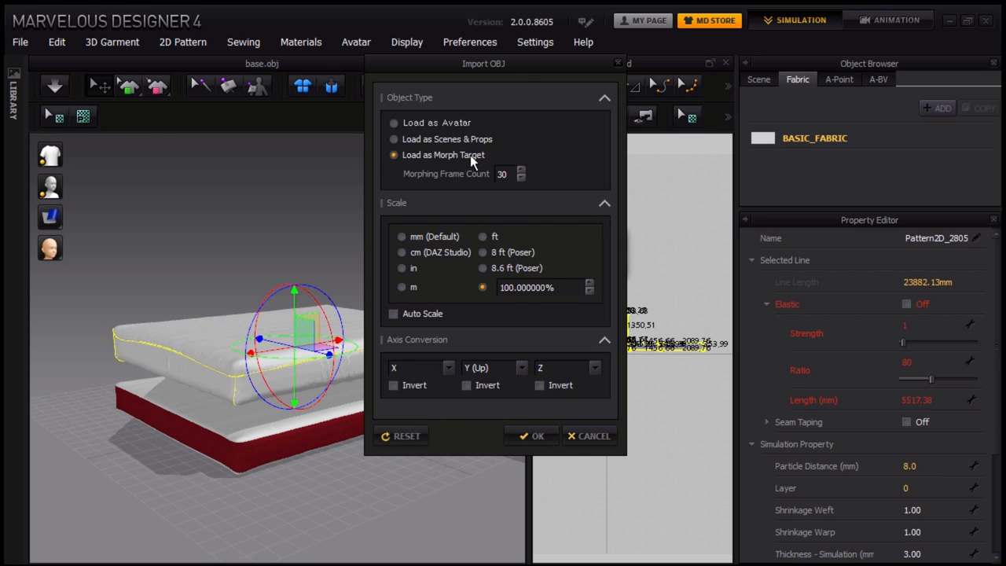
{"action": "left_click", "coordinate": [531, 435]}
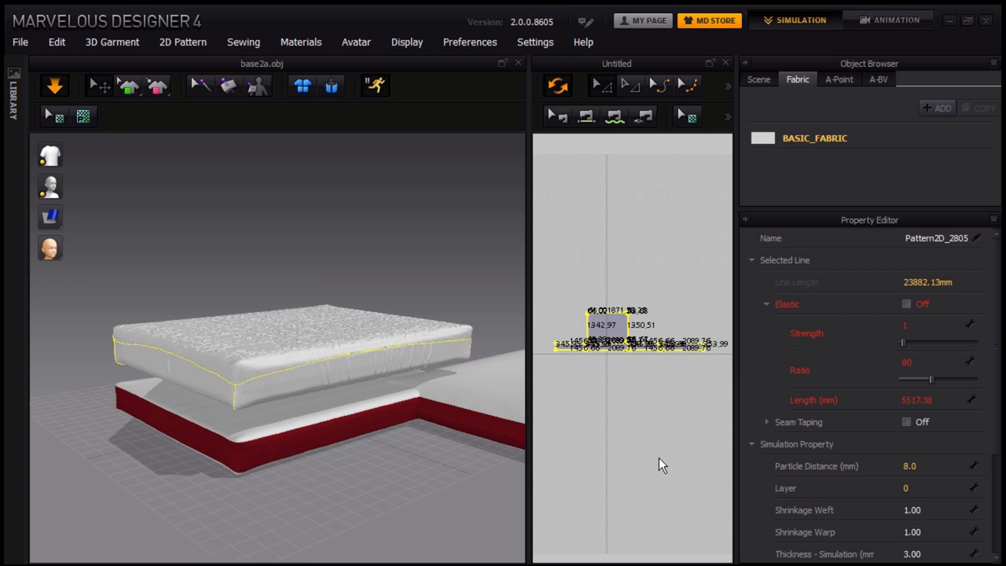
Step: Lower the edge pattern's elastic strength to 24 and resimulate the cover
{"action": "left_click", "coordinate": [303, 355]}
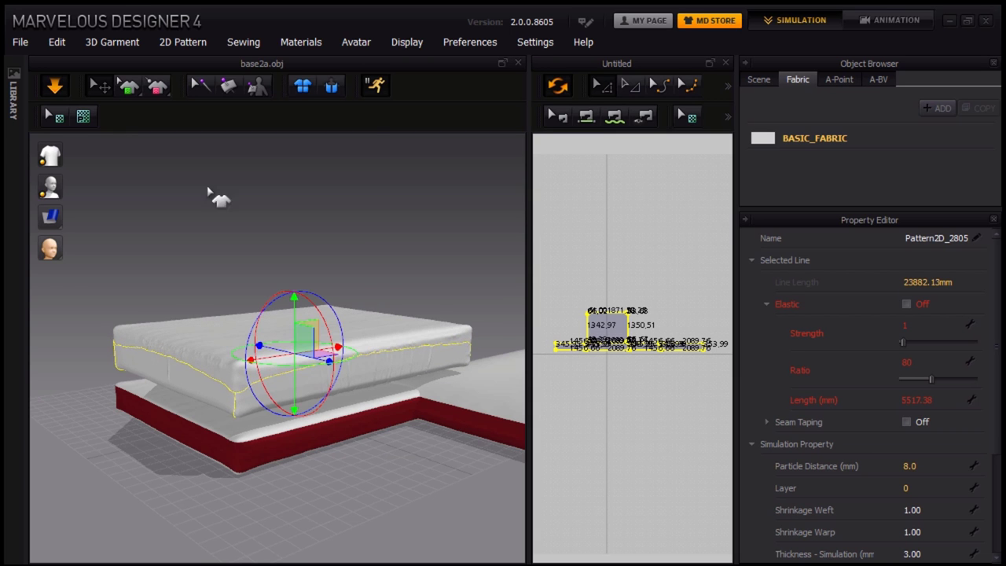
{"action": "left_click_drag", "start_coordinate": [928, 346], "coordinate": [918, 346]}
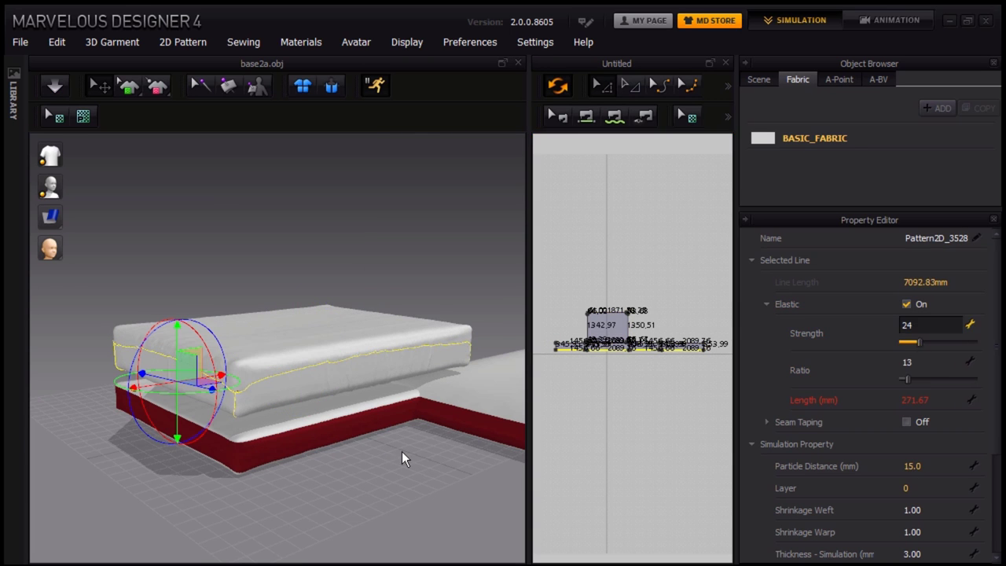
{"action": "left_click", "coordinate": [50, 91]}
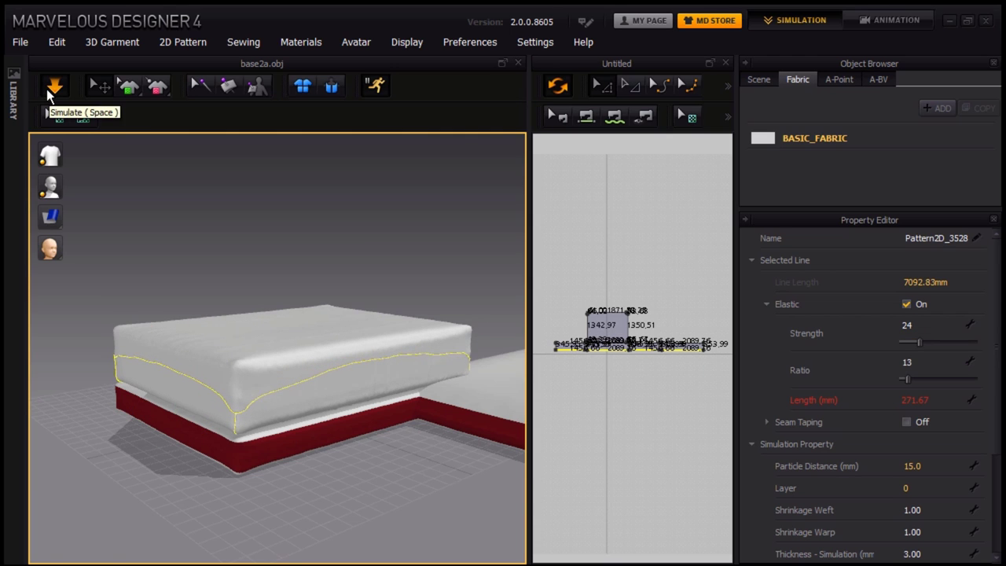
{"action": "middle_click_drag", "start_coordinate": [417, 401], "coordinate": [389, 403]}
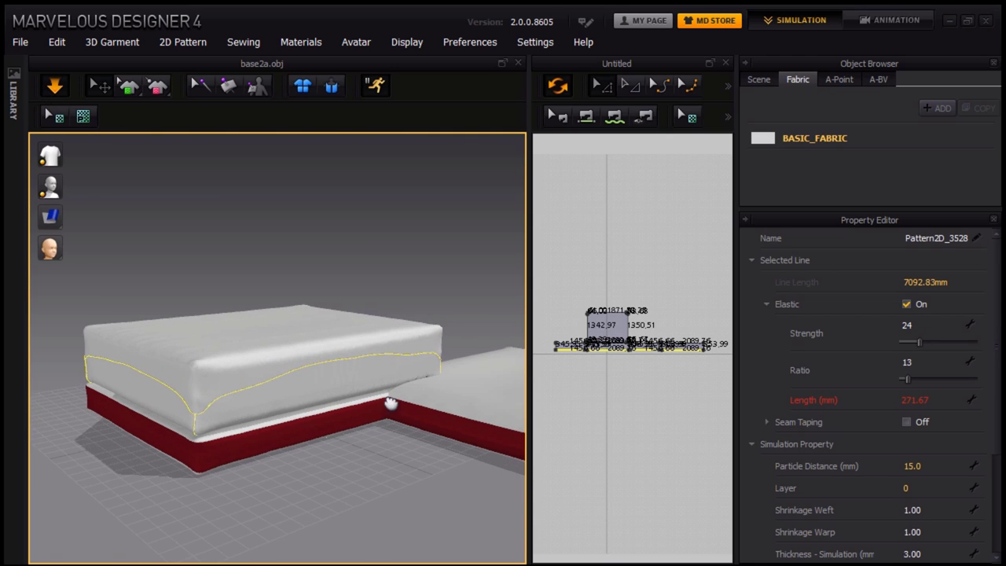
{"action": "right_click_drag", "start_coordinate": [358, 434], "coordinate": [283, 438]}
Step: Open cloth.ZPrj and inspect the duvet and pillows draped against the headboard
{"action": "left_click", "coordinate": [20, 42]}
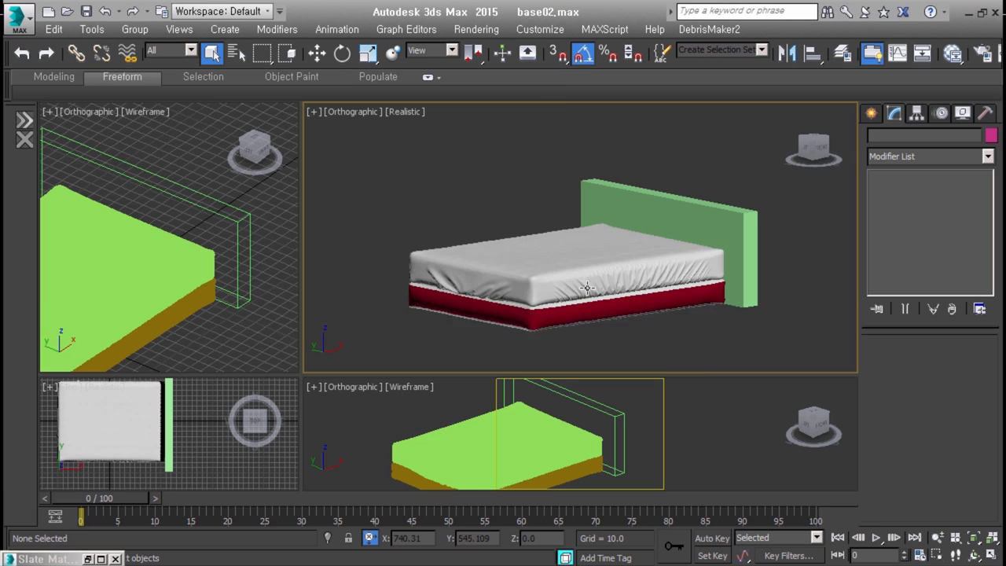
{"action": "middle_click_drag", "start_coordinate": [582, 324], "coordinate": [793, 267], "text": "alt"}
{"action": "left_click", "coordinate": [793, 267]}
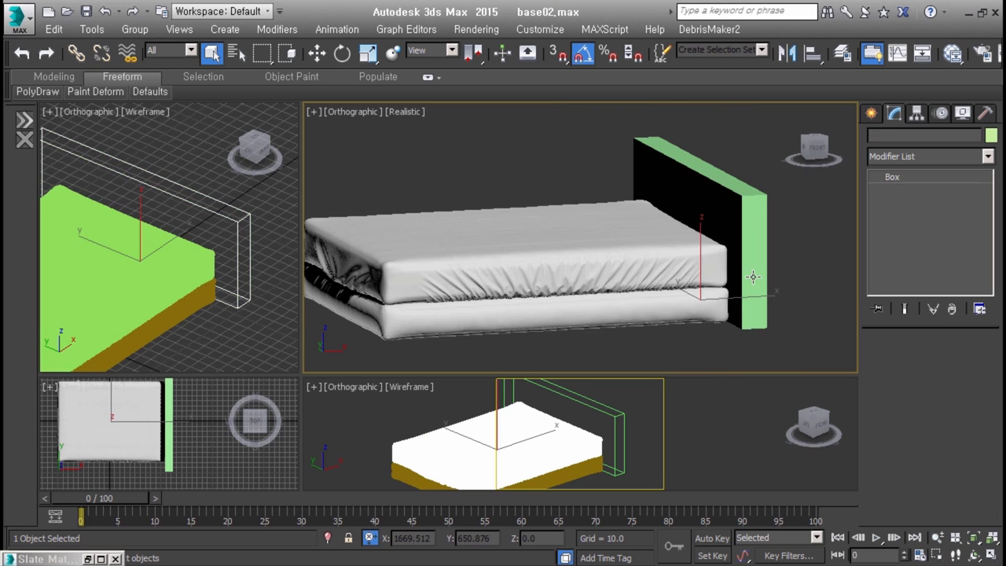
{"action": "middle_click_drag", "start_coordinate": [613, 281], "coordinate": [734, 316], "text": "alt"}
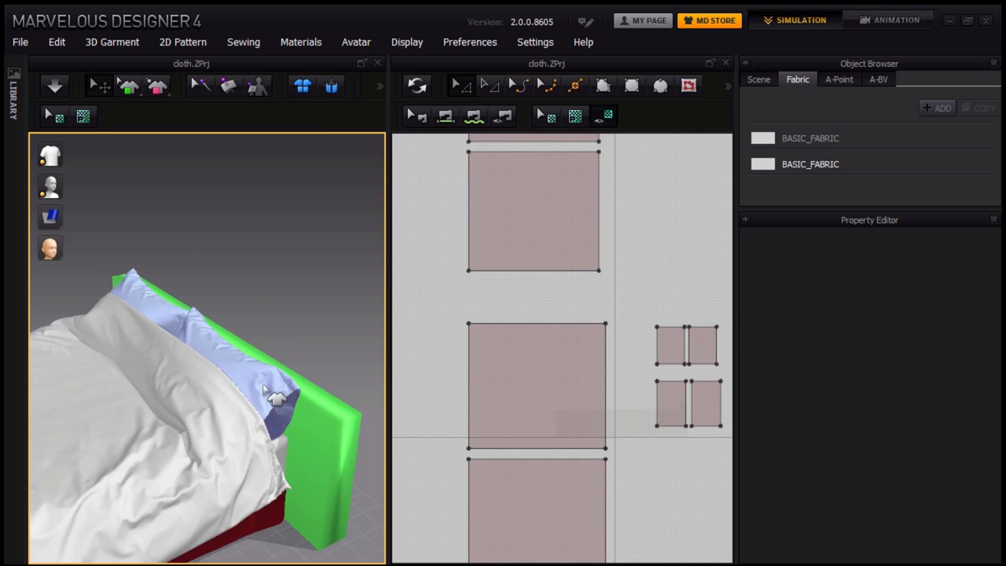
Step: Verify the draped blanket's particle distance is 10.0 mm in the Property Editor
{"action": "mouse_move", "coordinate": [347, 394]}
{"action": "right_mouse_down"}
{"action": "mouse_move", "coordinate": [307, 441]}
{"action": "mouse_move", "coordinate": [662, 404]}
{"action": "mouse_move", "coordinate": [308, 395]}
{"action": "mouse_move", "coordinate": [322, 452]}
{"action": "right_mouse_up"}
{"action": "left_click", "coordinate": [297, 377]}
{"action": "left_click", "coordinate": [947, 376]}
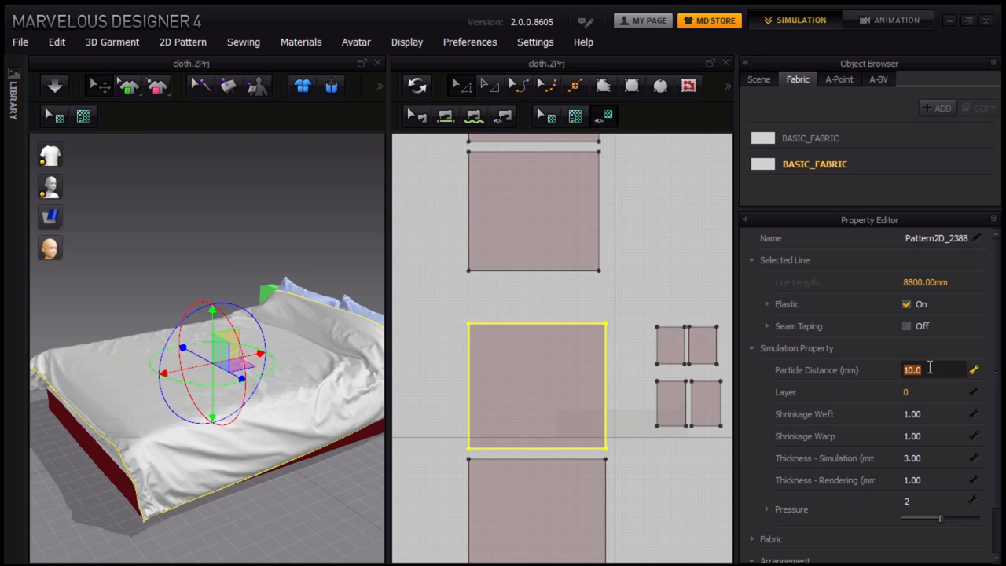
{"action": "right_click_drag", "start_coordinate": [262, 448], "coordinate": [369, 440]}
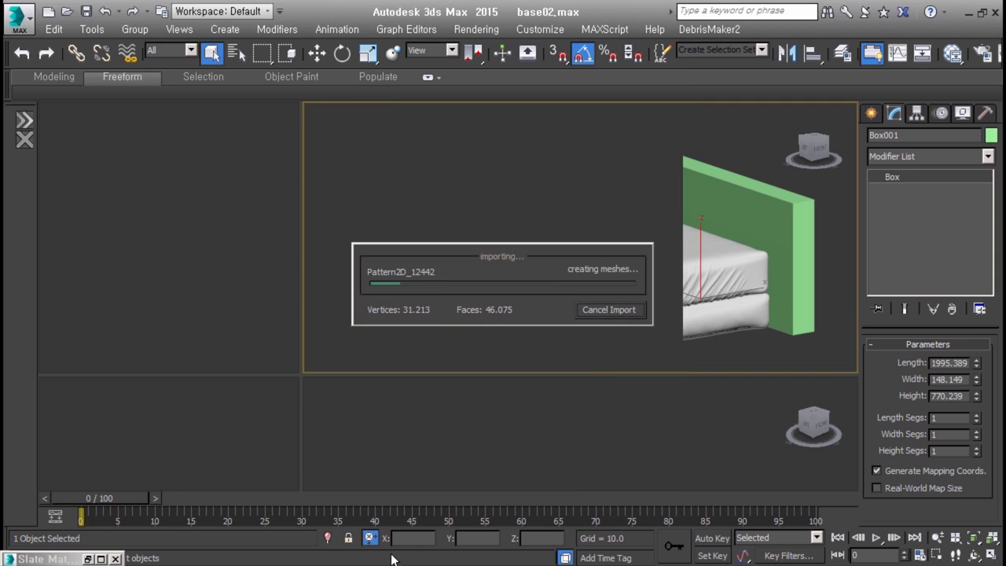
Step: Merge the shelves group from Dptable01.max into the bedroom scene
{"action": "scroll", "coordinate": [700, 250], "scroll_direction": "down", "scroll_amount": 5}
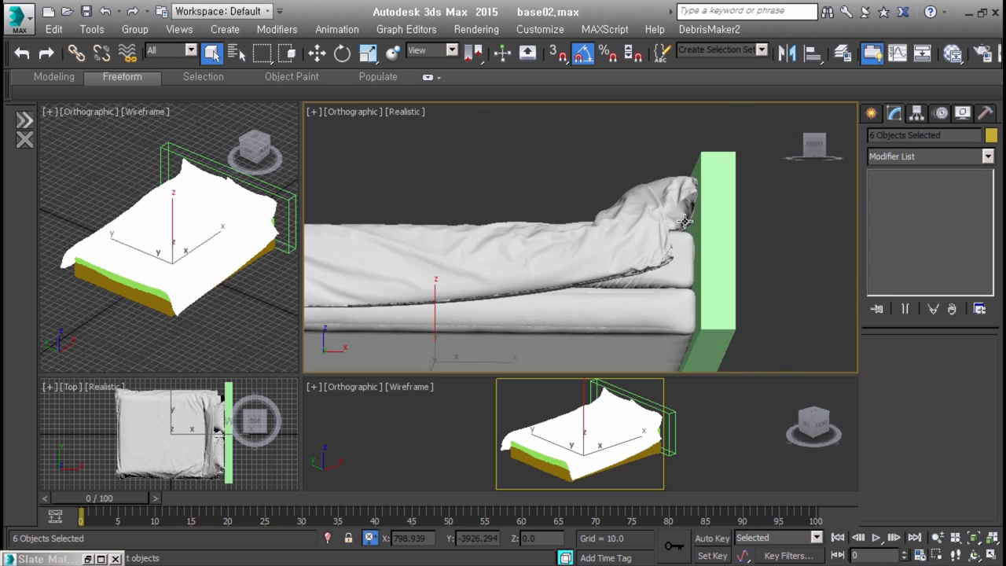
{"action": "middle_click_drag", "start_coordinate": [701, 249], "coordinate": [706, 260], "text": "alt"}
{"action": "left_click", "coordinate": [706, 260]}
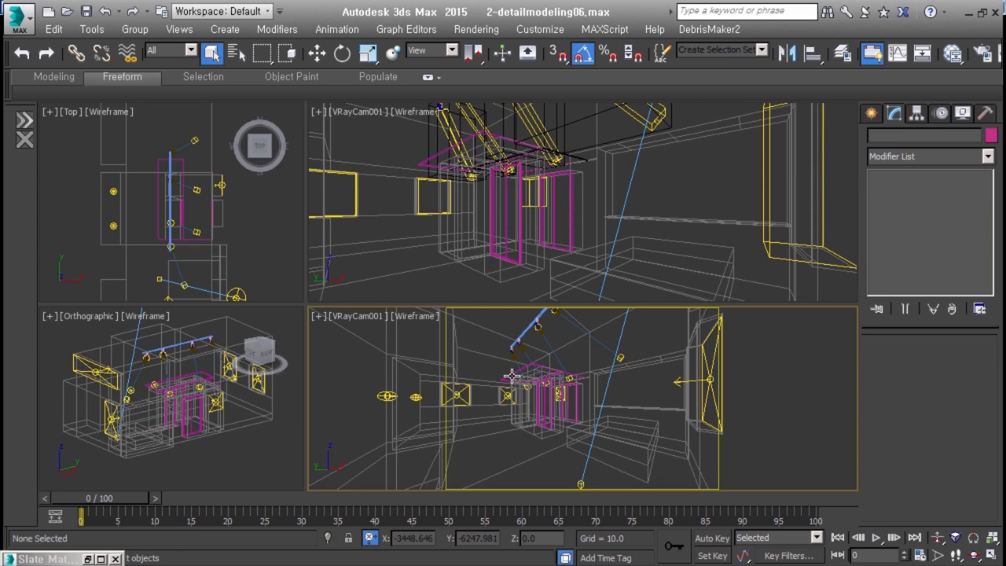
{"action": "left_click", "coordinate": [17, 17]}
{"action": "left_click", "coordinate": [173, 94]}
{"action": "double_click", "coordinate": [375, 126]}
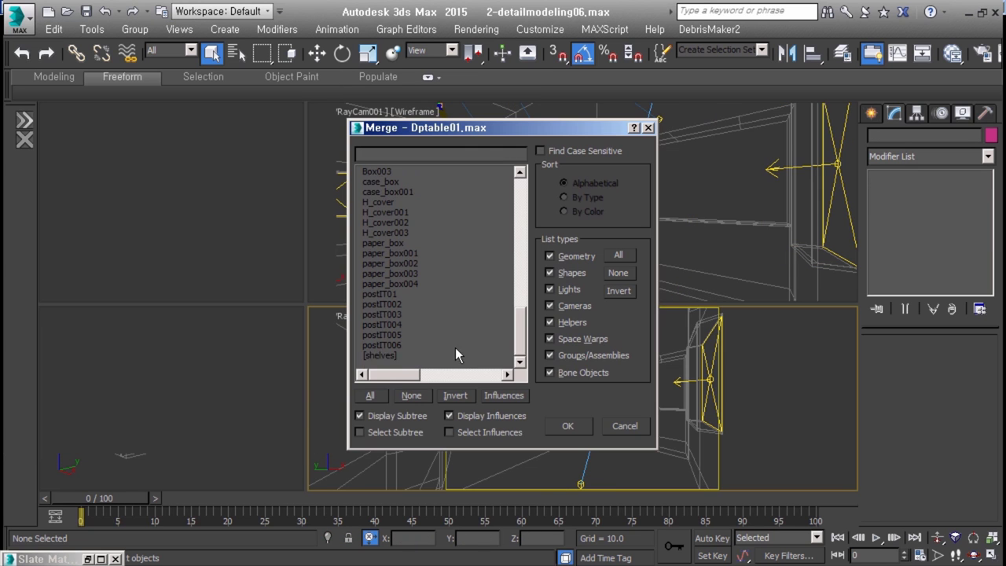
{"action": "left_click", "coordinate": [456, 358]}
{"action": "left_click", "coordinate": [560, 426]}
Step: Merge the bed from base03.max, move it into place, and save as 2-detailmodeling07.max
{"action": "left_click", "coordinate": [17, 17]}
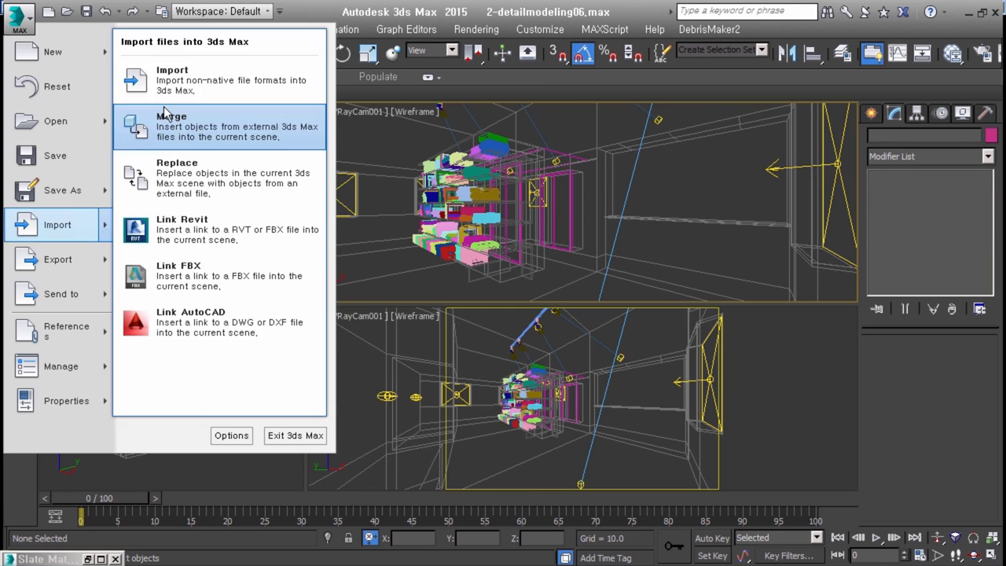
{"action": "left_click", "coordinate": [168, 117]}
{"action": "left_click", "coordinate": [371, 110]}
{"action": "left_click", "coordinate": [512, 464]}
{"action": "left_click", "coordinate": [567, 425]}
{"action": "key", "text": "w"}
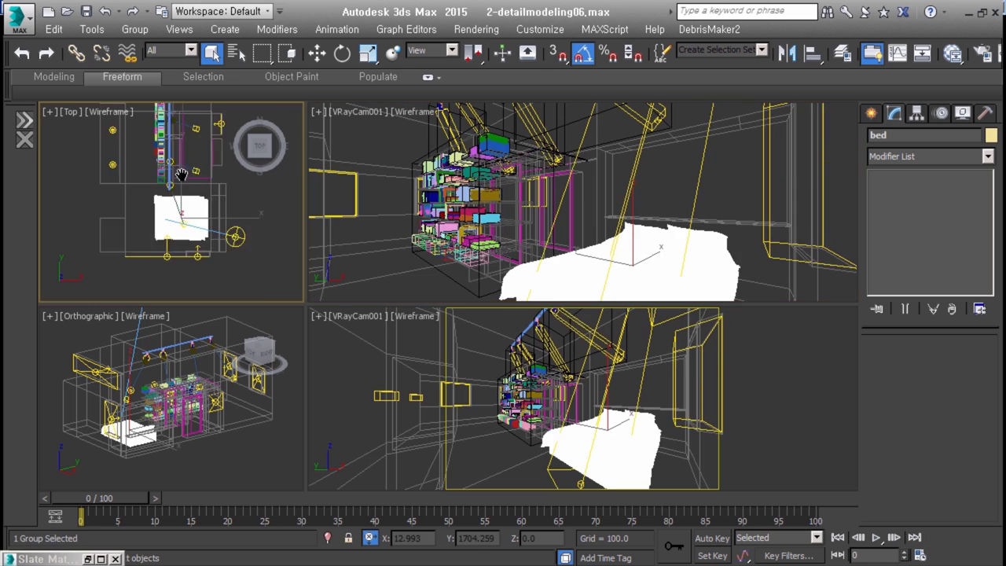
{"action": "scroll", "coordinate": [209, 214], "scroll_direction": "up", "scroll_amount": 3}
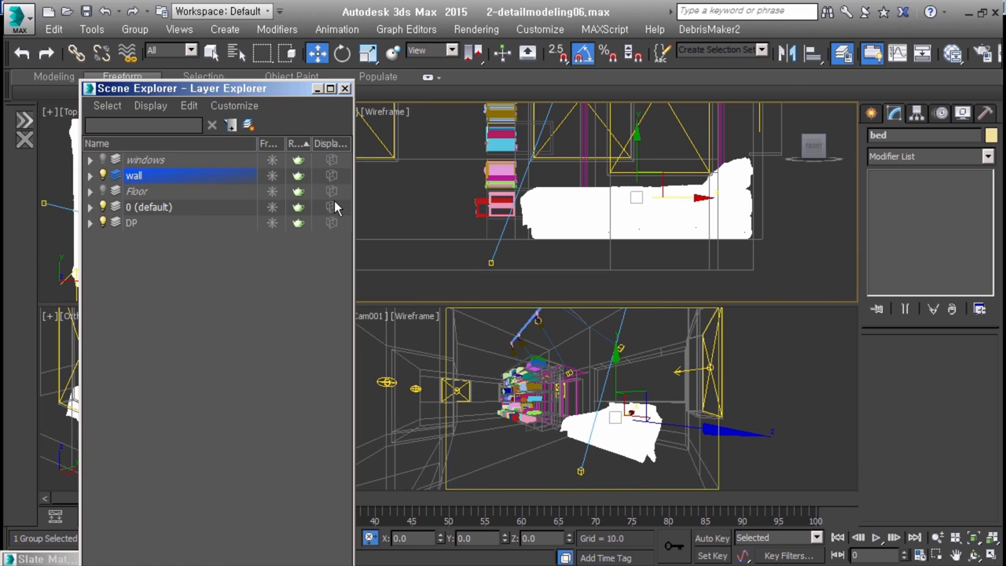
{"action": "key", "text": "ctrl+s"}
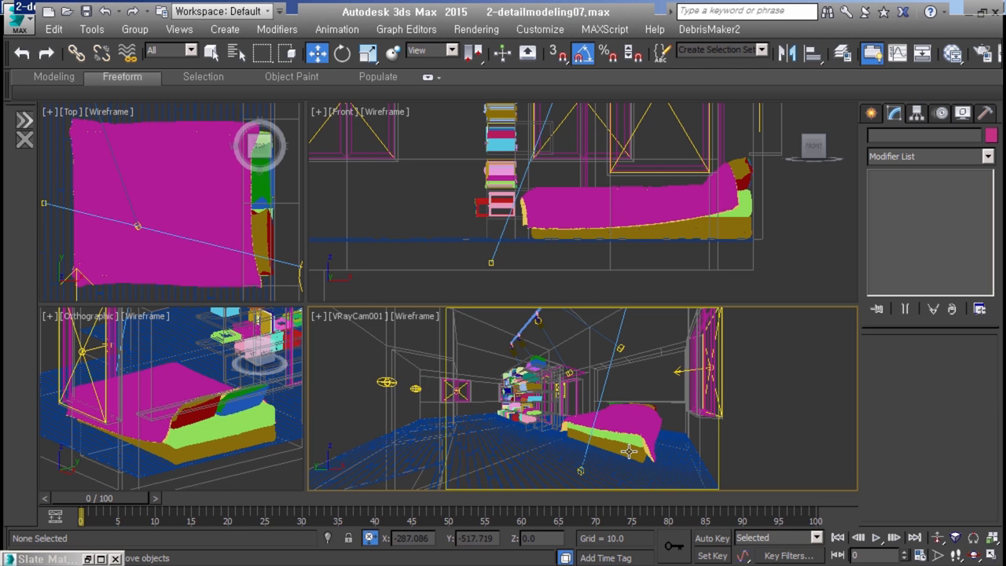
Step: Render the bedroom camera view with V-Ray at 800 × 534 output size
{"action": "key", "text": "F10"}
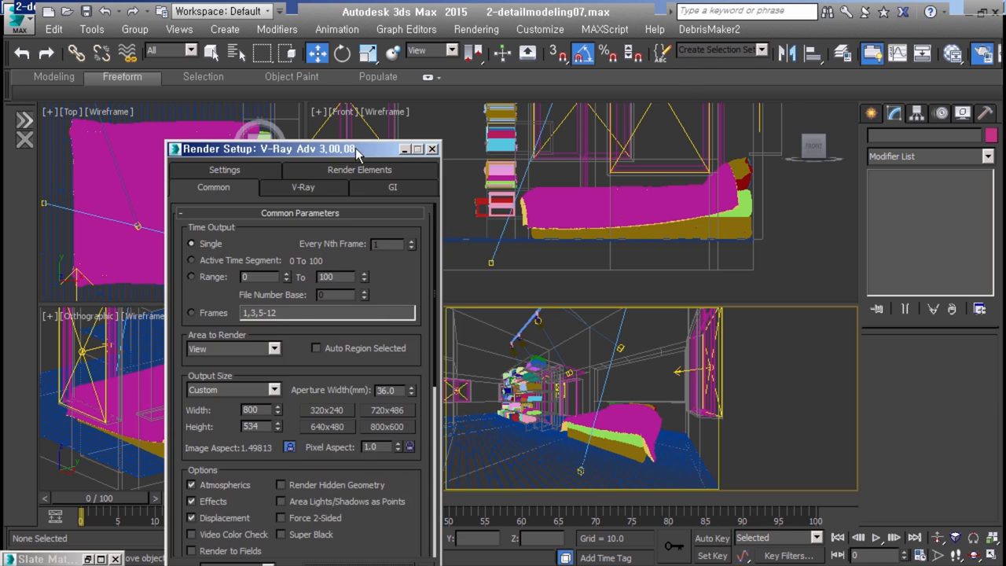
{"action": "left_click", "coordinate": [189, 132]}
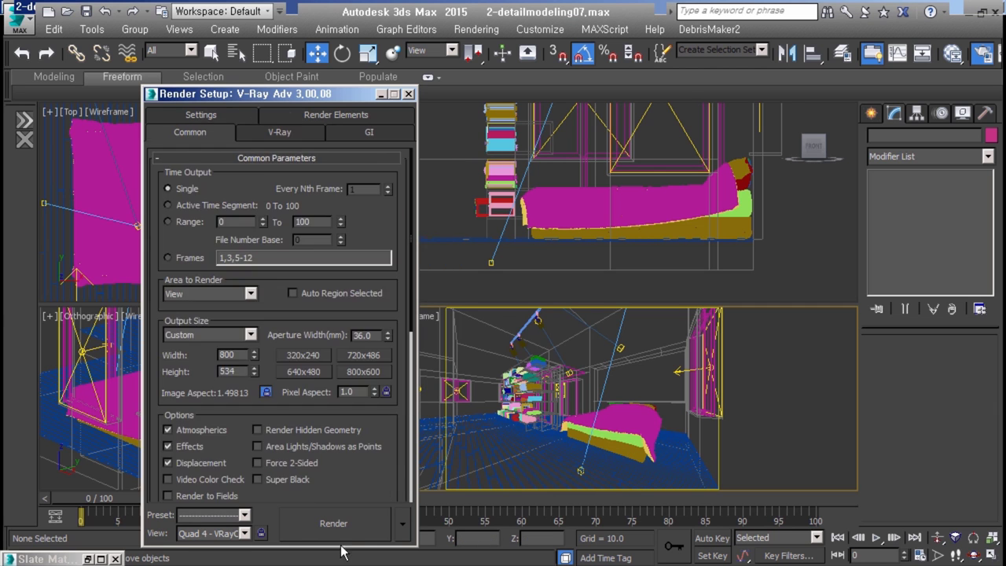
{"action": "key", "text": "shift+q"}
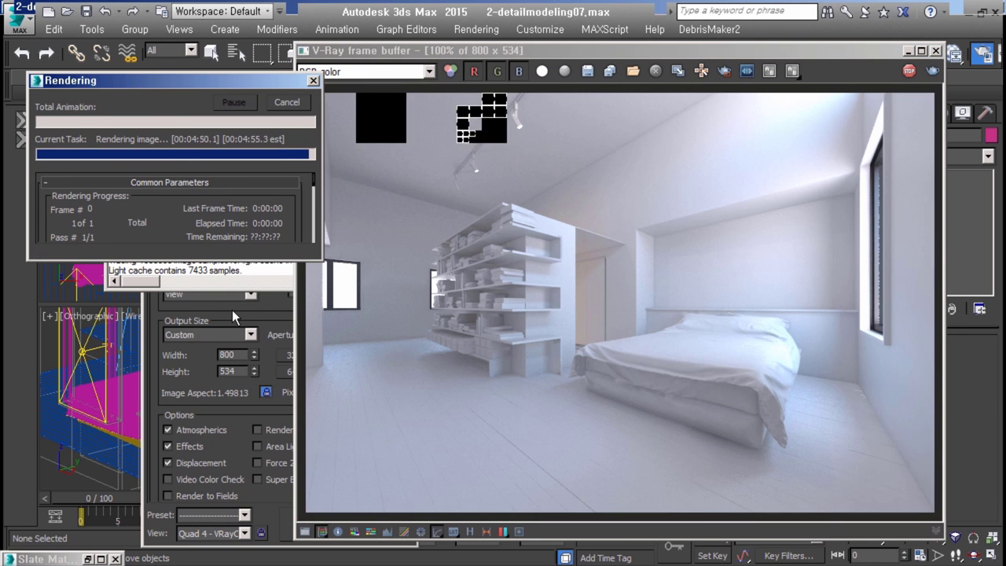
{"action": "left_click_drag", "start_coordinate": [617, 57], "coordinate": [580, 58]}
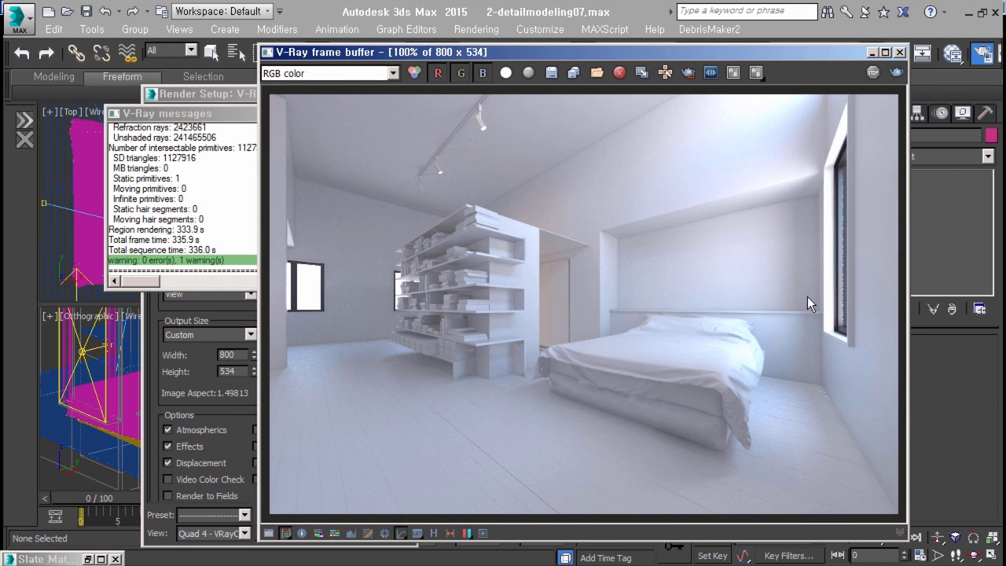